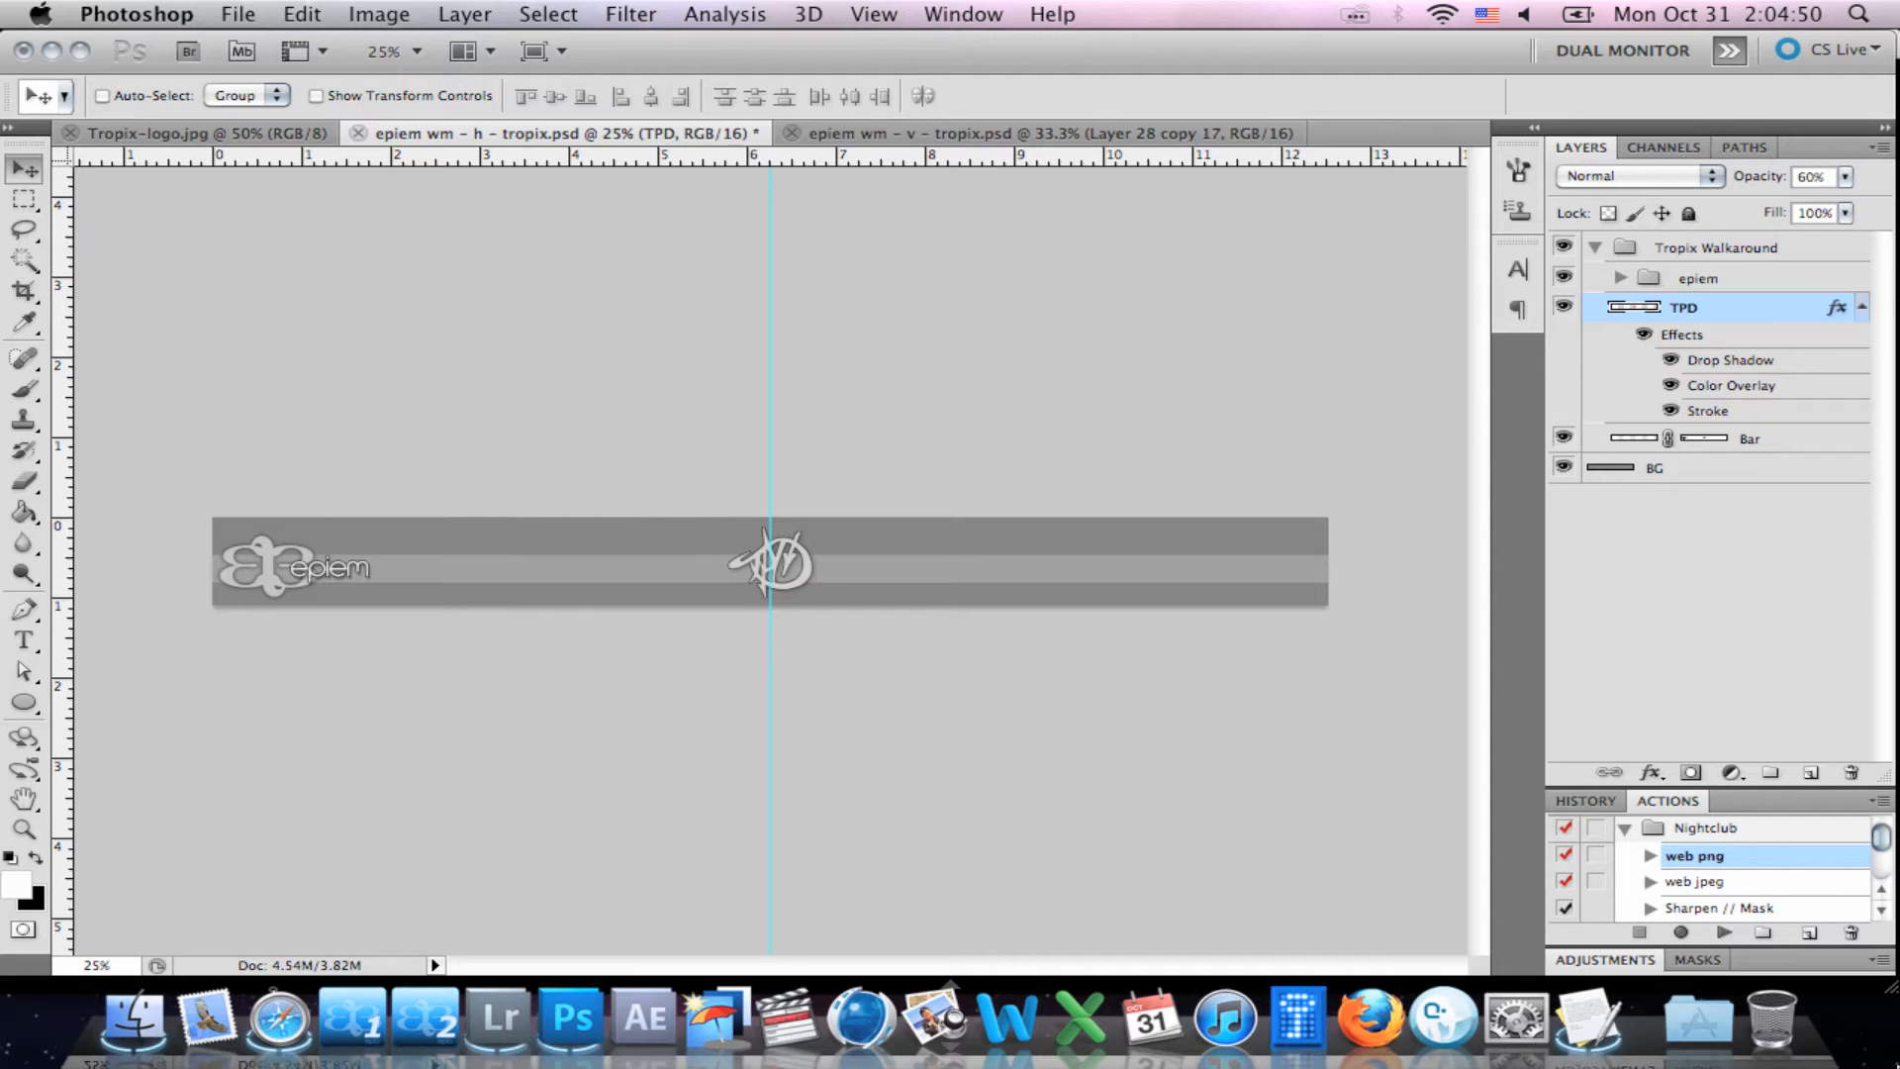
Paste the Tropix logo into the watermark document and scale it down proportionally to fit inside the right half of the bar.
key(super+v)
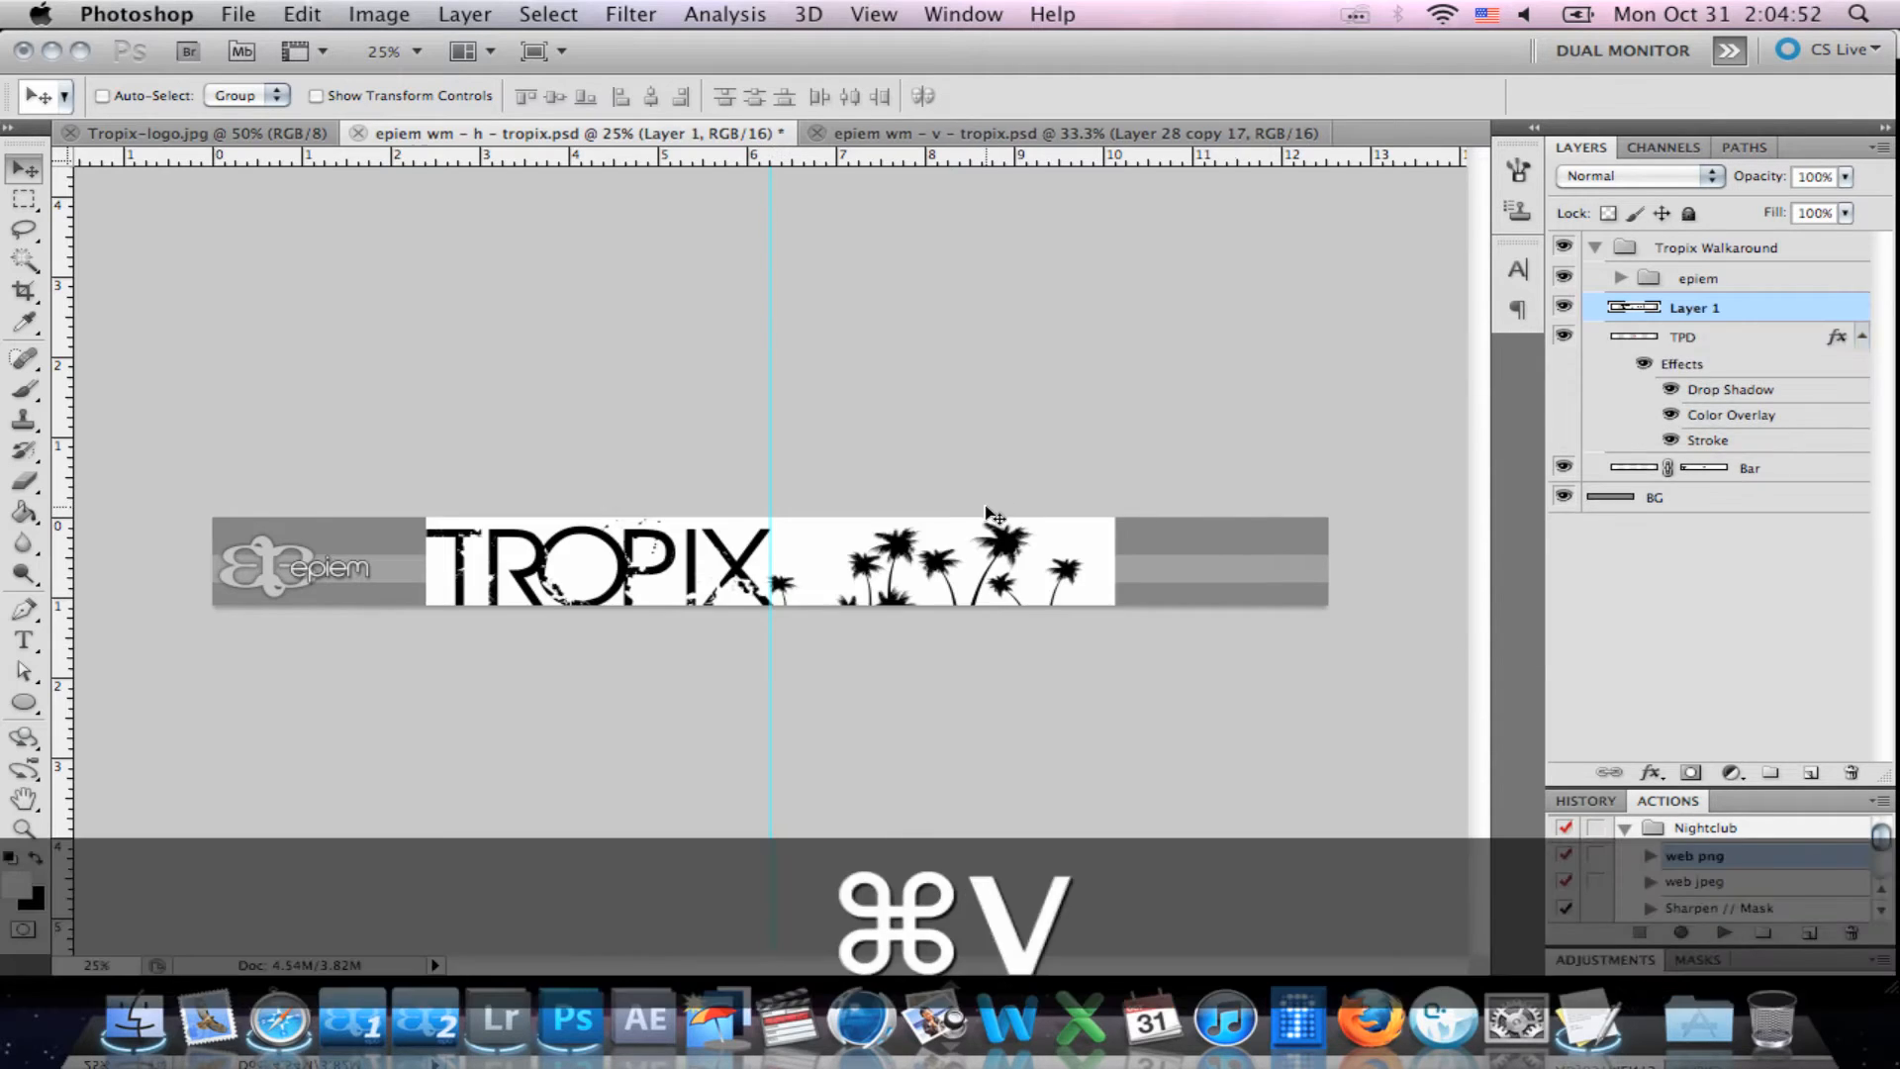
key(super+t)
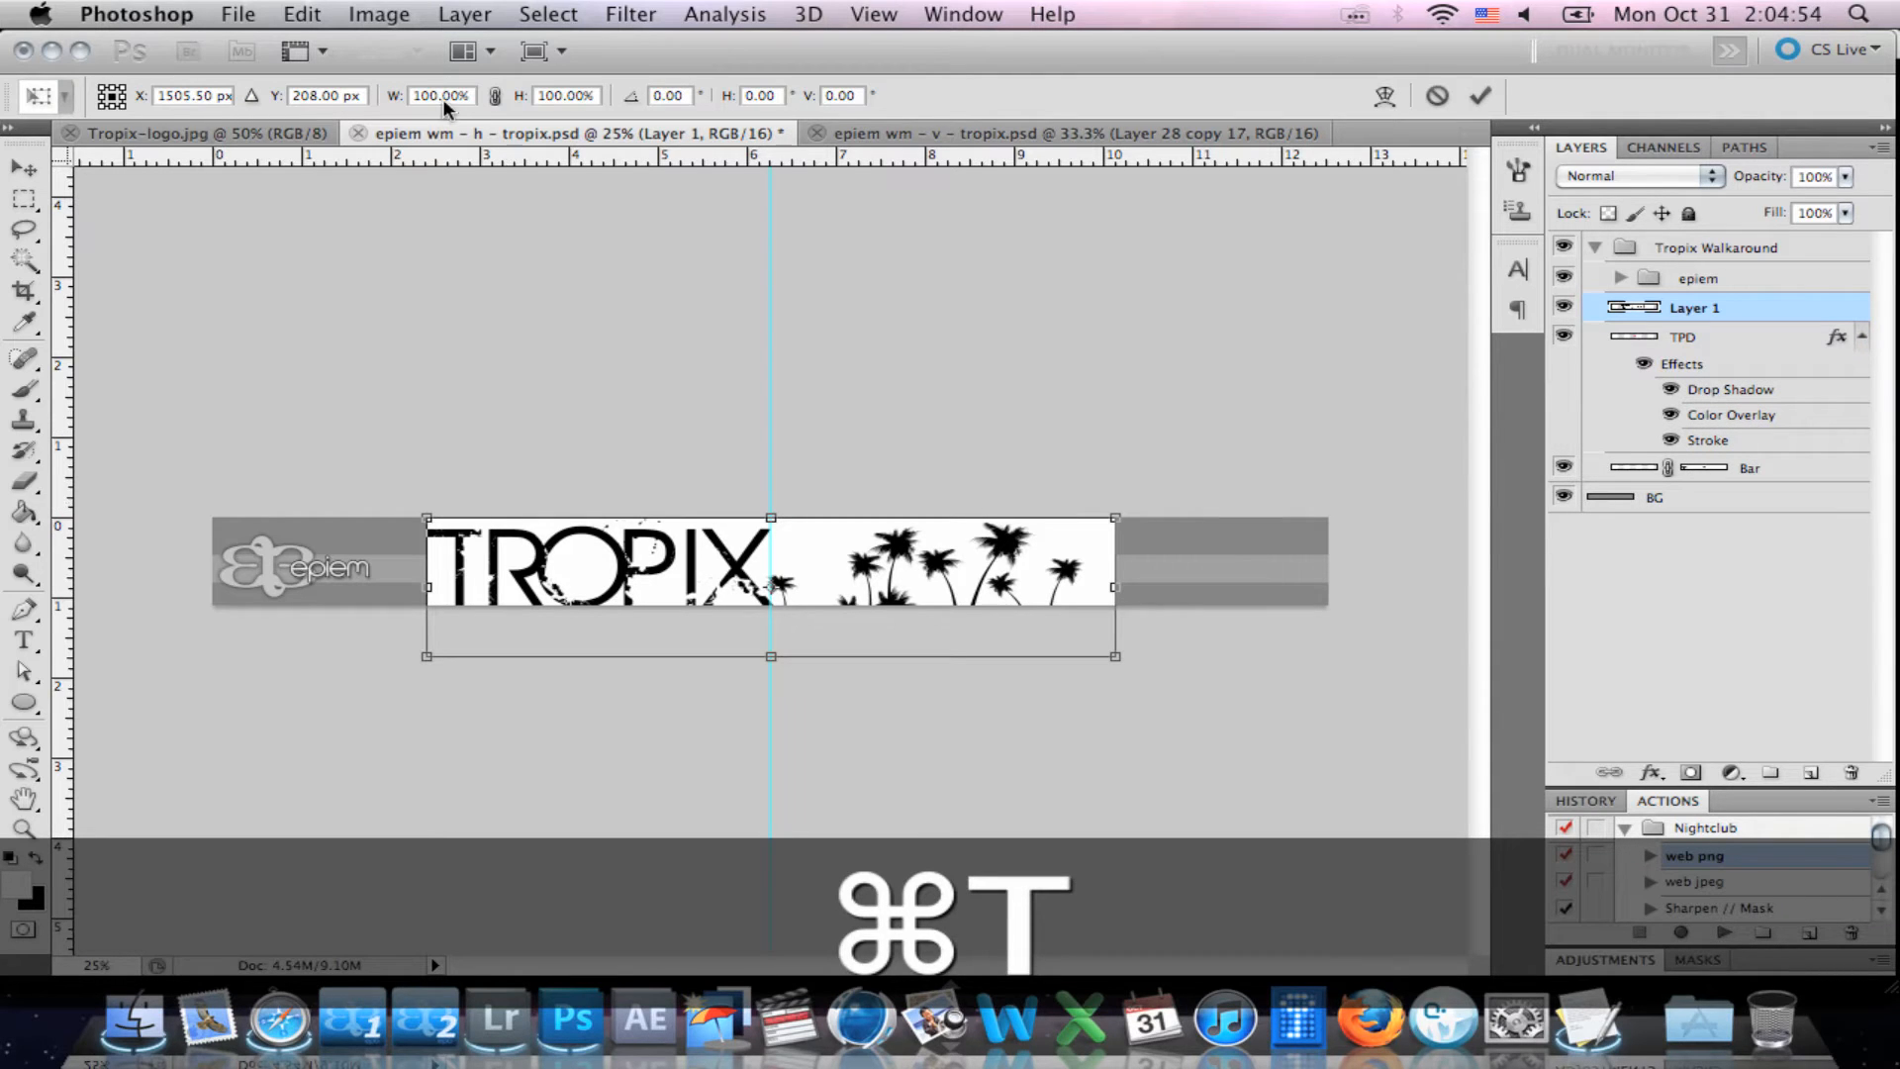
click(496, 95)
drag(429, 658, 860, 596)
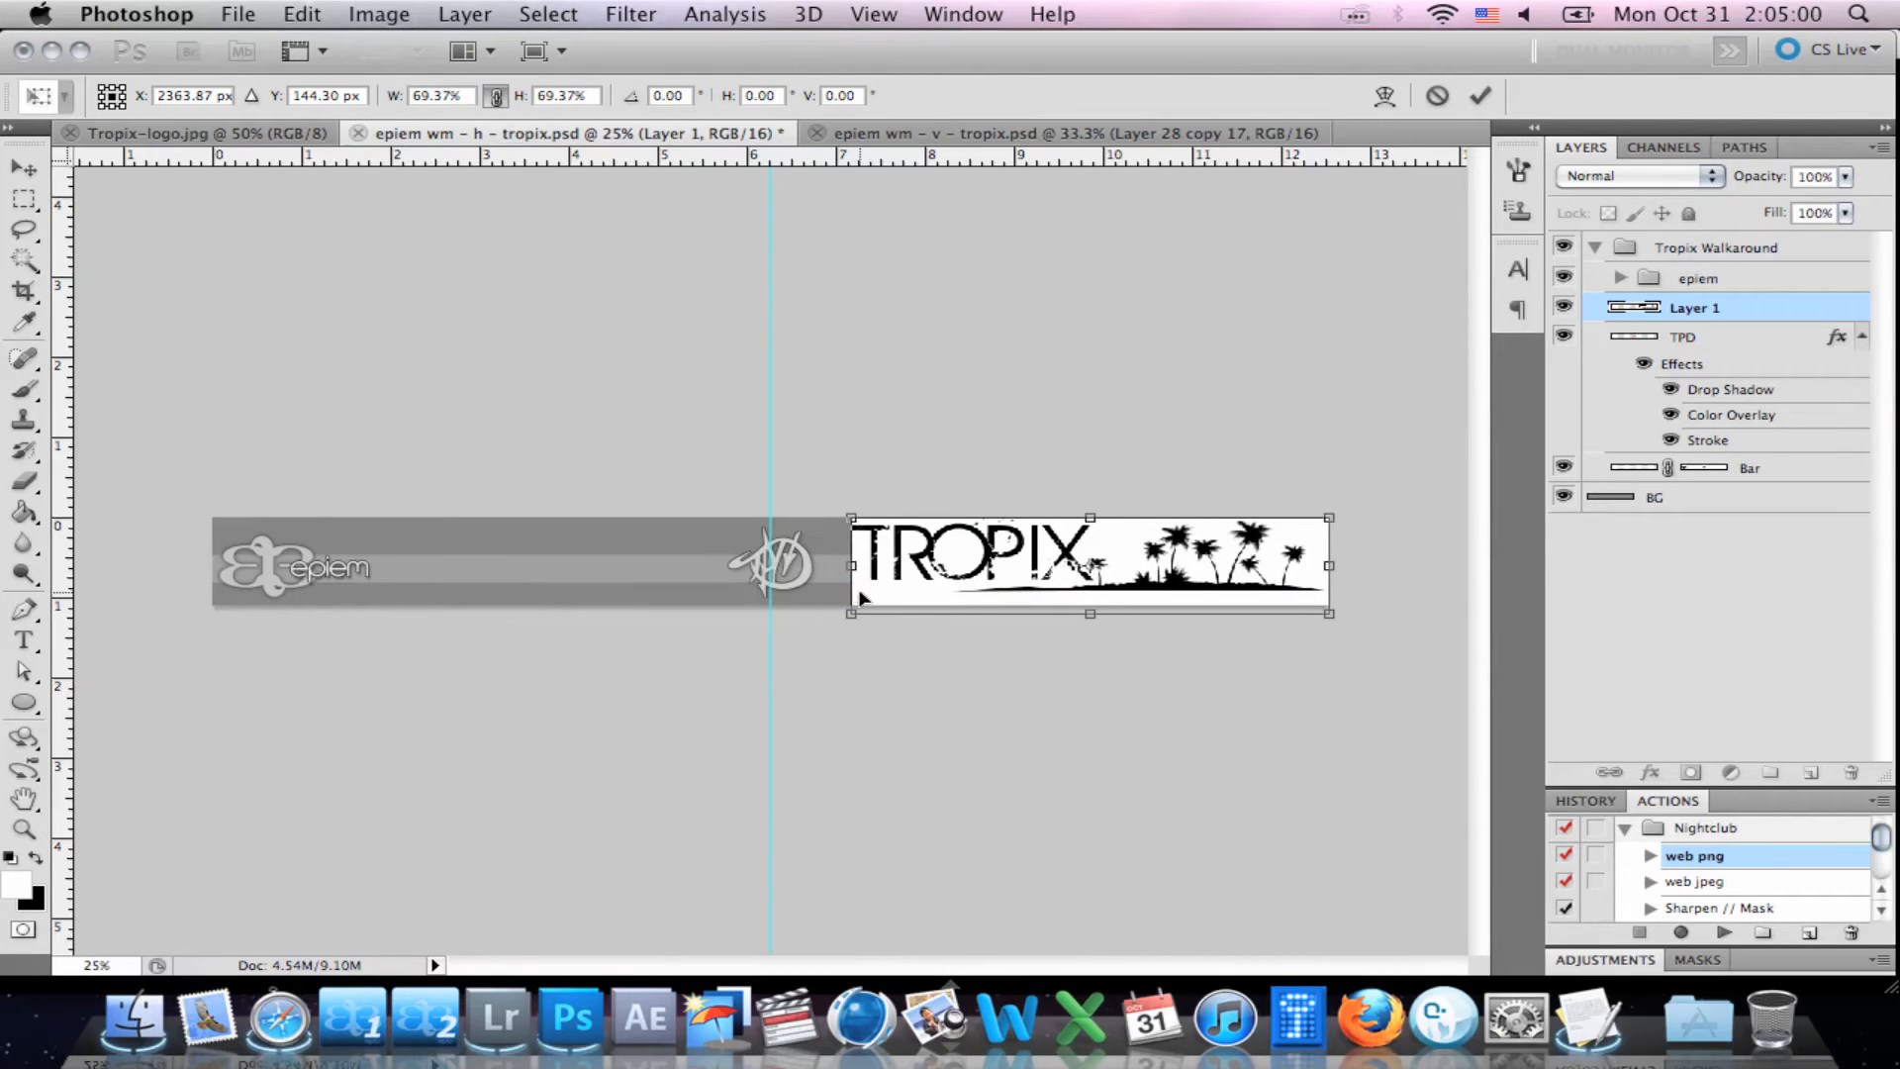
drag(1329, 615, 1207, 590)
key(Return)
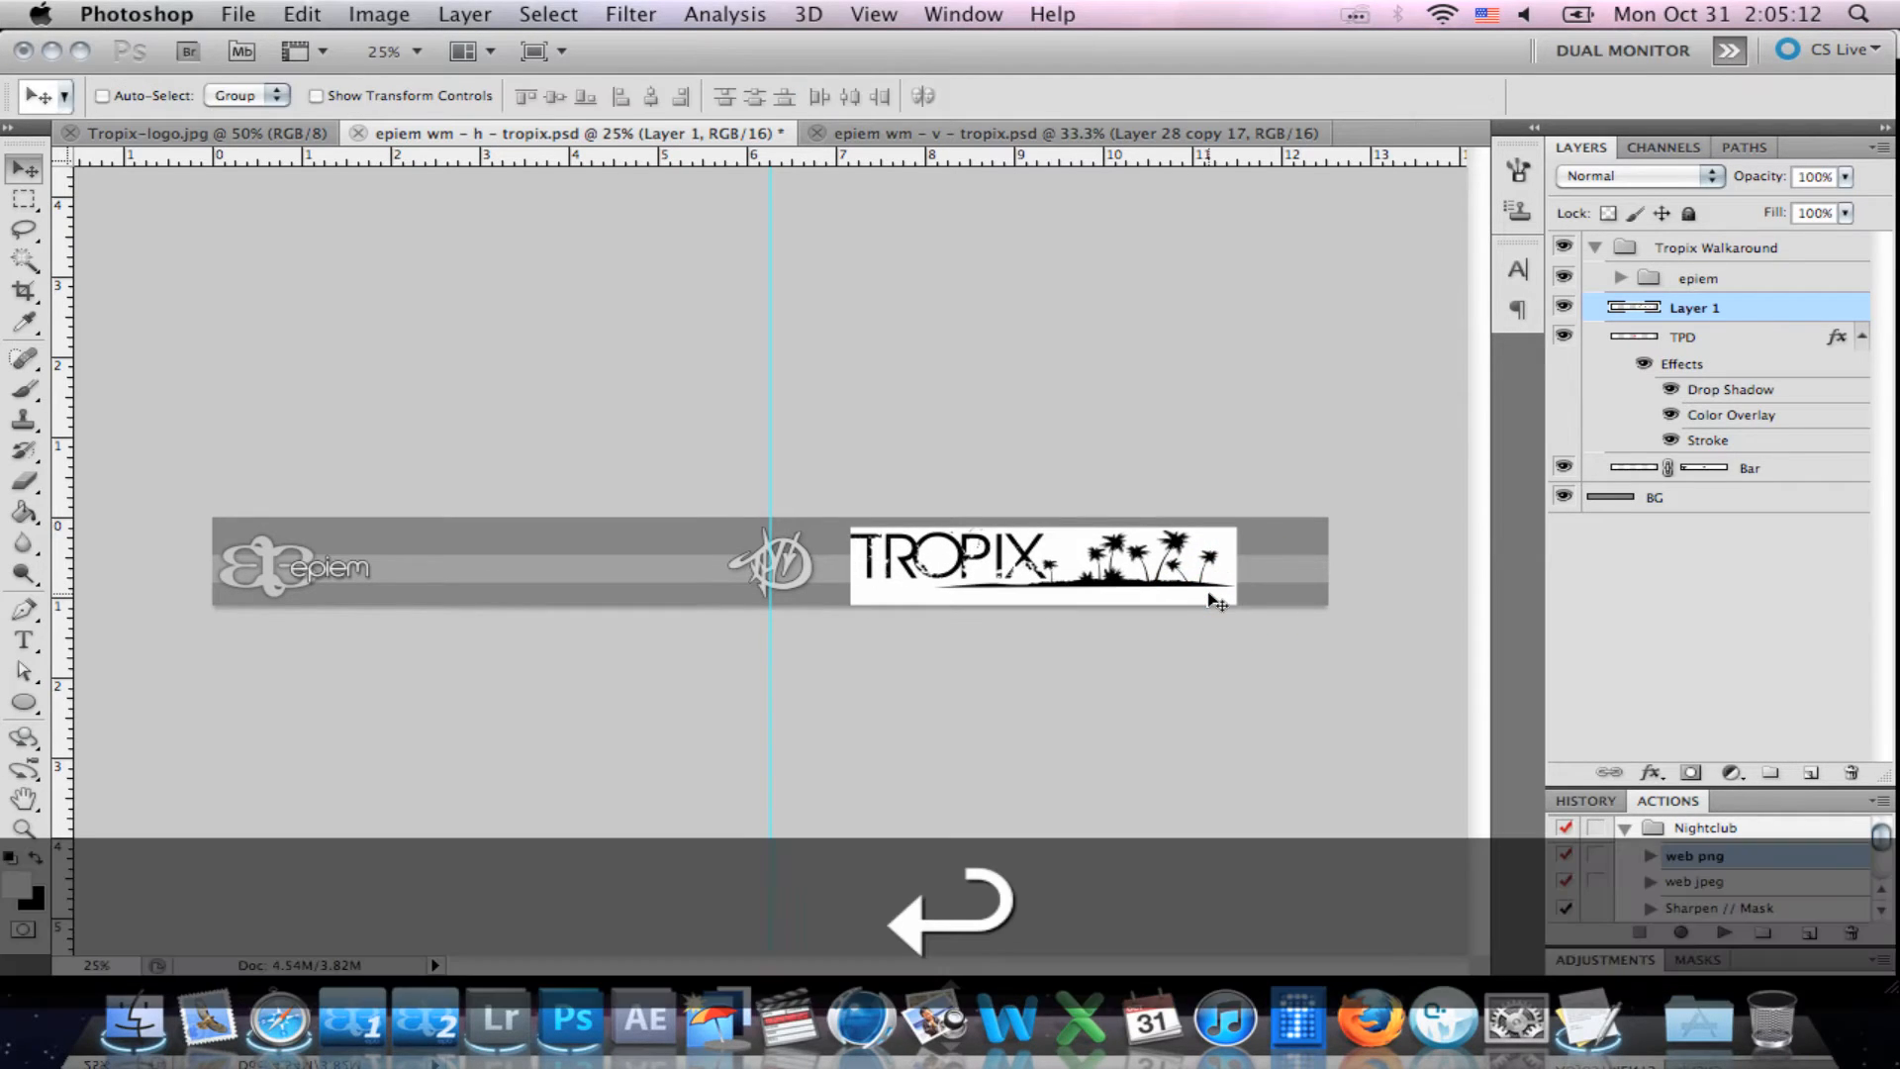
Invert the pasted Tropix logo to white on black and load the RGB channel's bright areas as a selection.
key(super+i)
click(1661, 144)
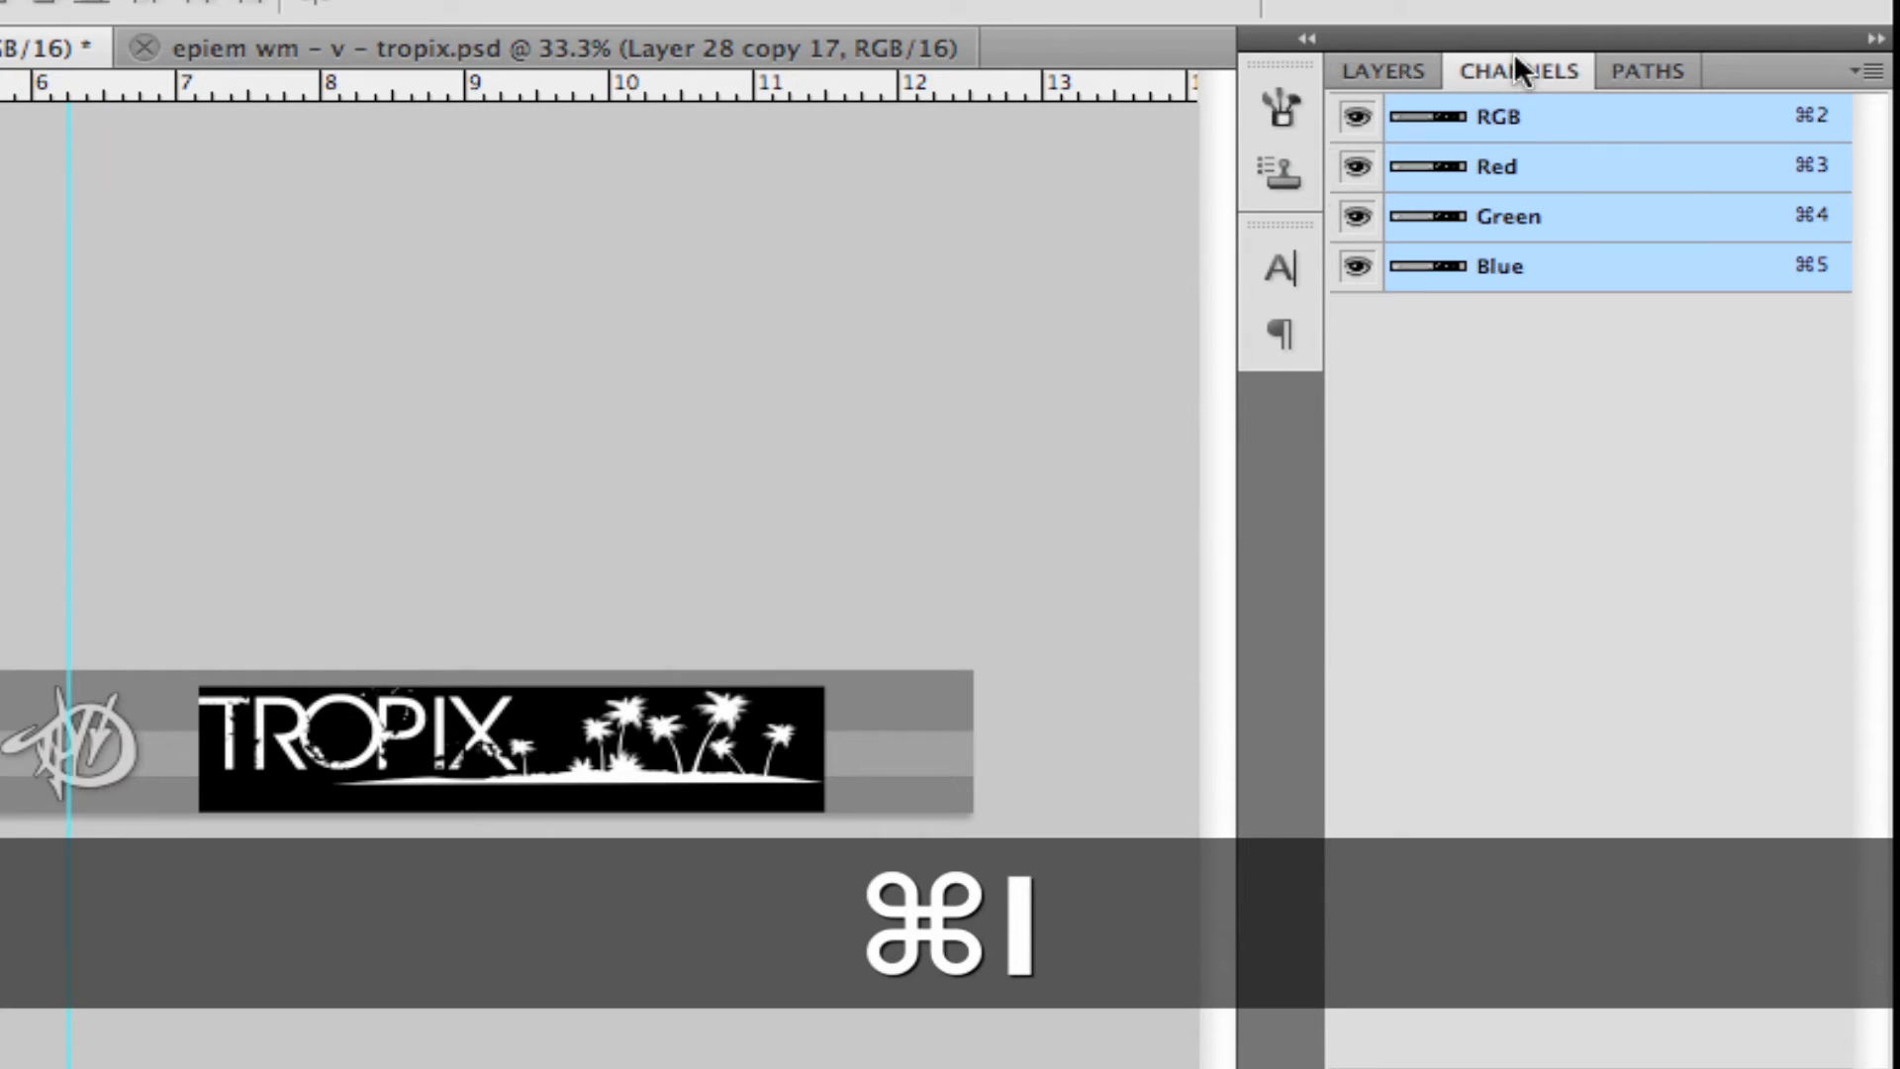
super+click(1455, 116)
click(1390, 71)
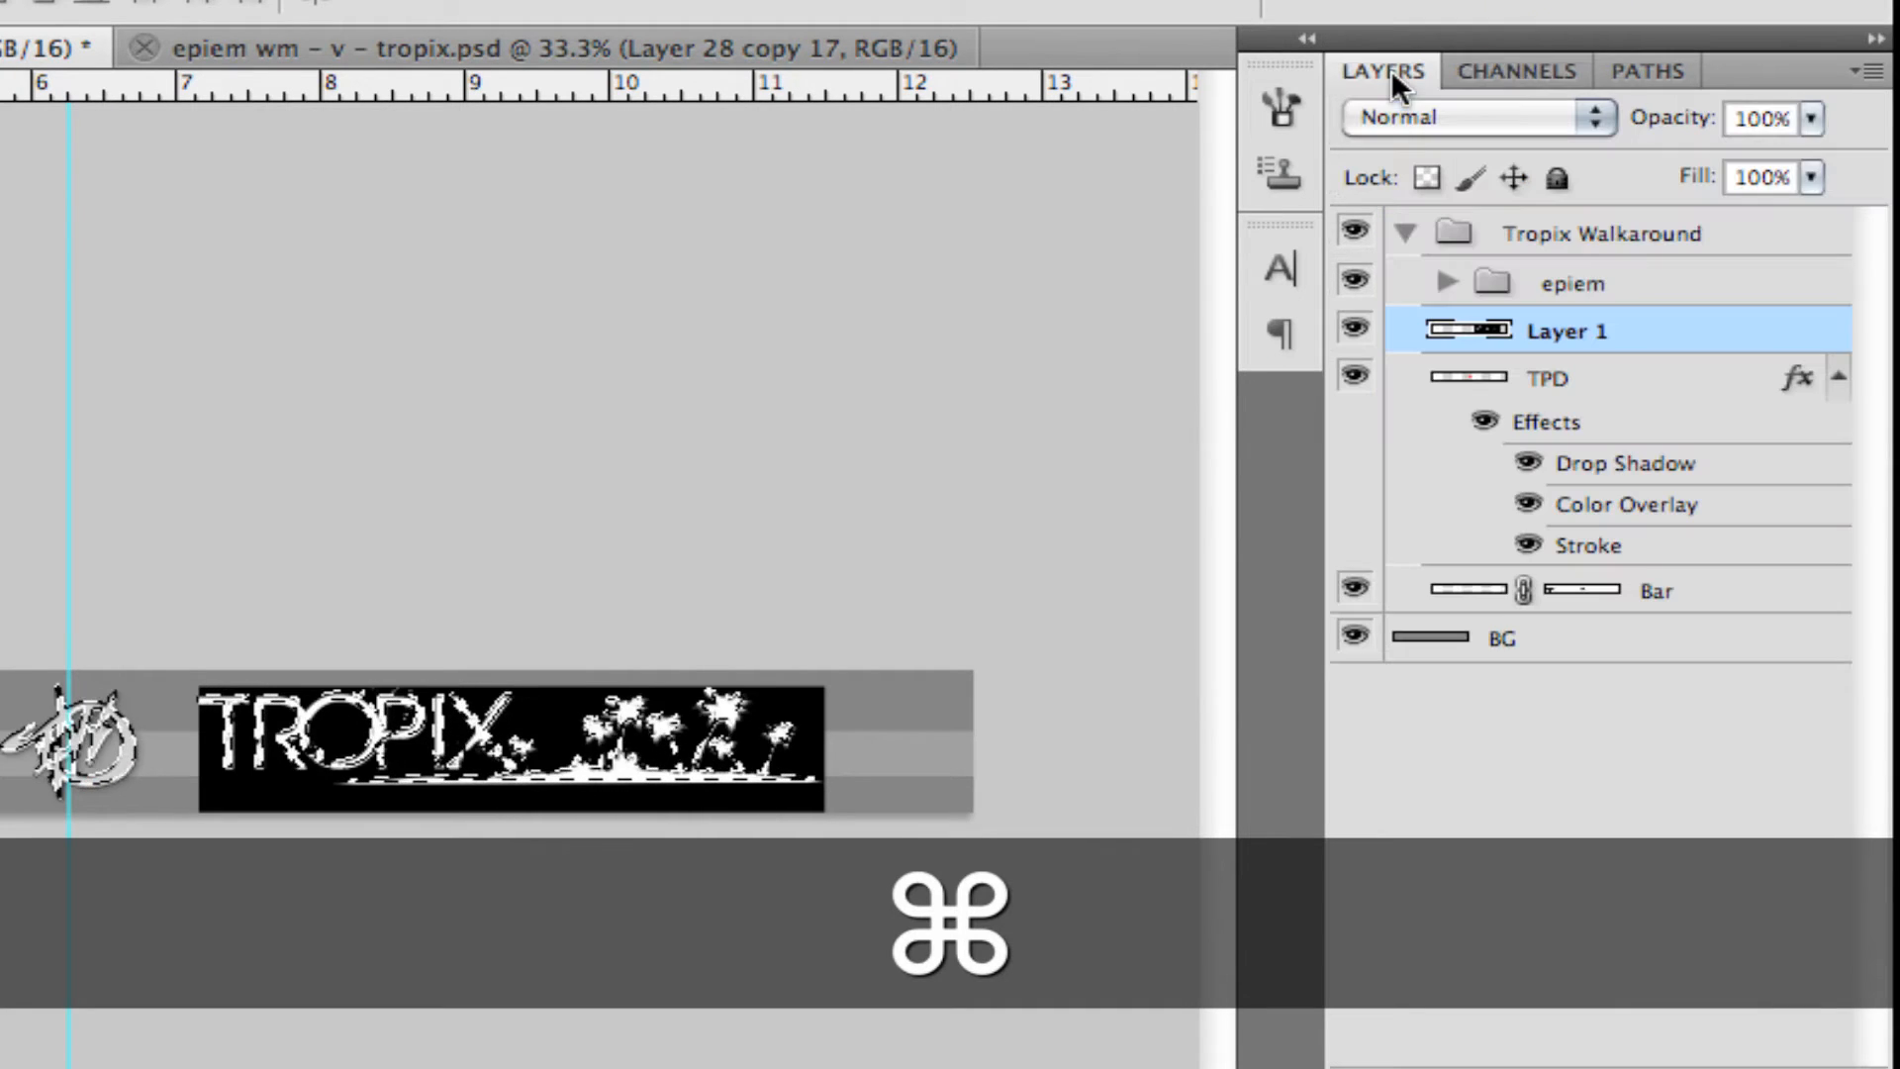
Copy the selected white artwork from Layer 1 to its own layer and delete Layer 1 with the black background.
click(1688, 339)
key(super+j)
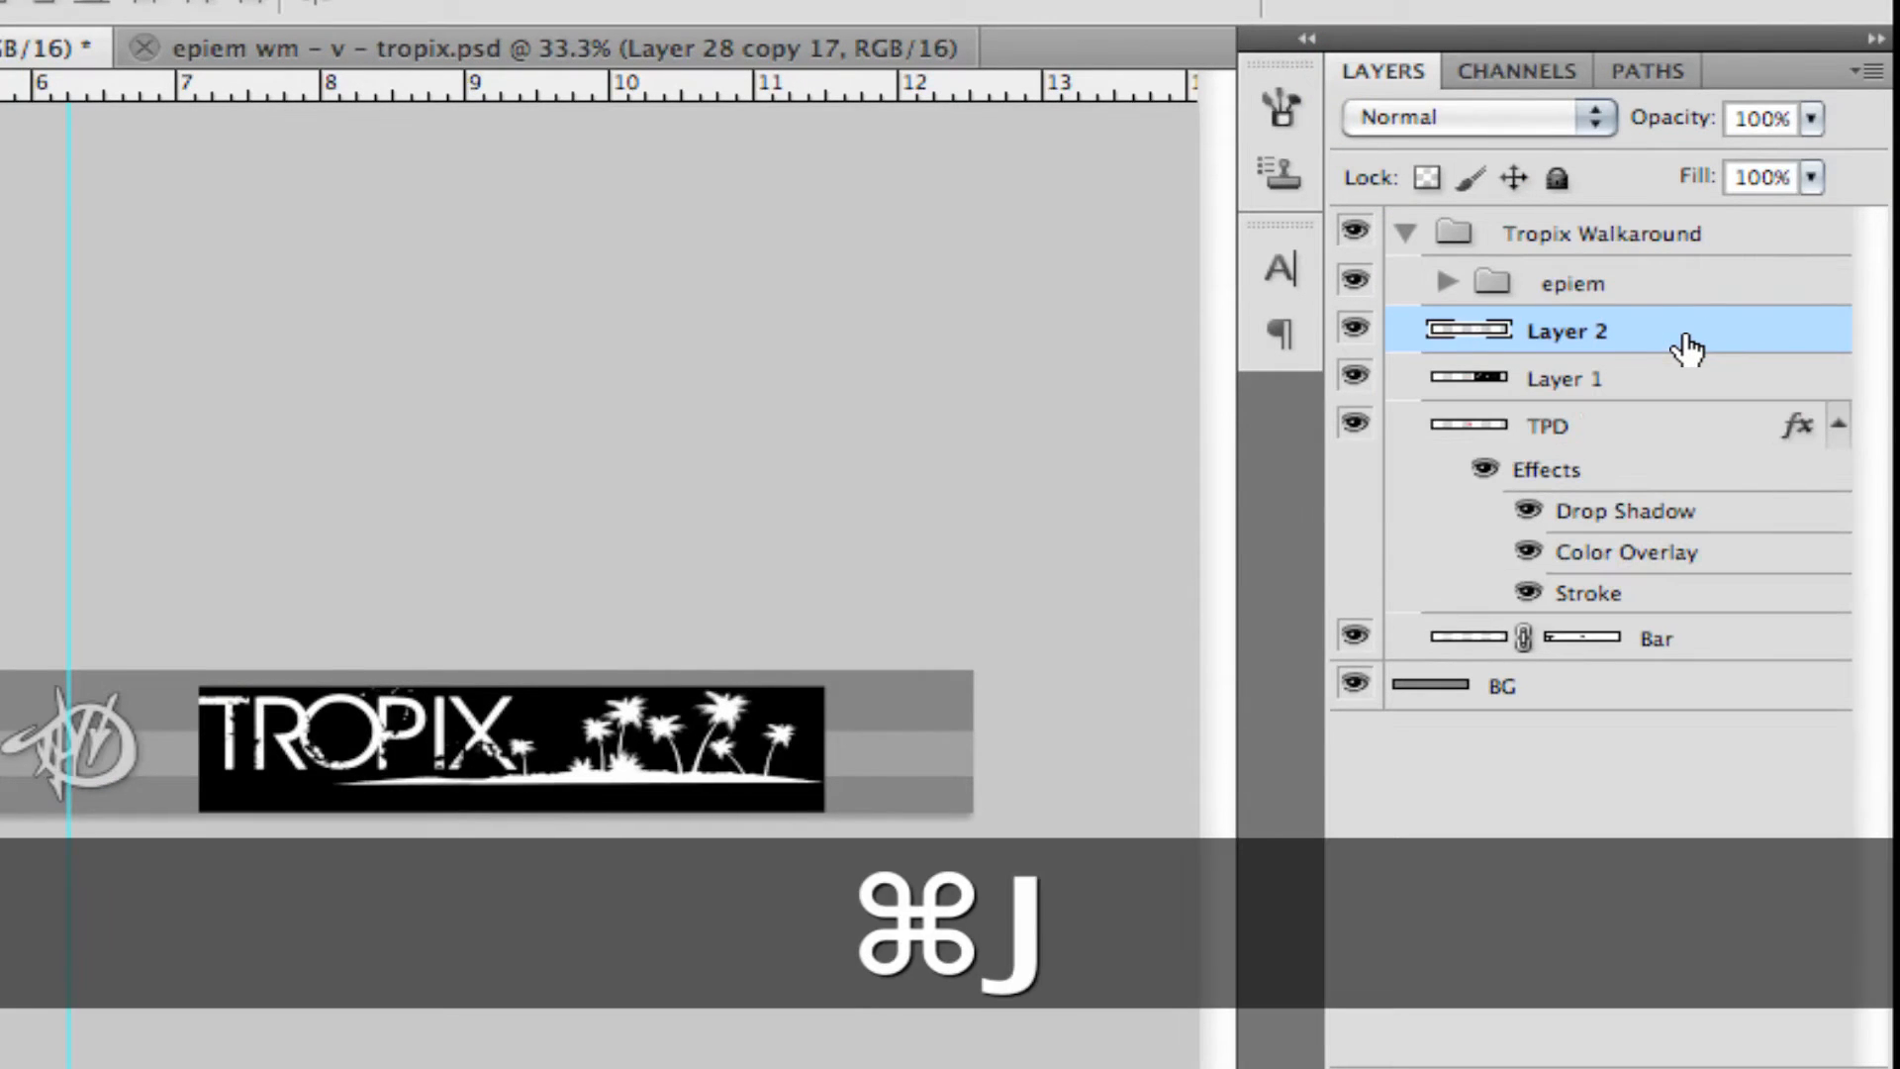
click(1689, 378)
key(Delete)
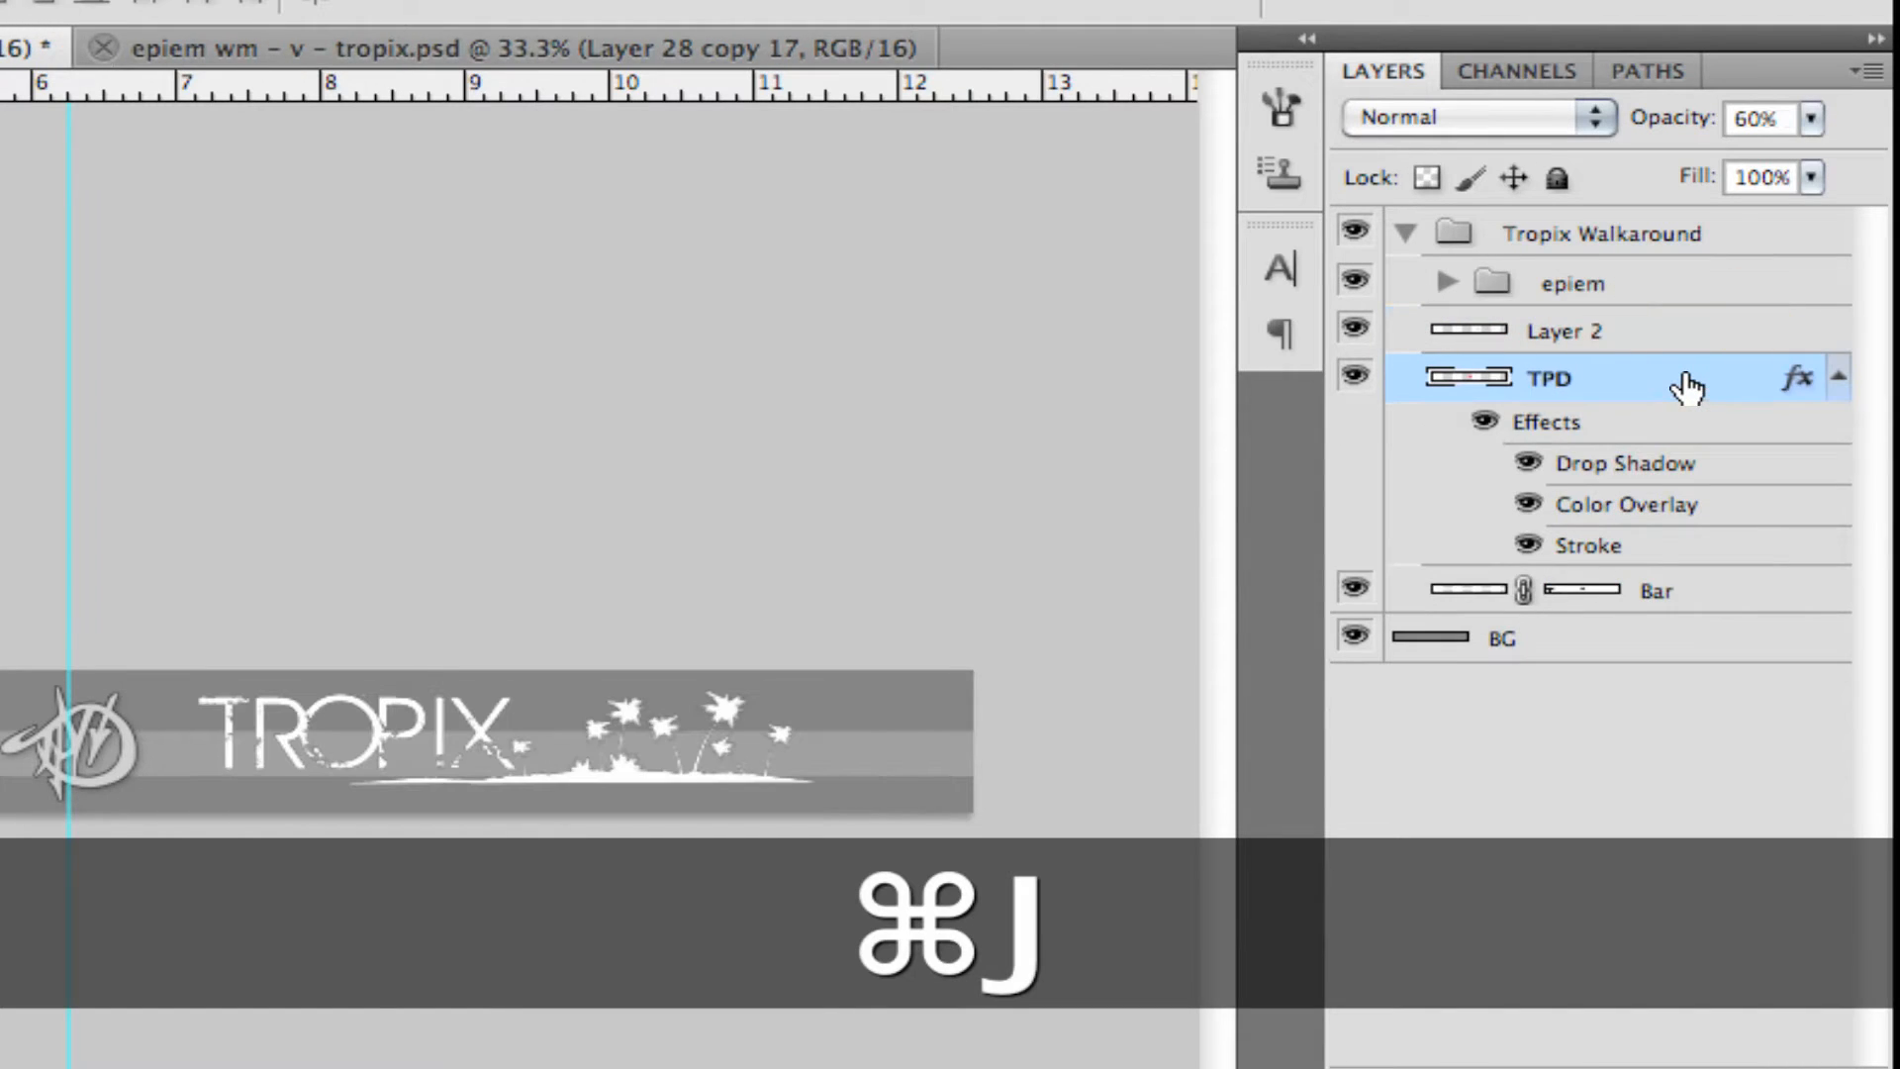
Nudge the white Tropix logo on Layer 2 right, close to the right end of the bar.
click(1706, 344)
key(v)
key(shift+Right)
key(shift+Right)
key(shift+Right)
key(shift+Right)
key(shift+Right)
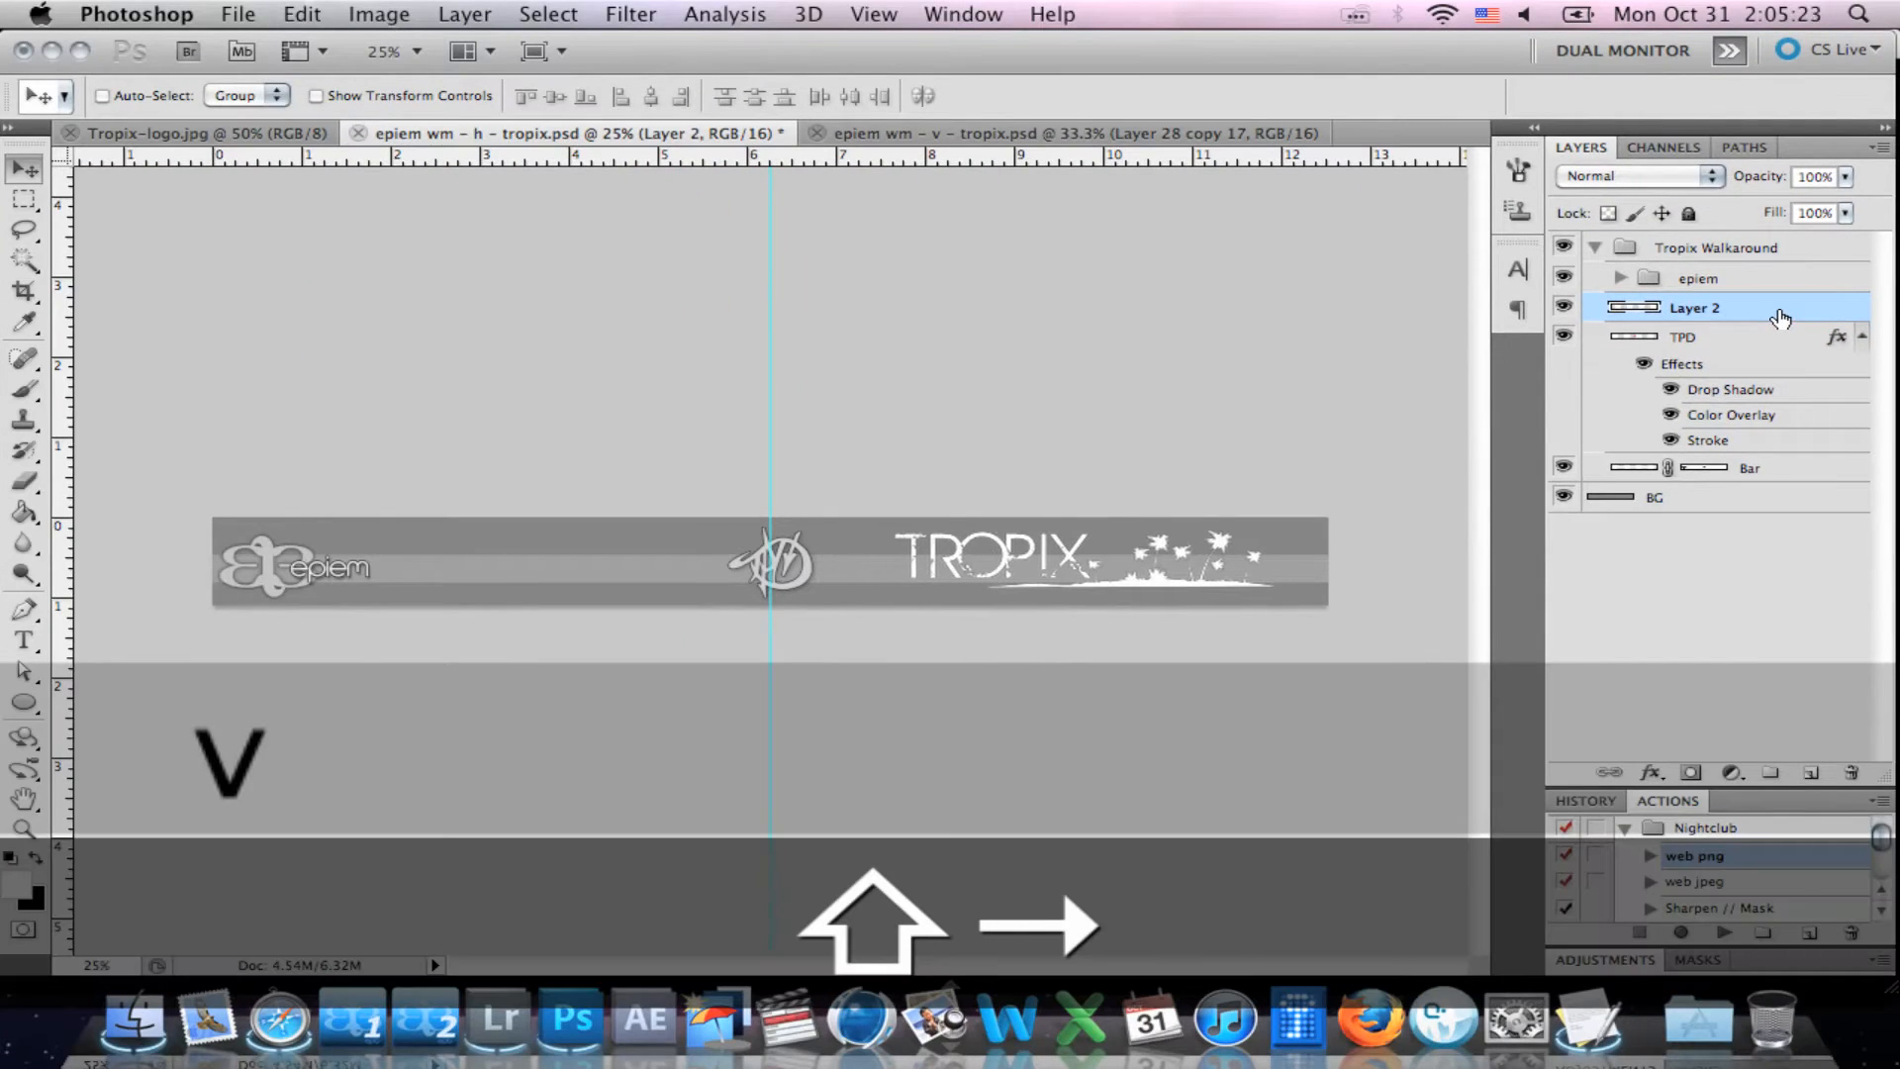
key(shift+Right)
key(shift+Right)
key(shift+Right)
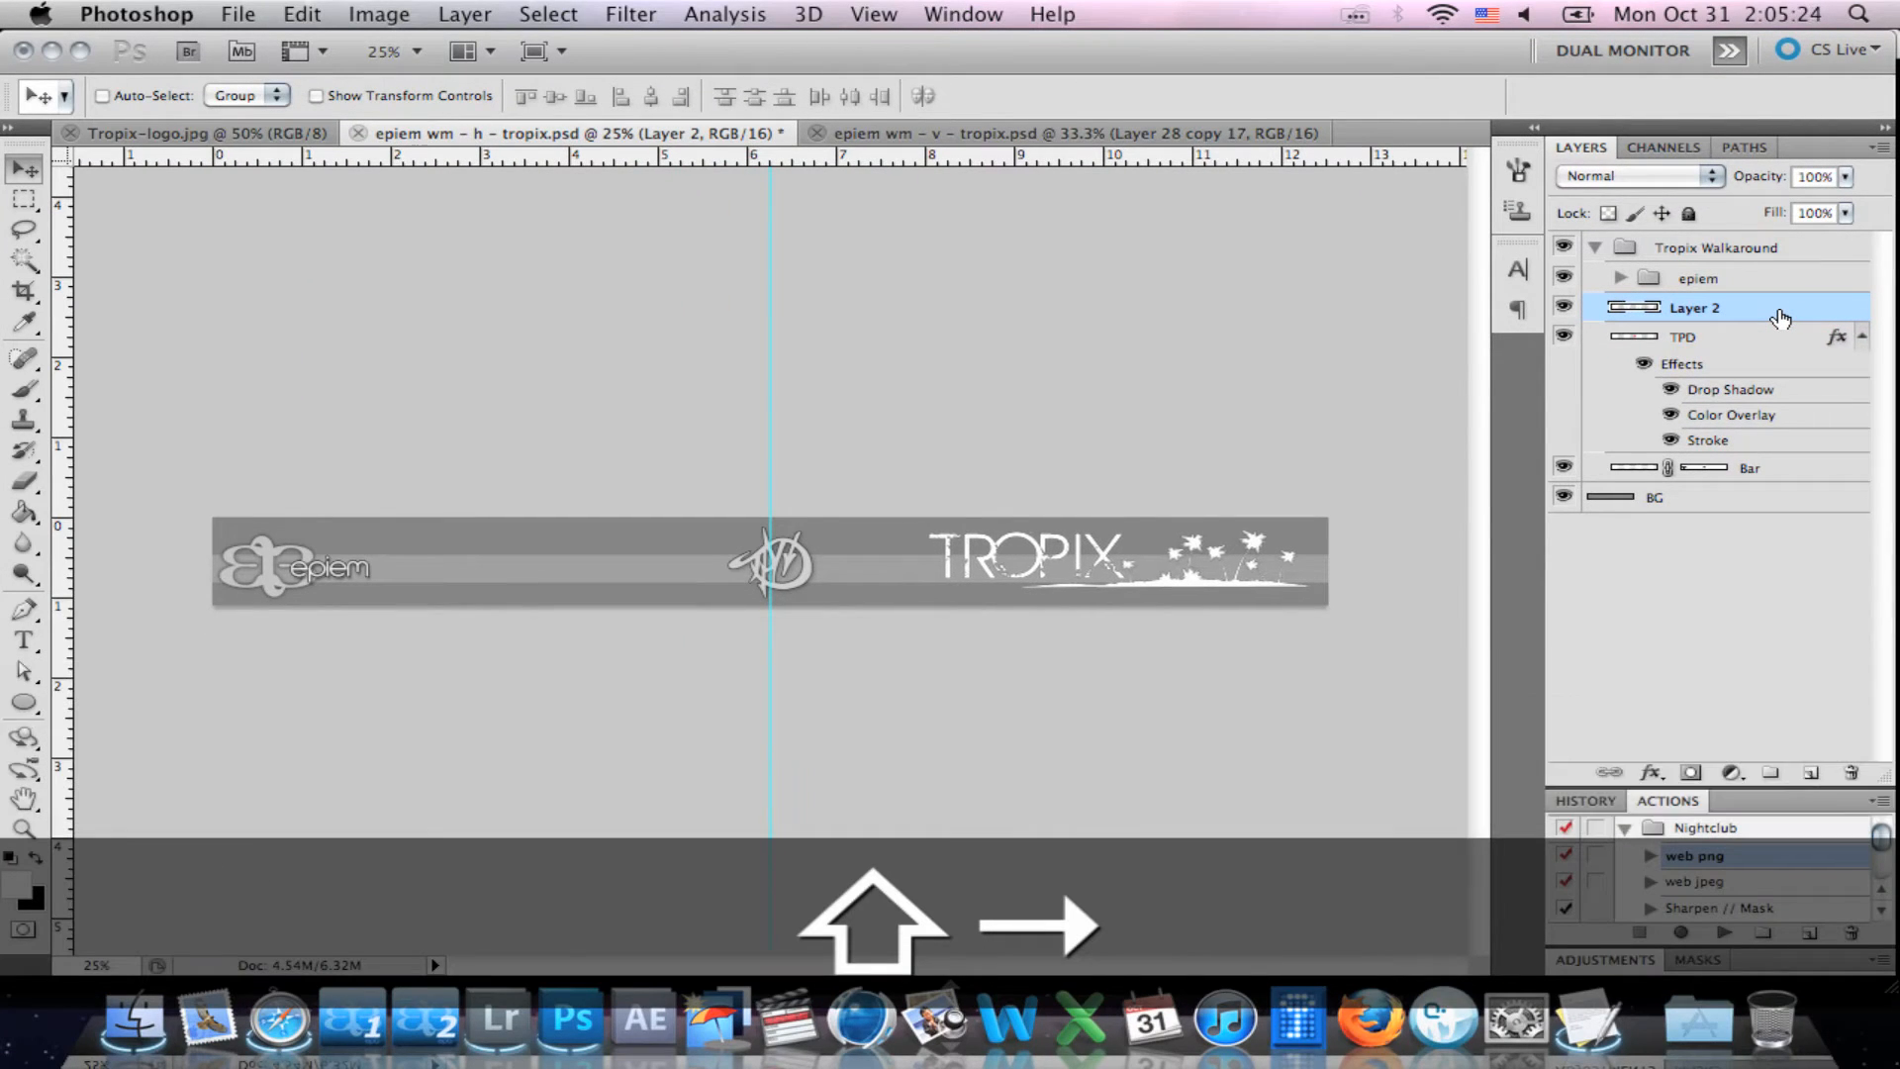
Scale the Tropix logo down slightly and proportionally, keeping its lower right corner in place.
key(z)
click(1148, 569)
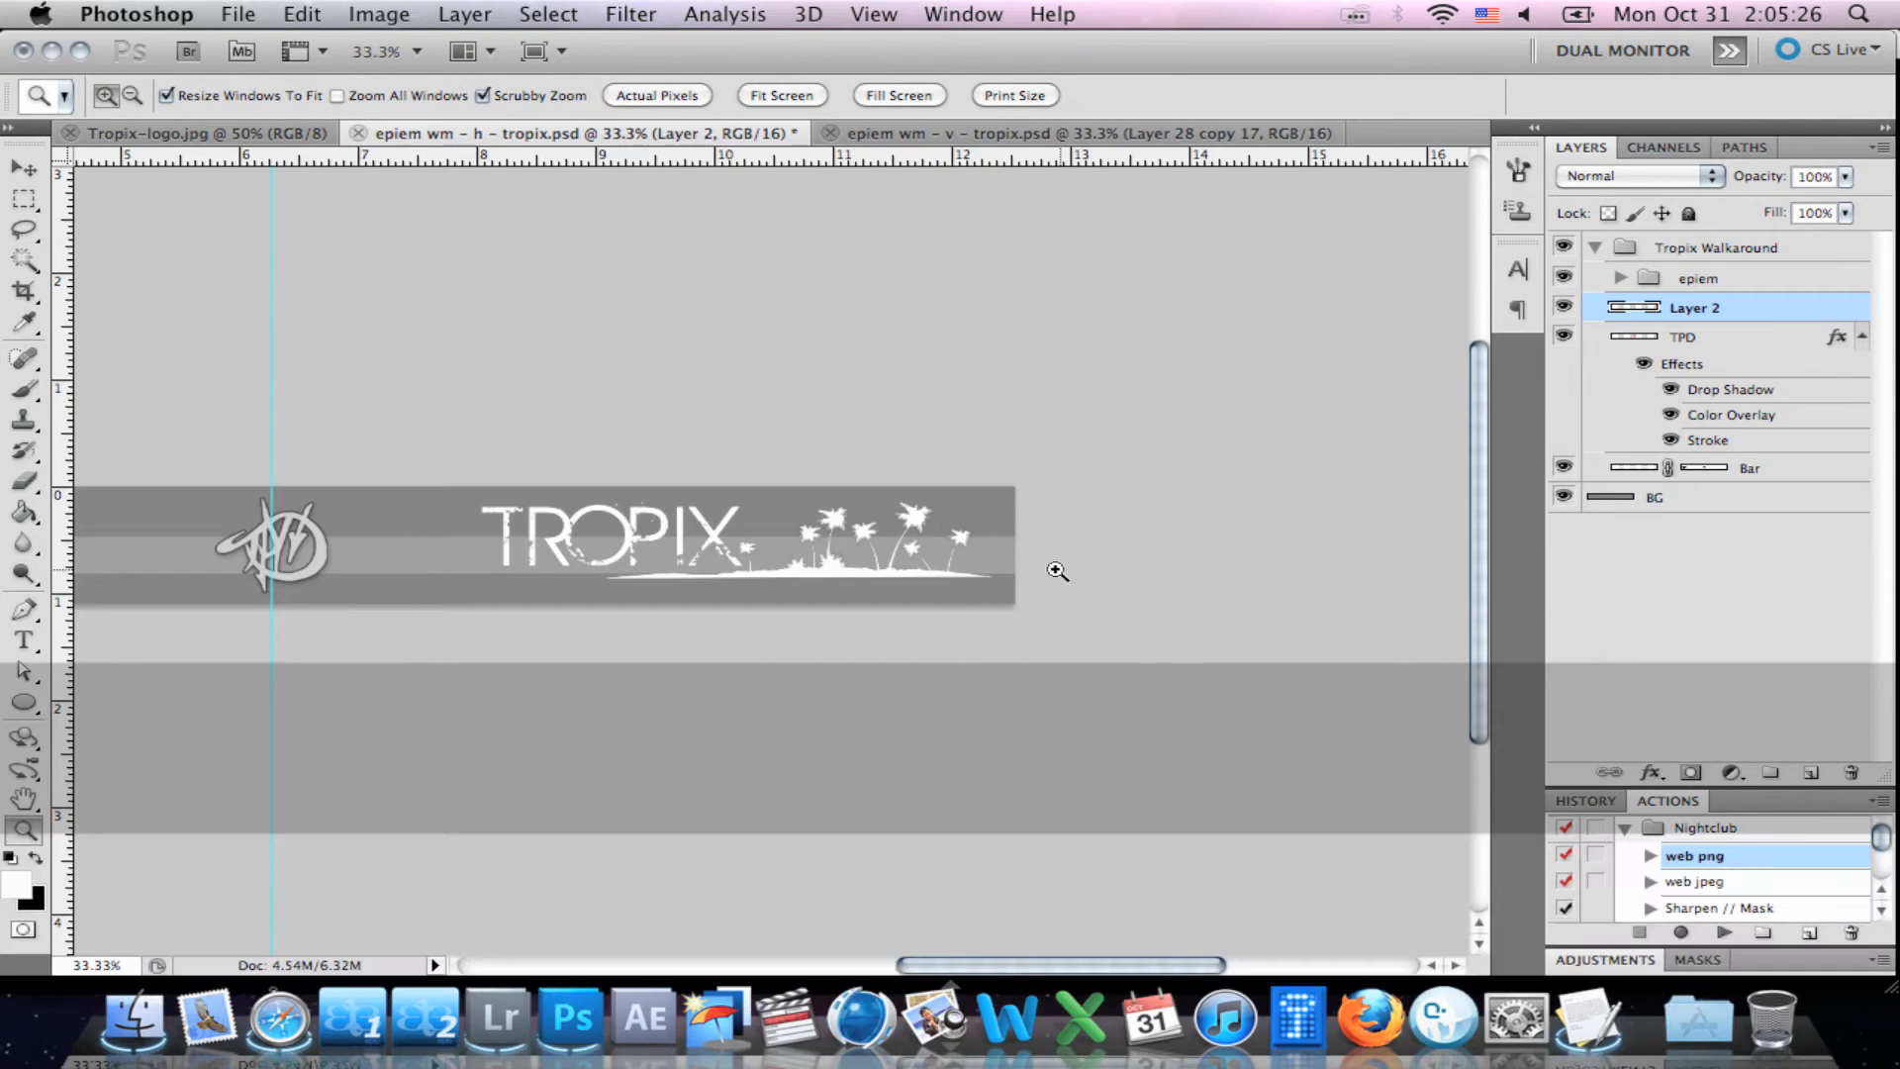
click(756, 555)
scroll(940, 562, left, 5)
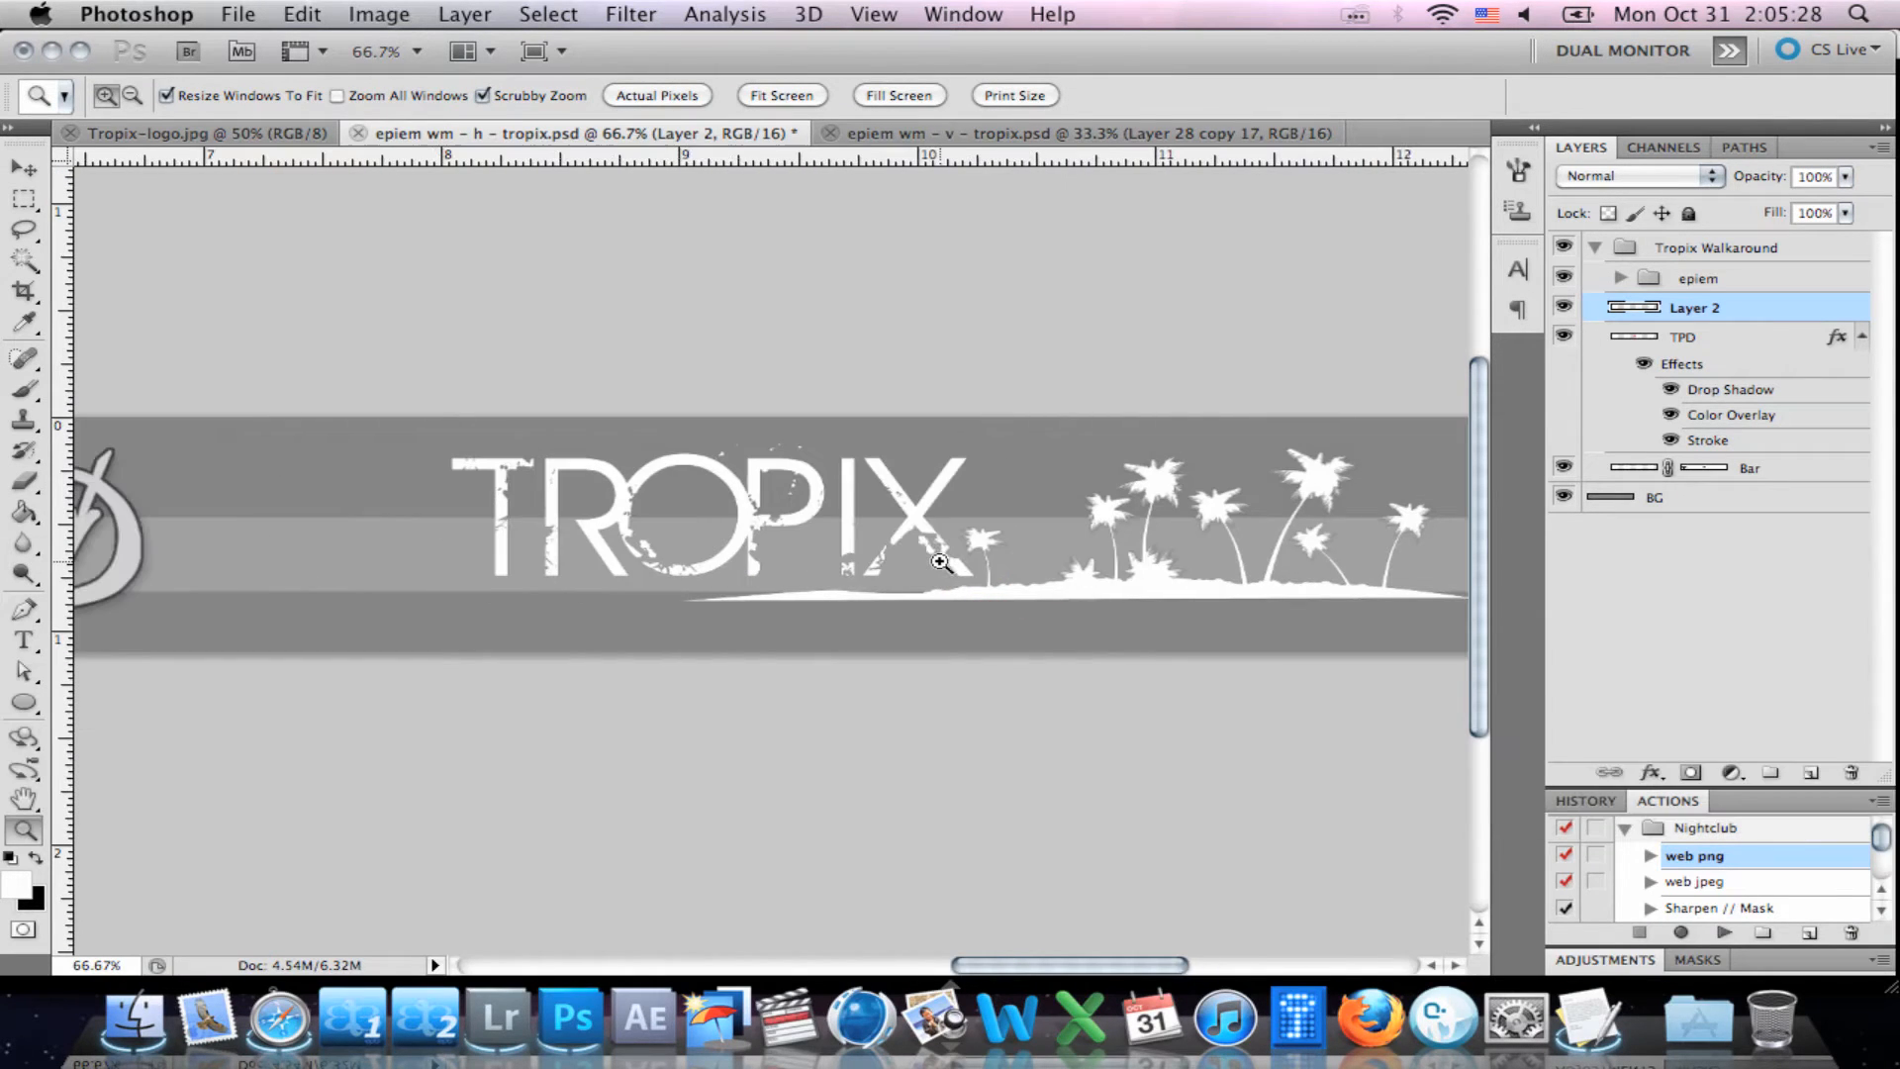
key(super+t)
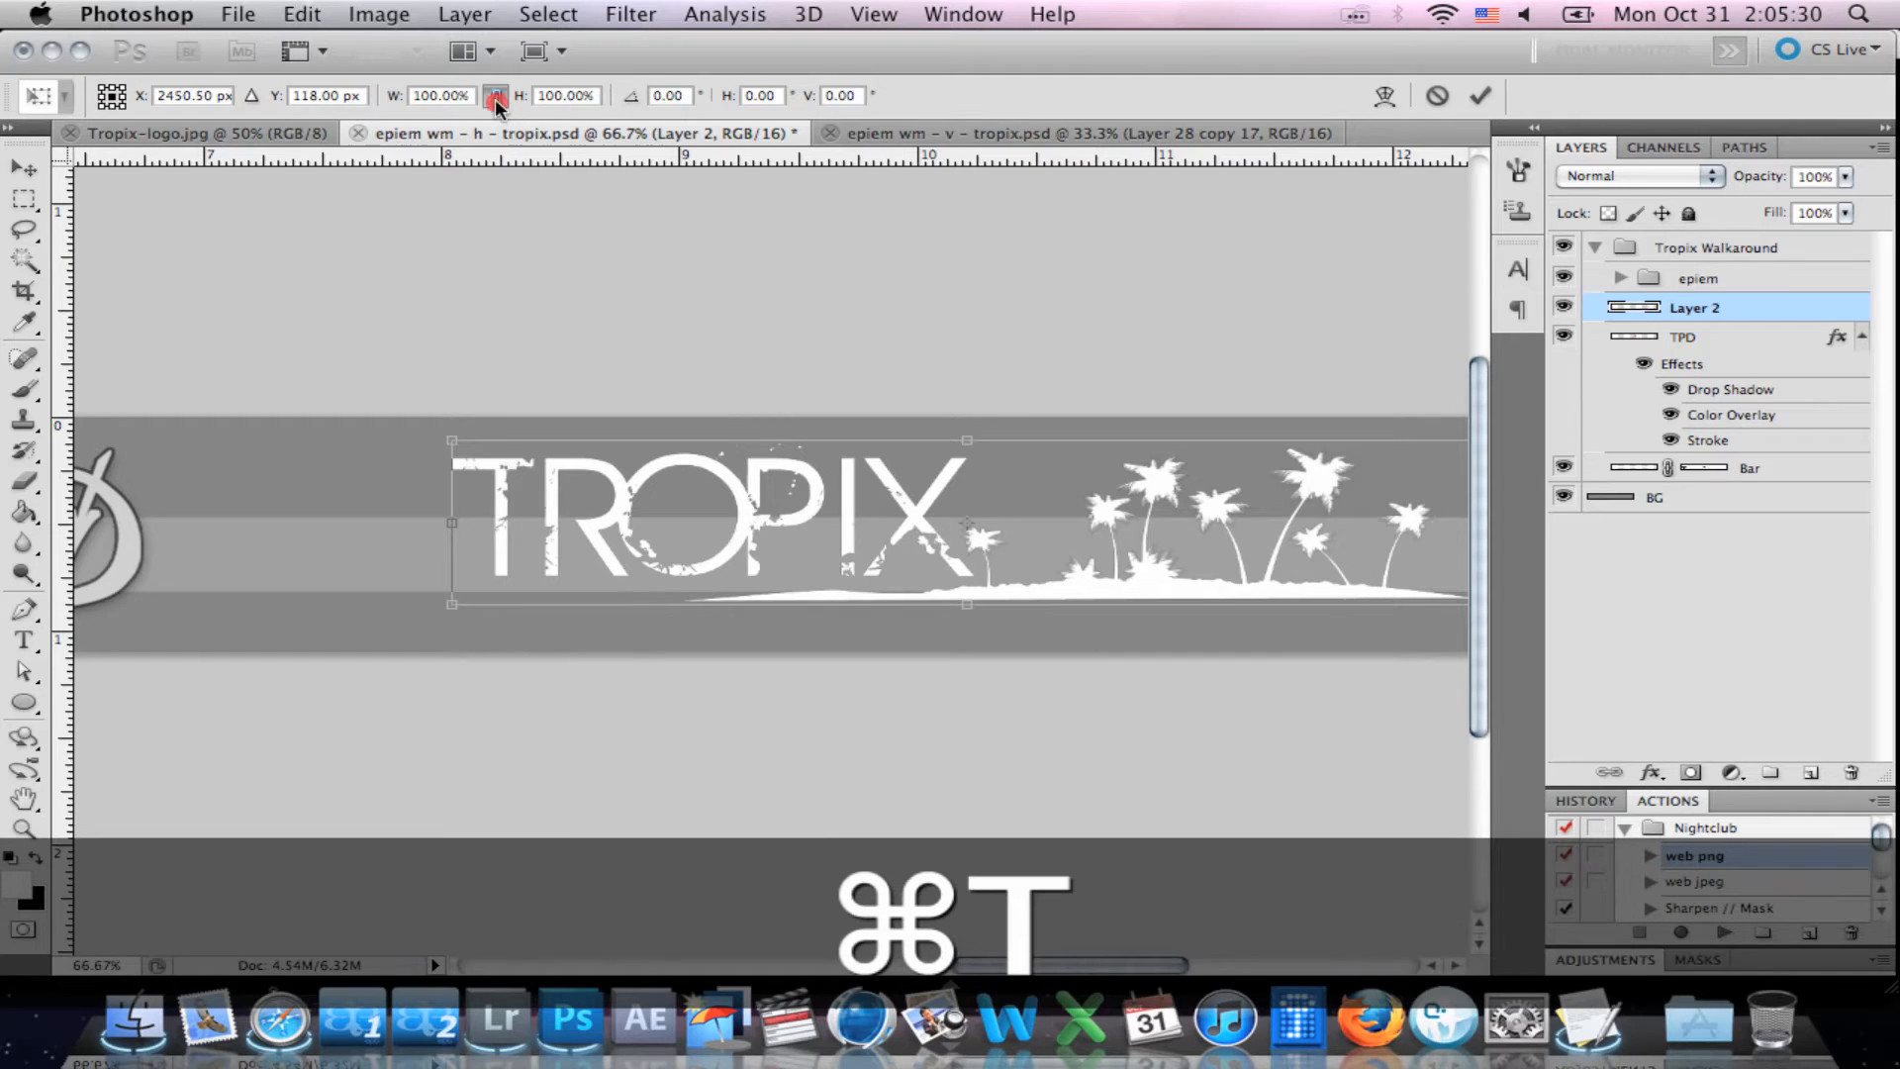
drag(452, 440, 483, 467)
key(Return)
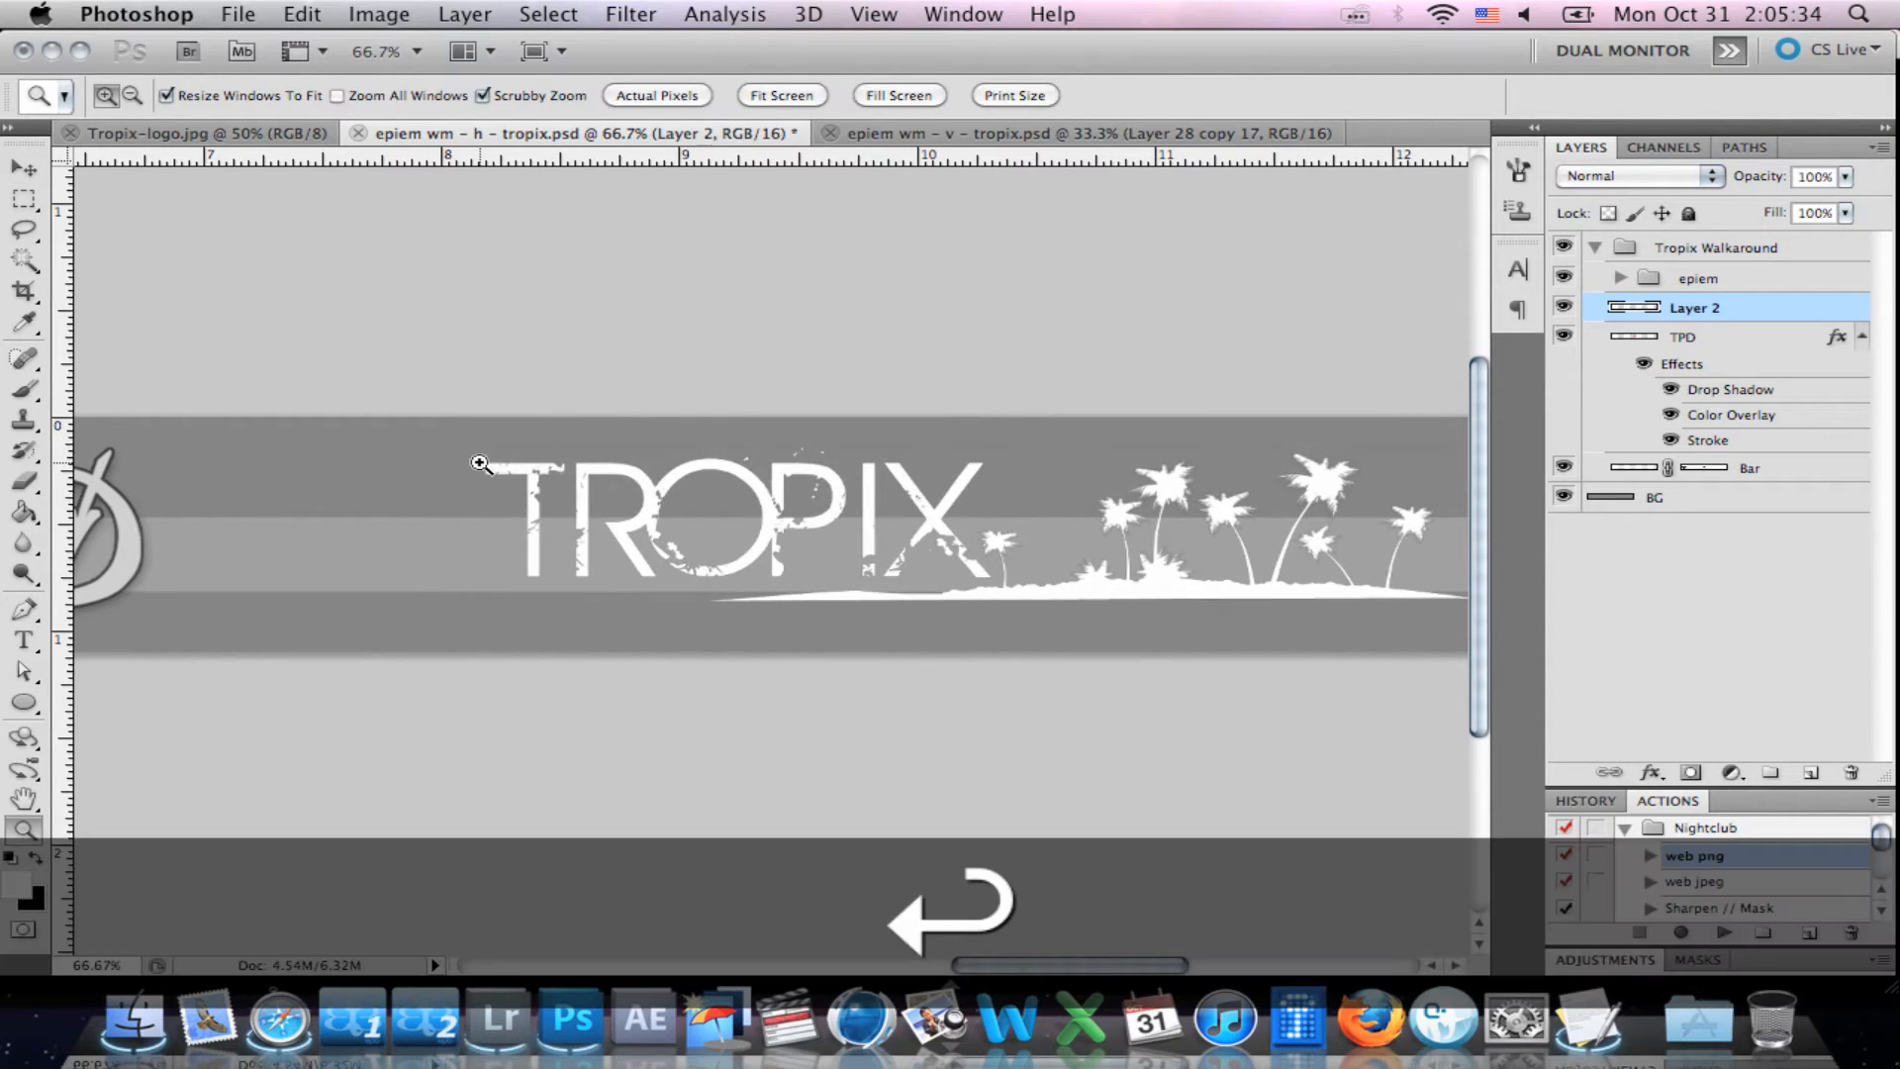
Nudge the Tropix logo up so its island base meets the light stripe's lower edge, and shift it slightly left.
key(v)
key(shift+Up)
key(shift+Up)
key(Down)
key(Down)
key(Down)
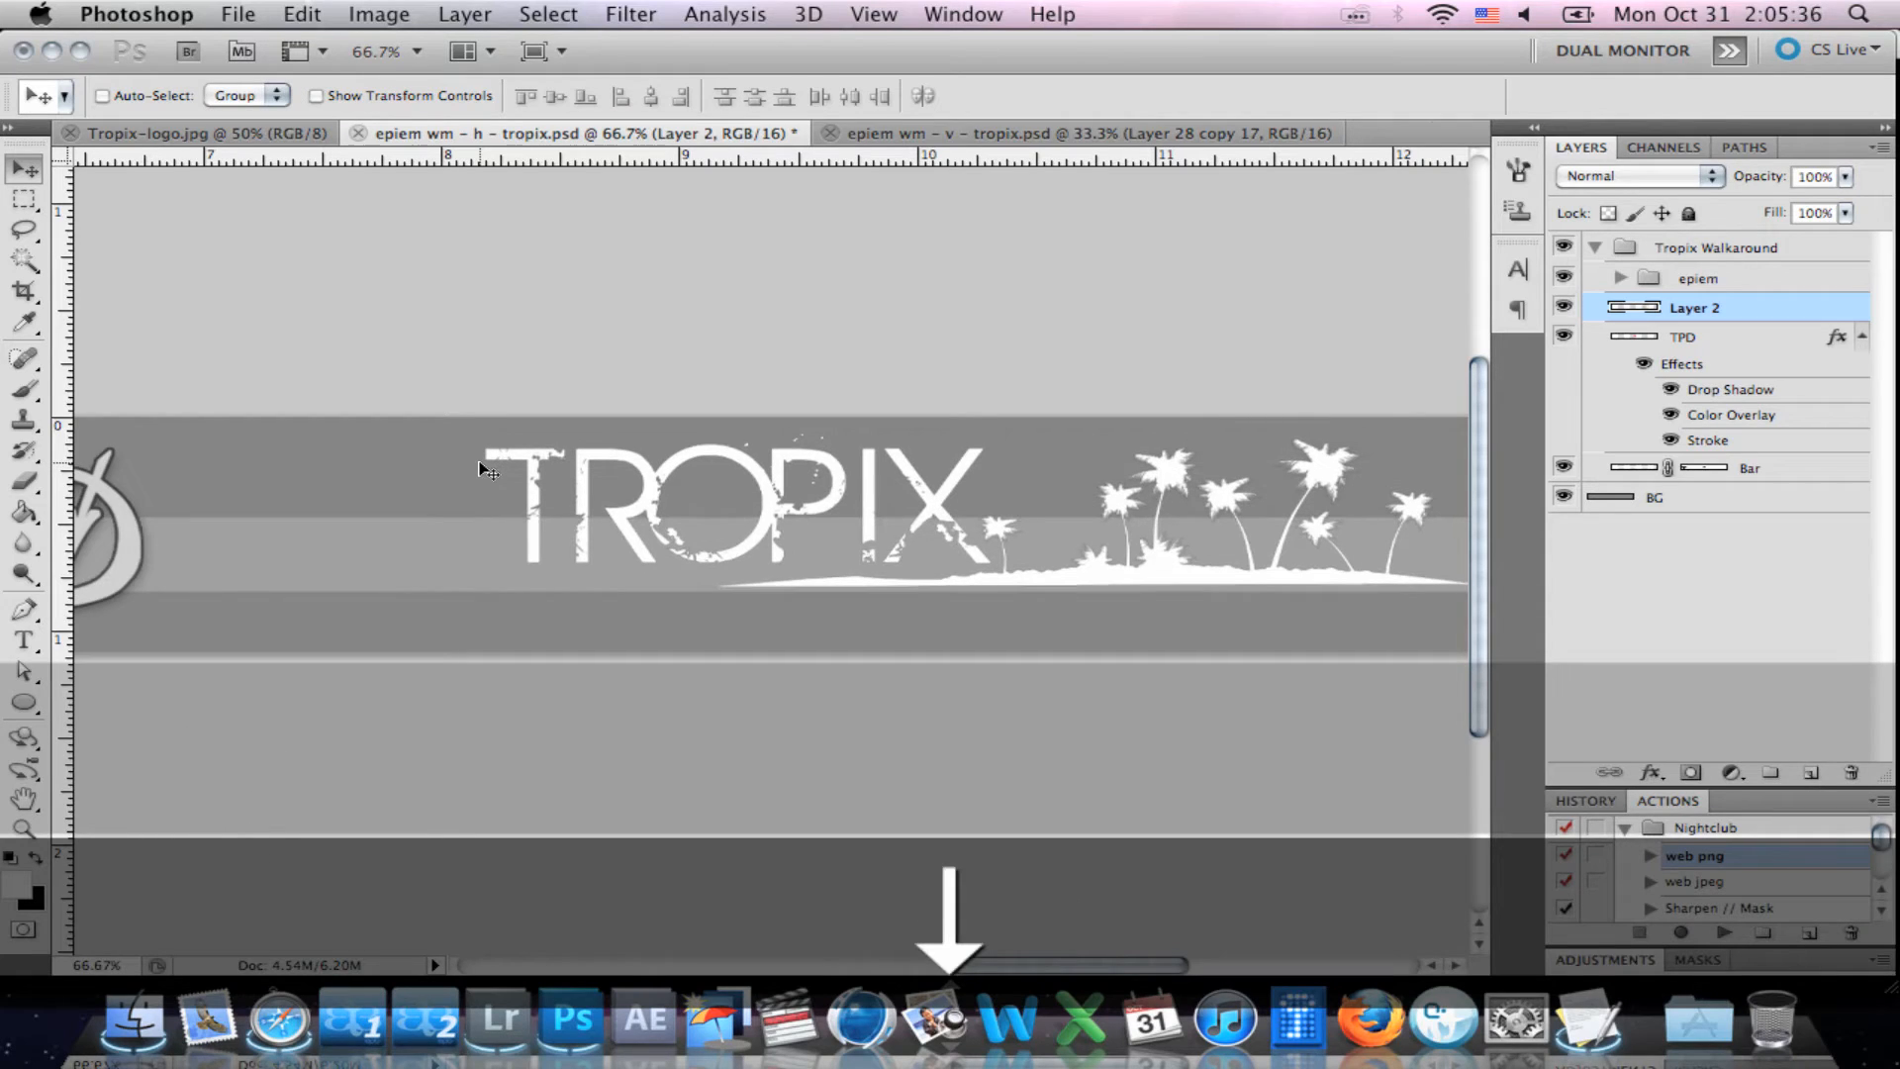
scroll(486, 469, right, 6)
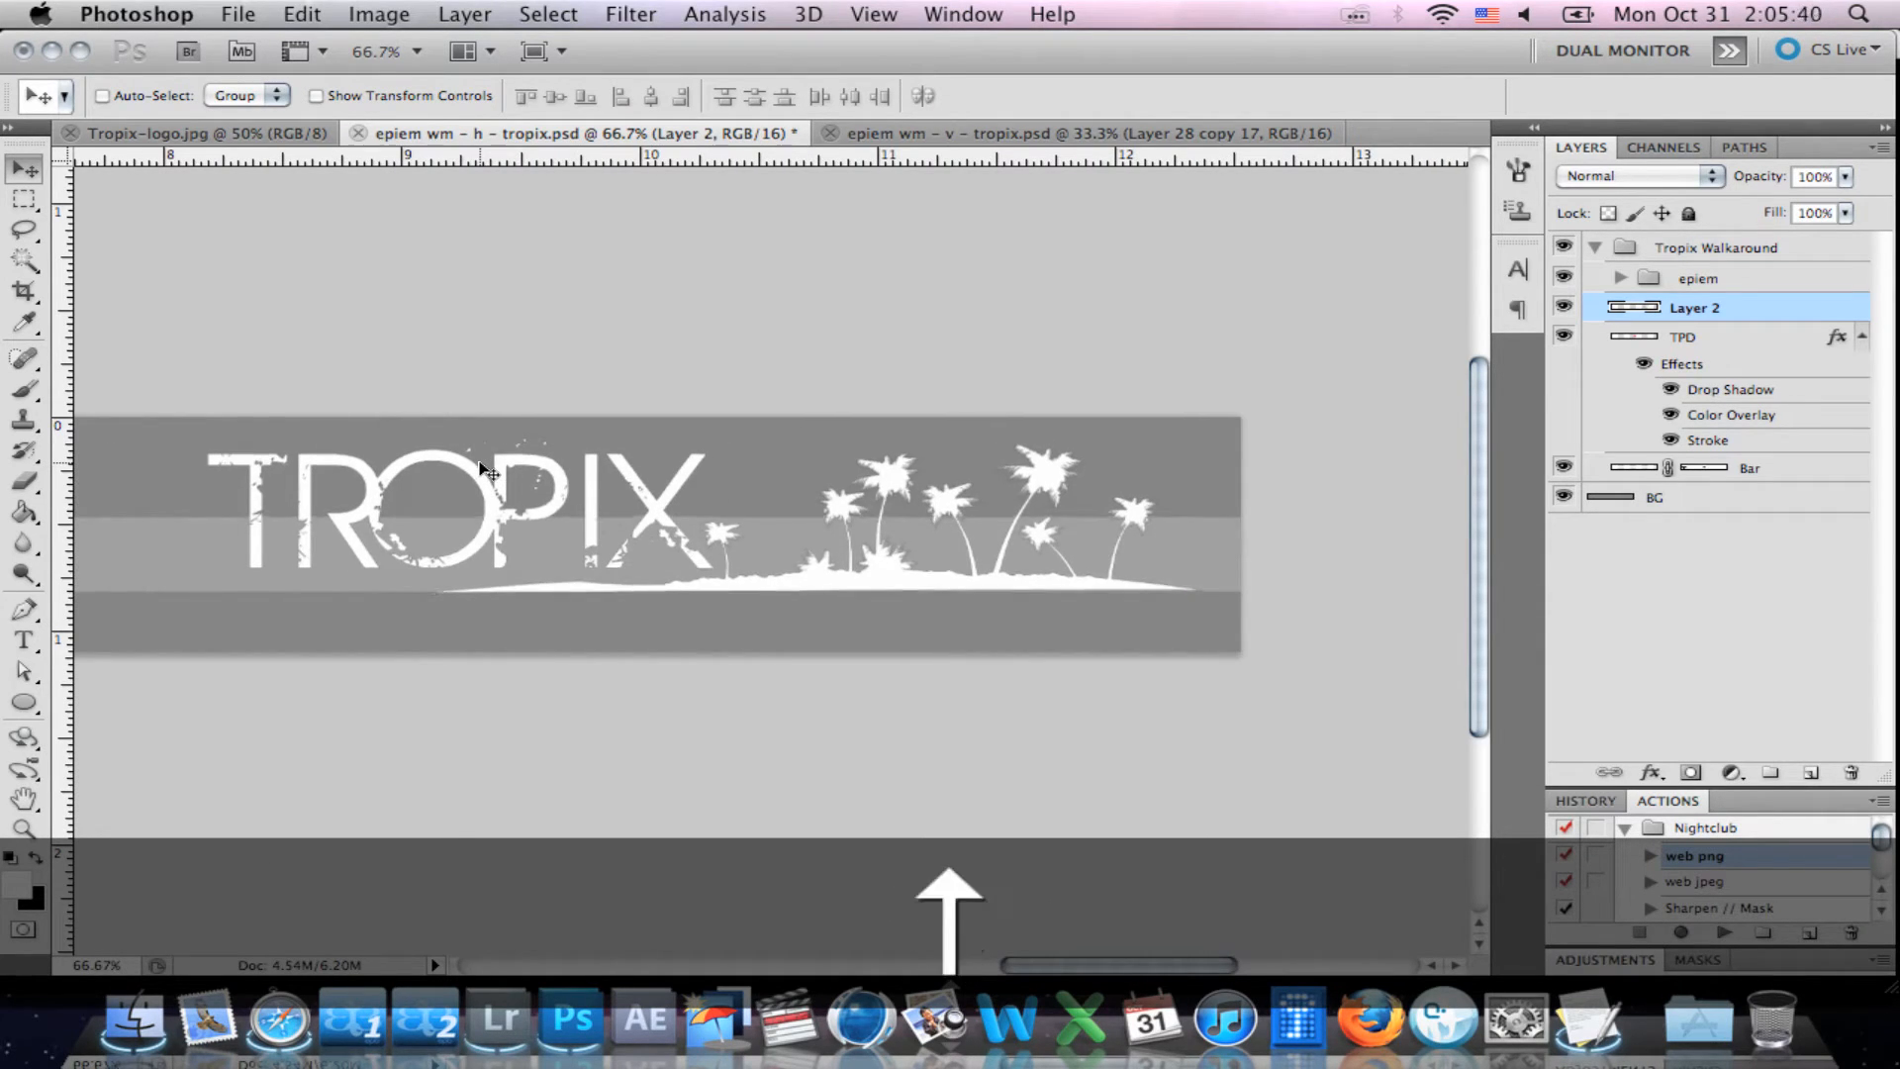
key(shift+Left)
Scale the Tropix logo proportionally to about 85.74%, keeping its lower right corner in place.
key(z)
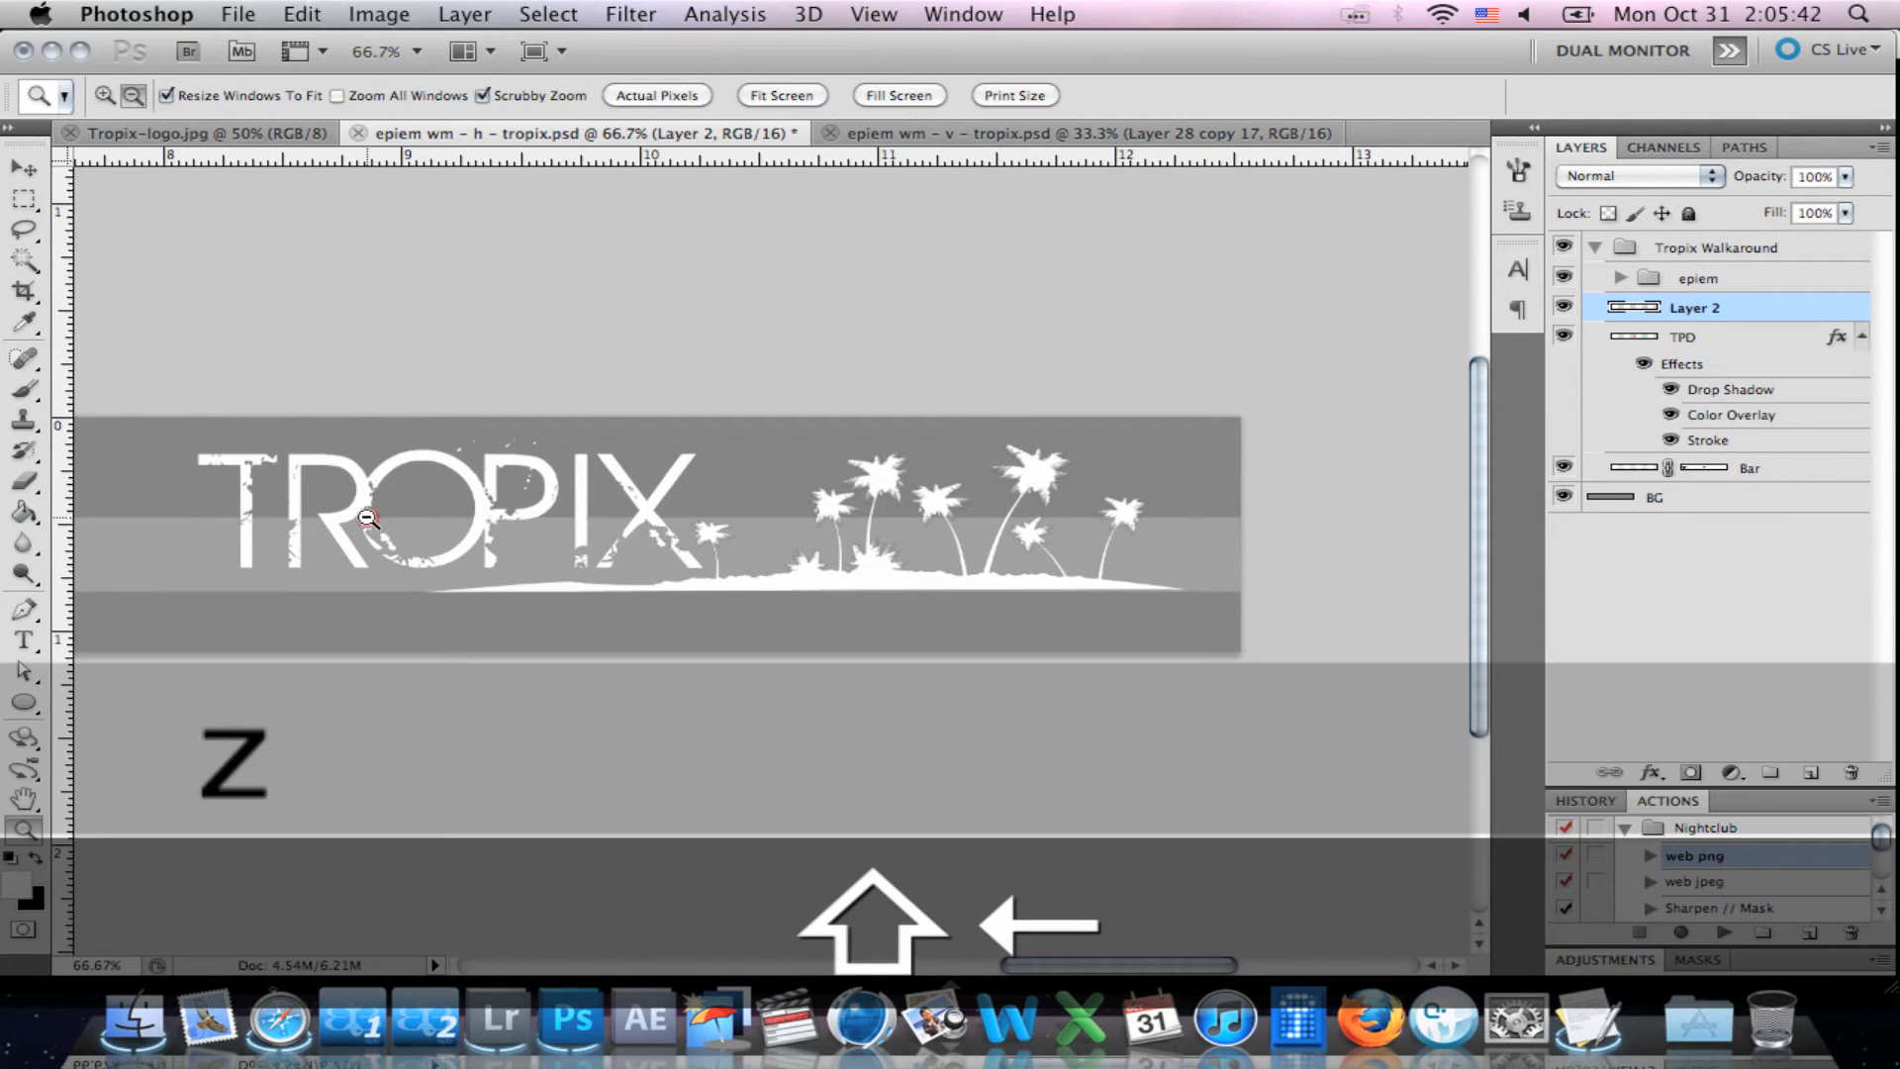
alt+click(365, 513)
alt+click(367, 517)
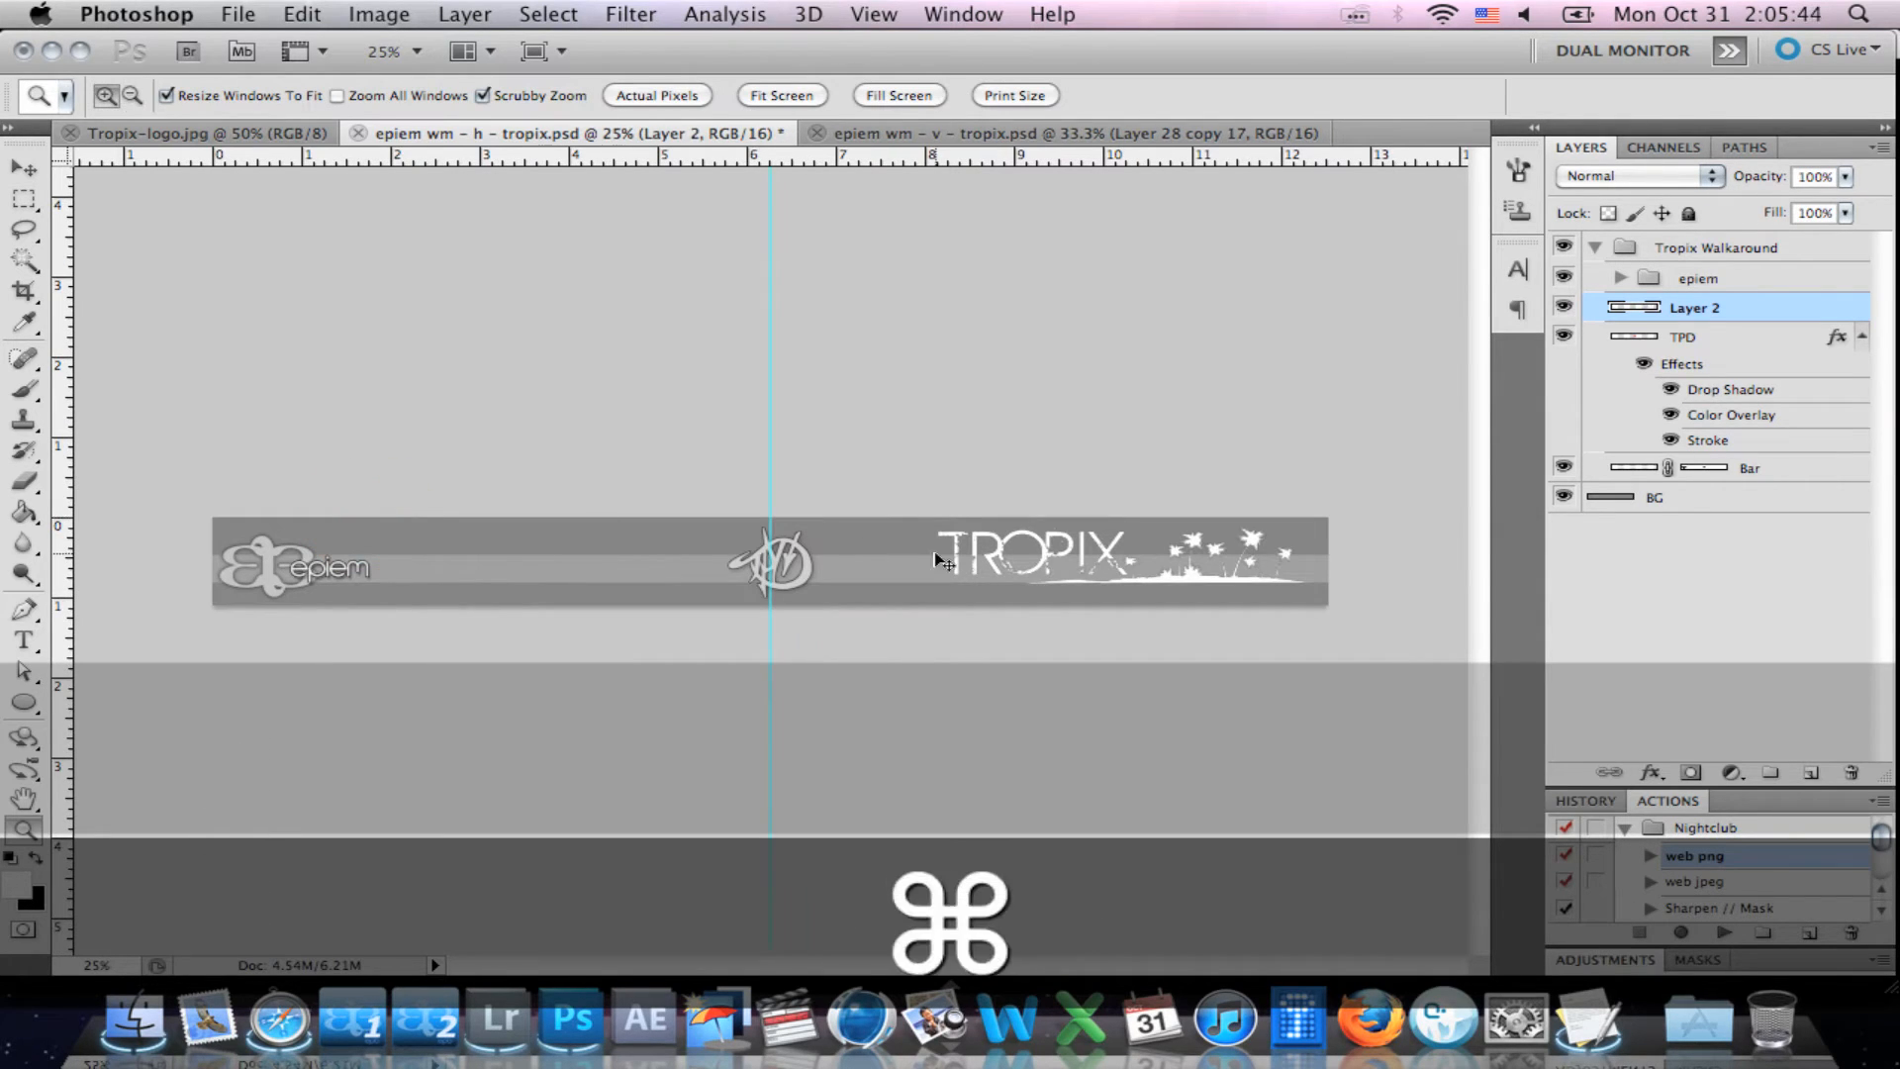
key(super+t)
click(494, 95)
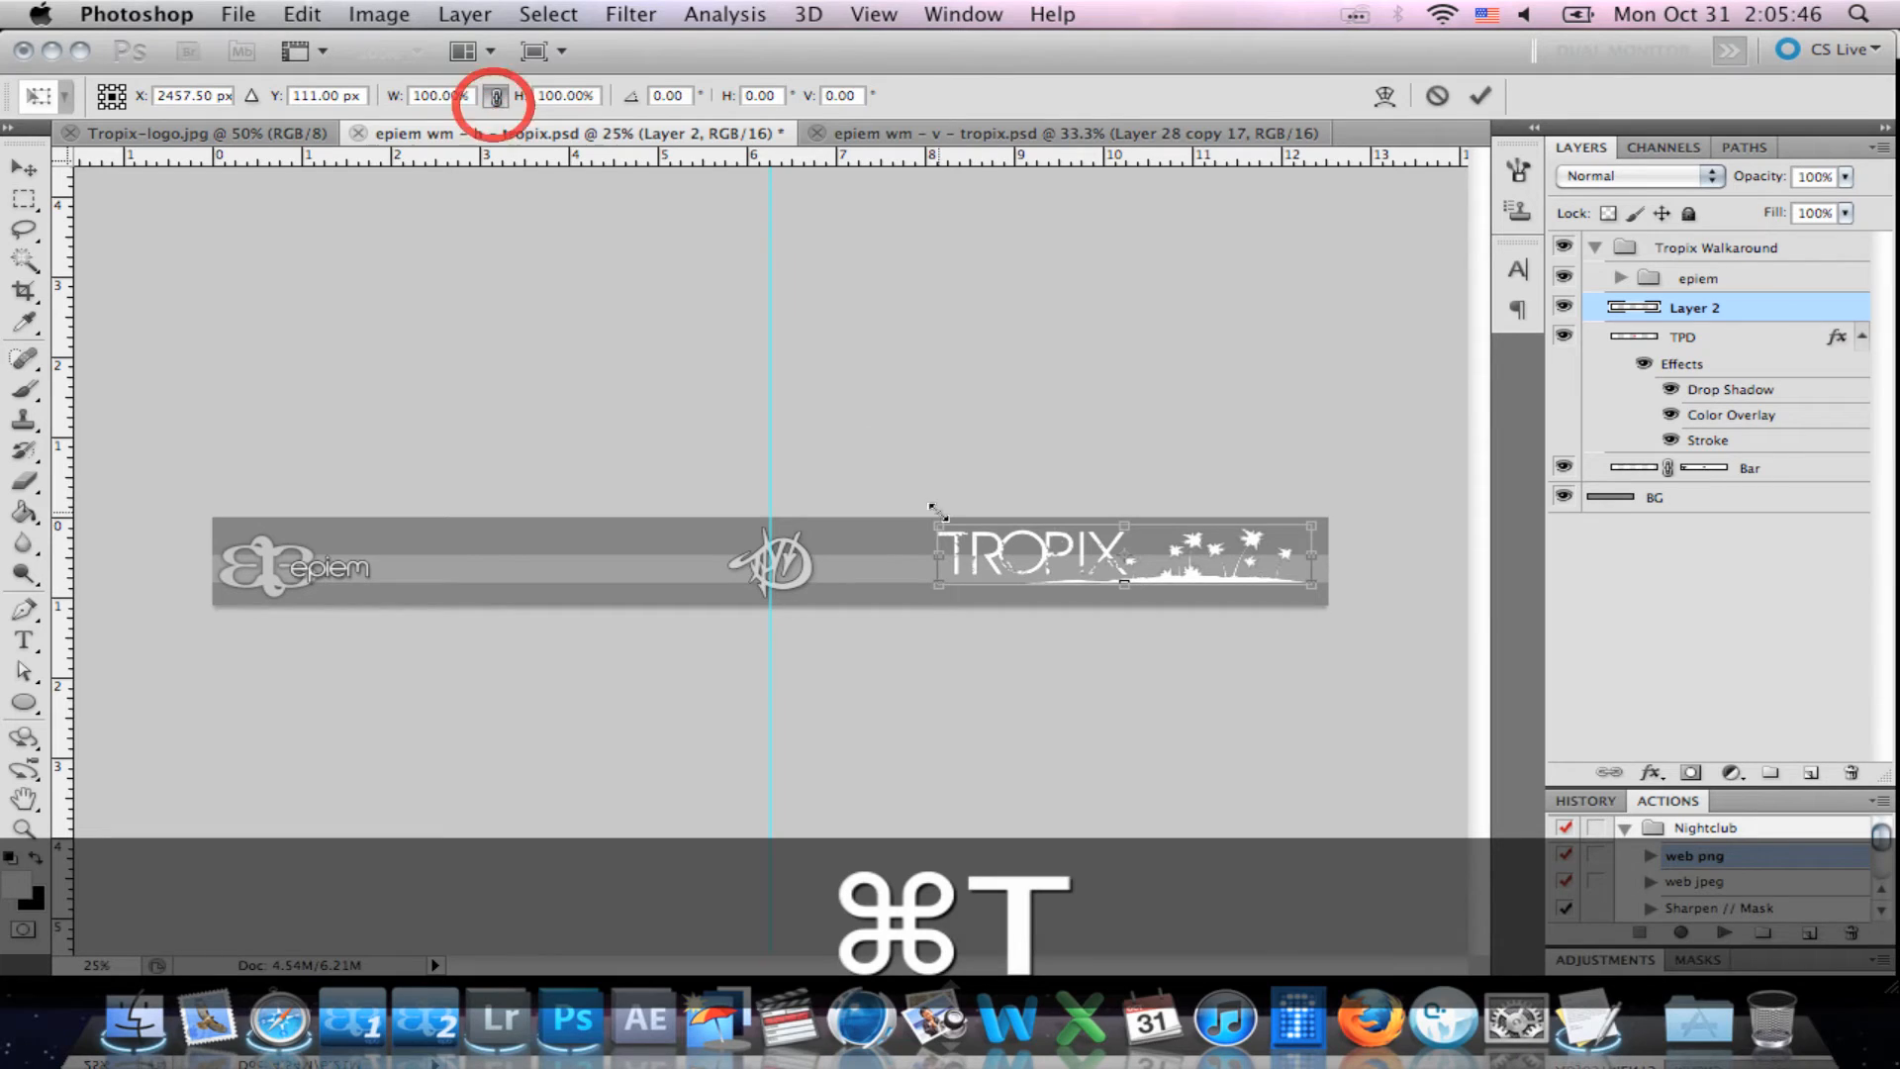
drag(936, 524, 987, 555)
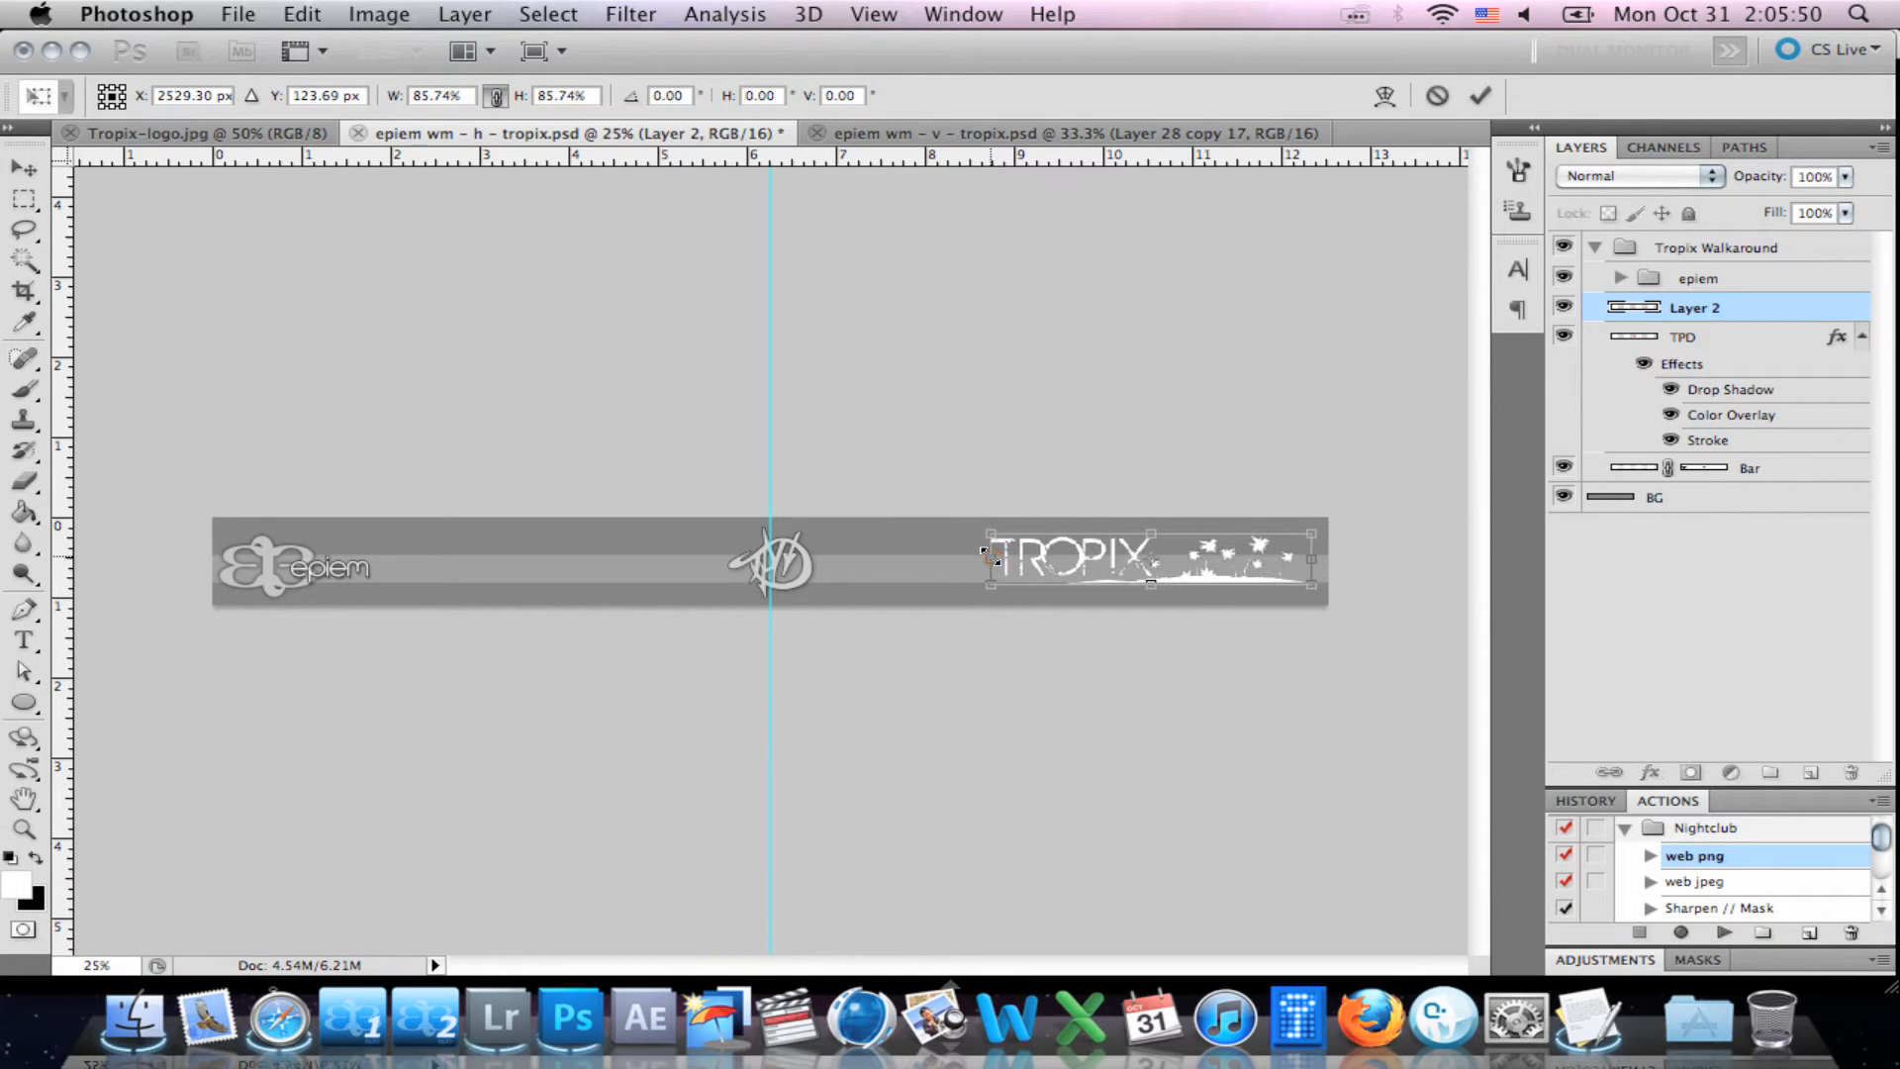
key(Return)
Nudge the reduced Tropix logo up a few pixels to align its base with the light stripe's lower edge.
key(z)
click(1238, 574)
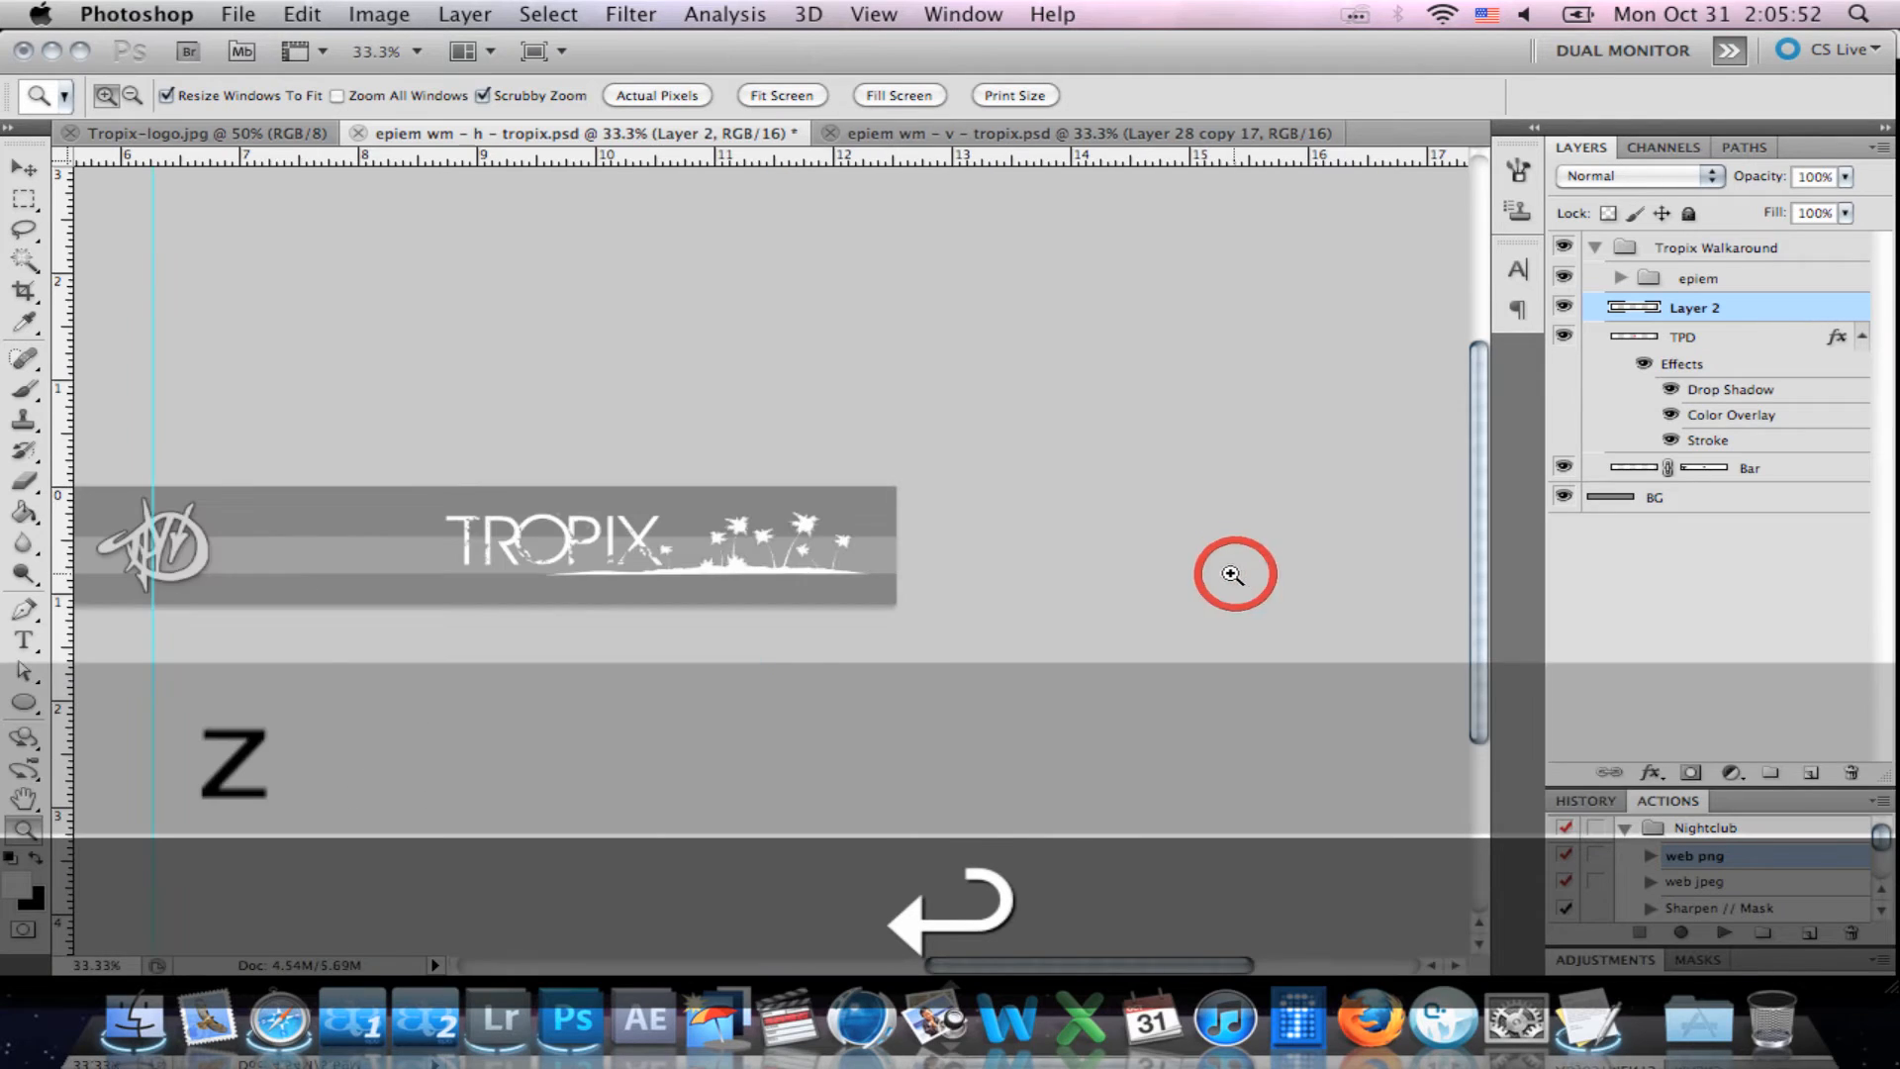
click(693, 555)
click(643, 549)
click(608, 541)
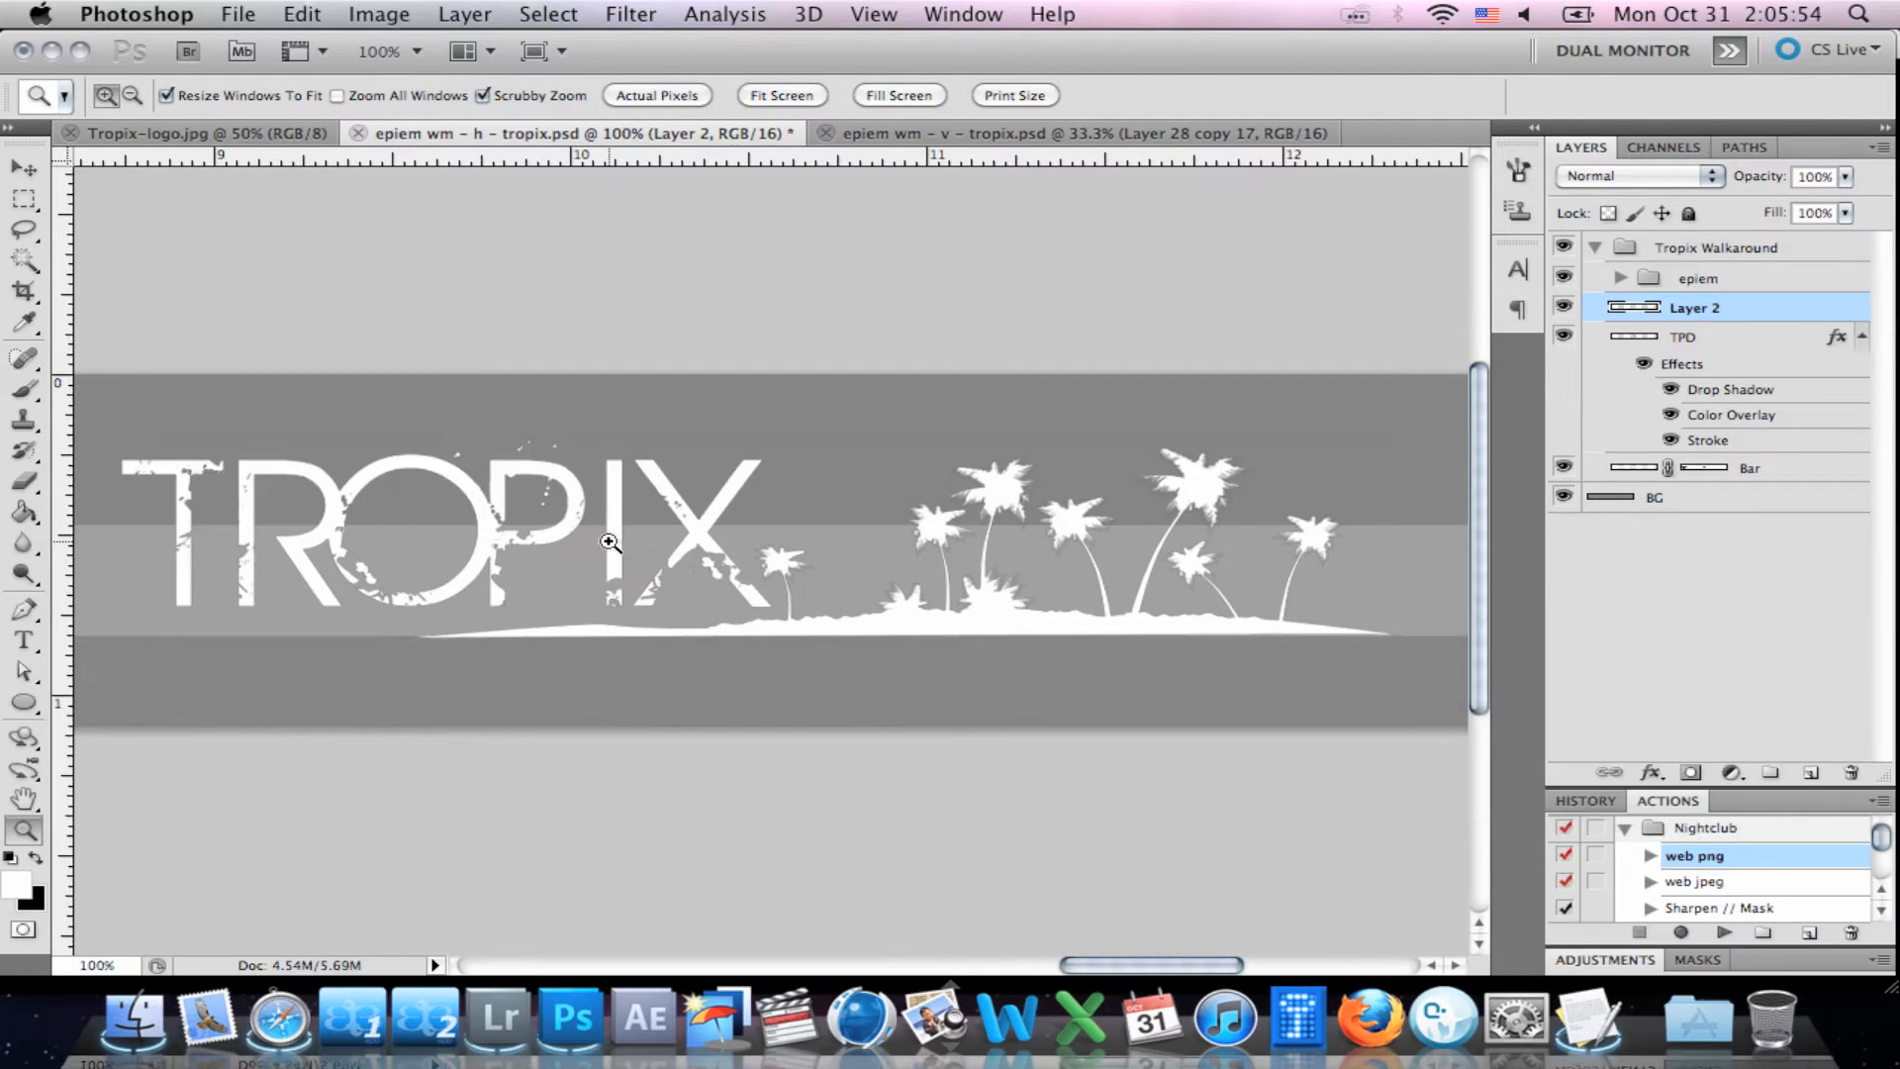
key(v)
key(Up)
key(Up)
key(Up)
Add a Drop Shadow with default settings to the Tropix logo on Layer 2.
key(z)
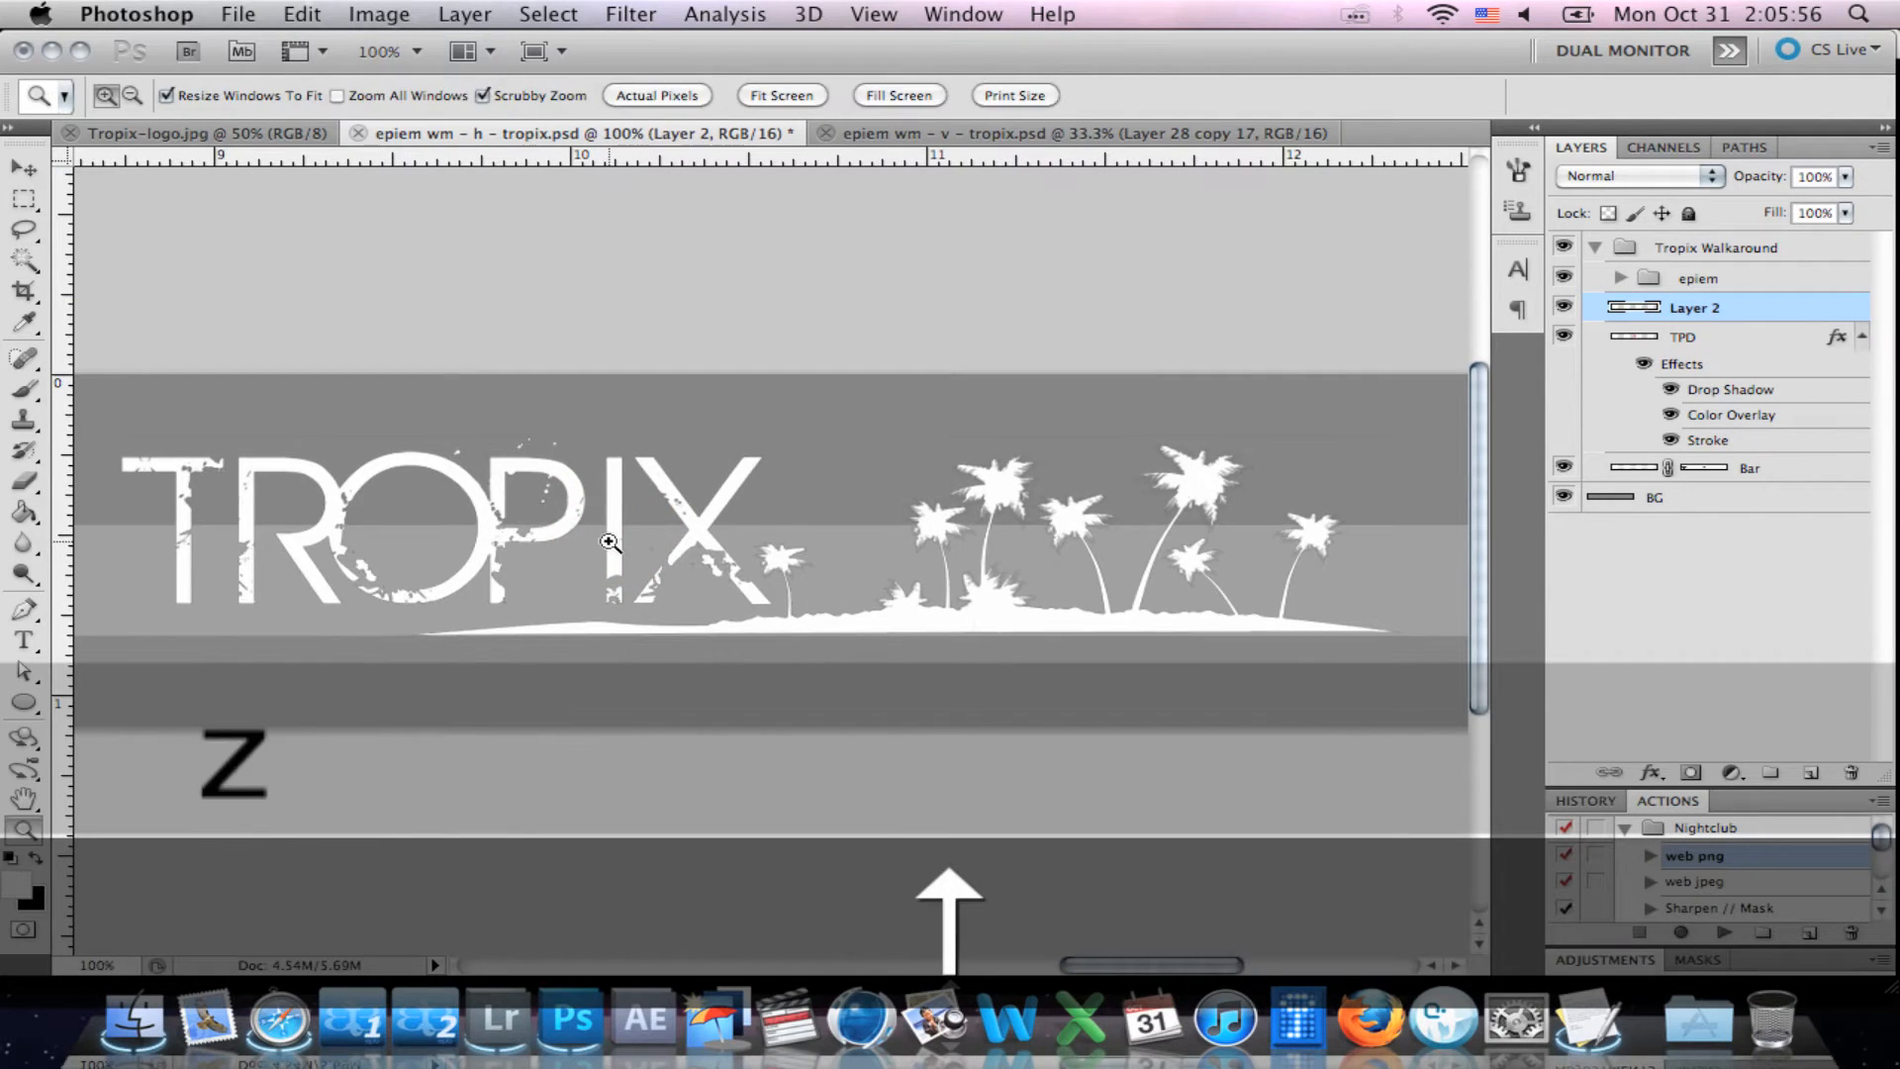
alt+click(609, 543)
alt+click(611, 542)
alt+click(500, 550)
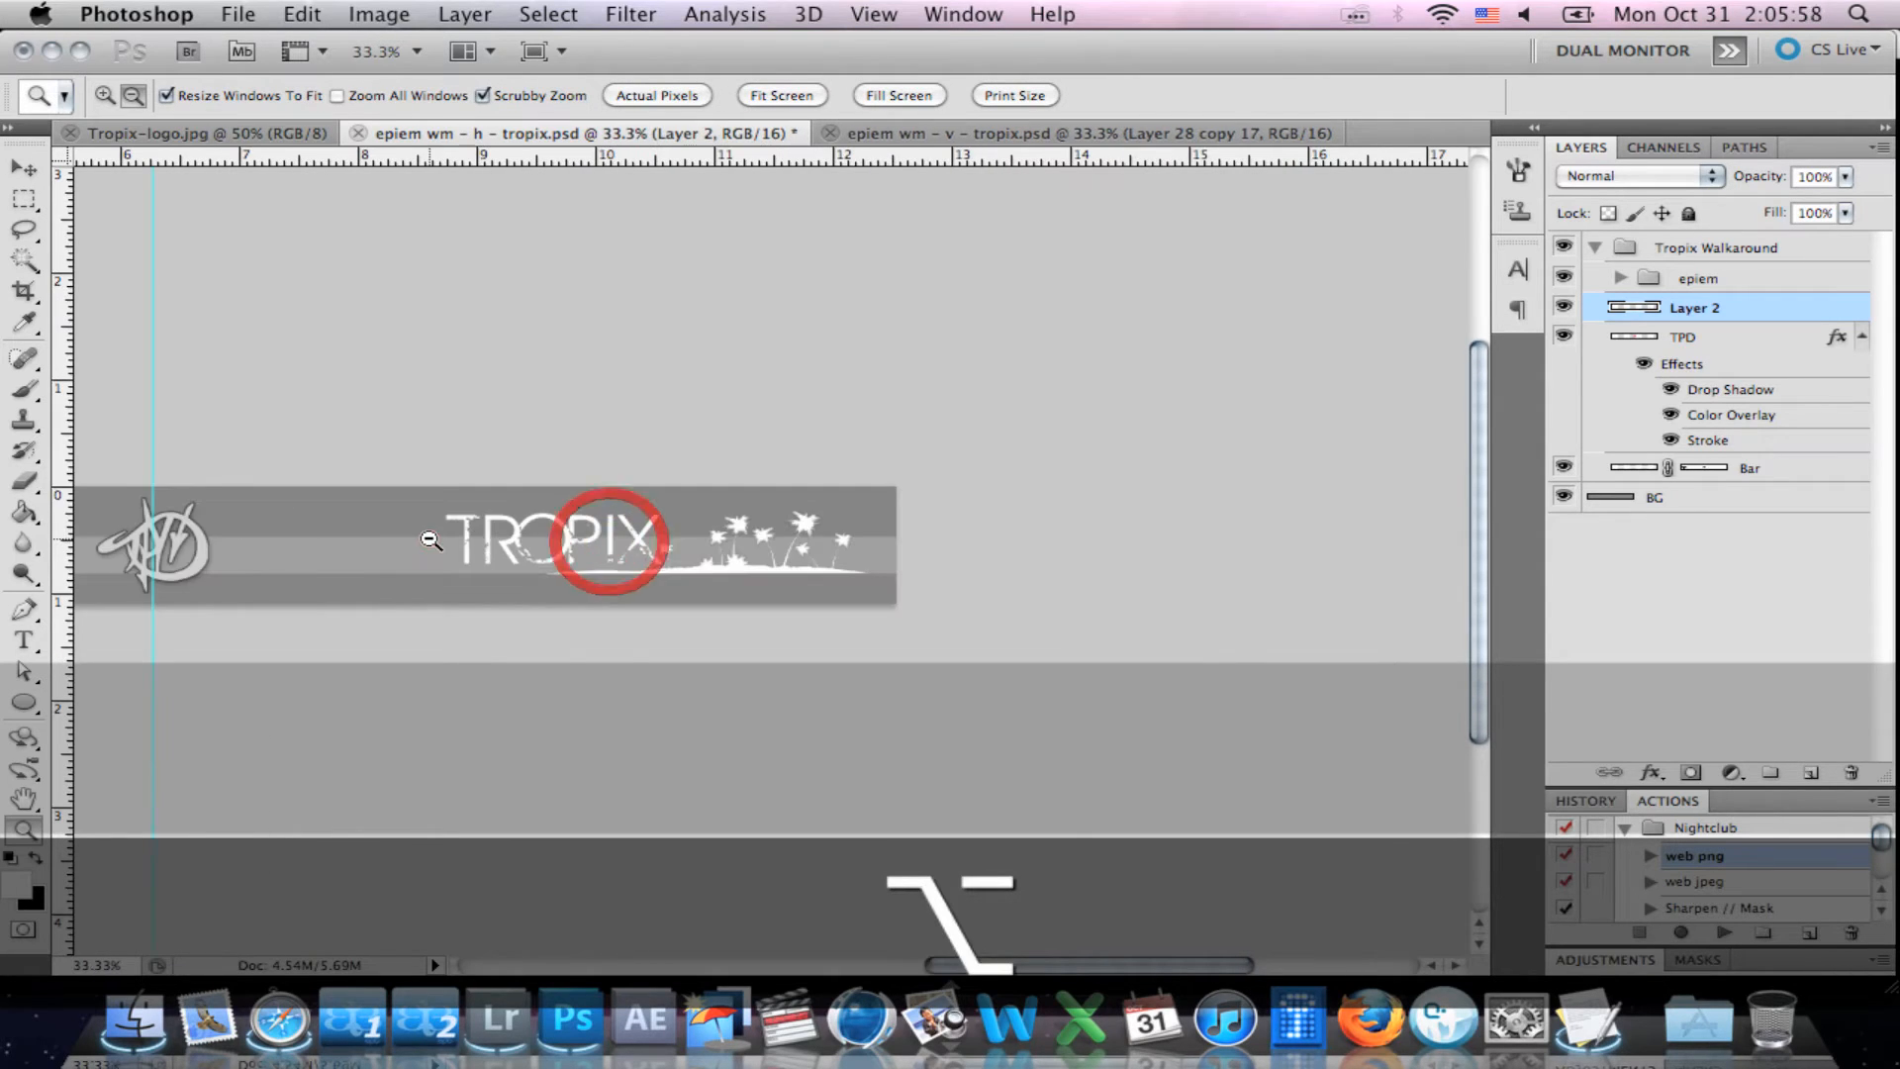
alt+click(428, 535)
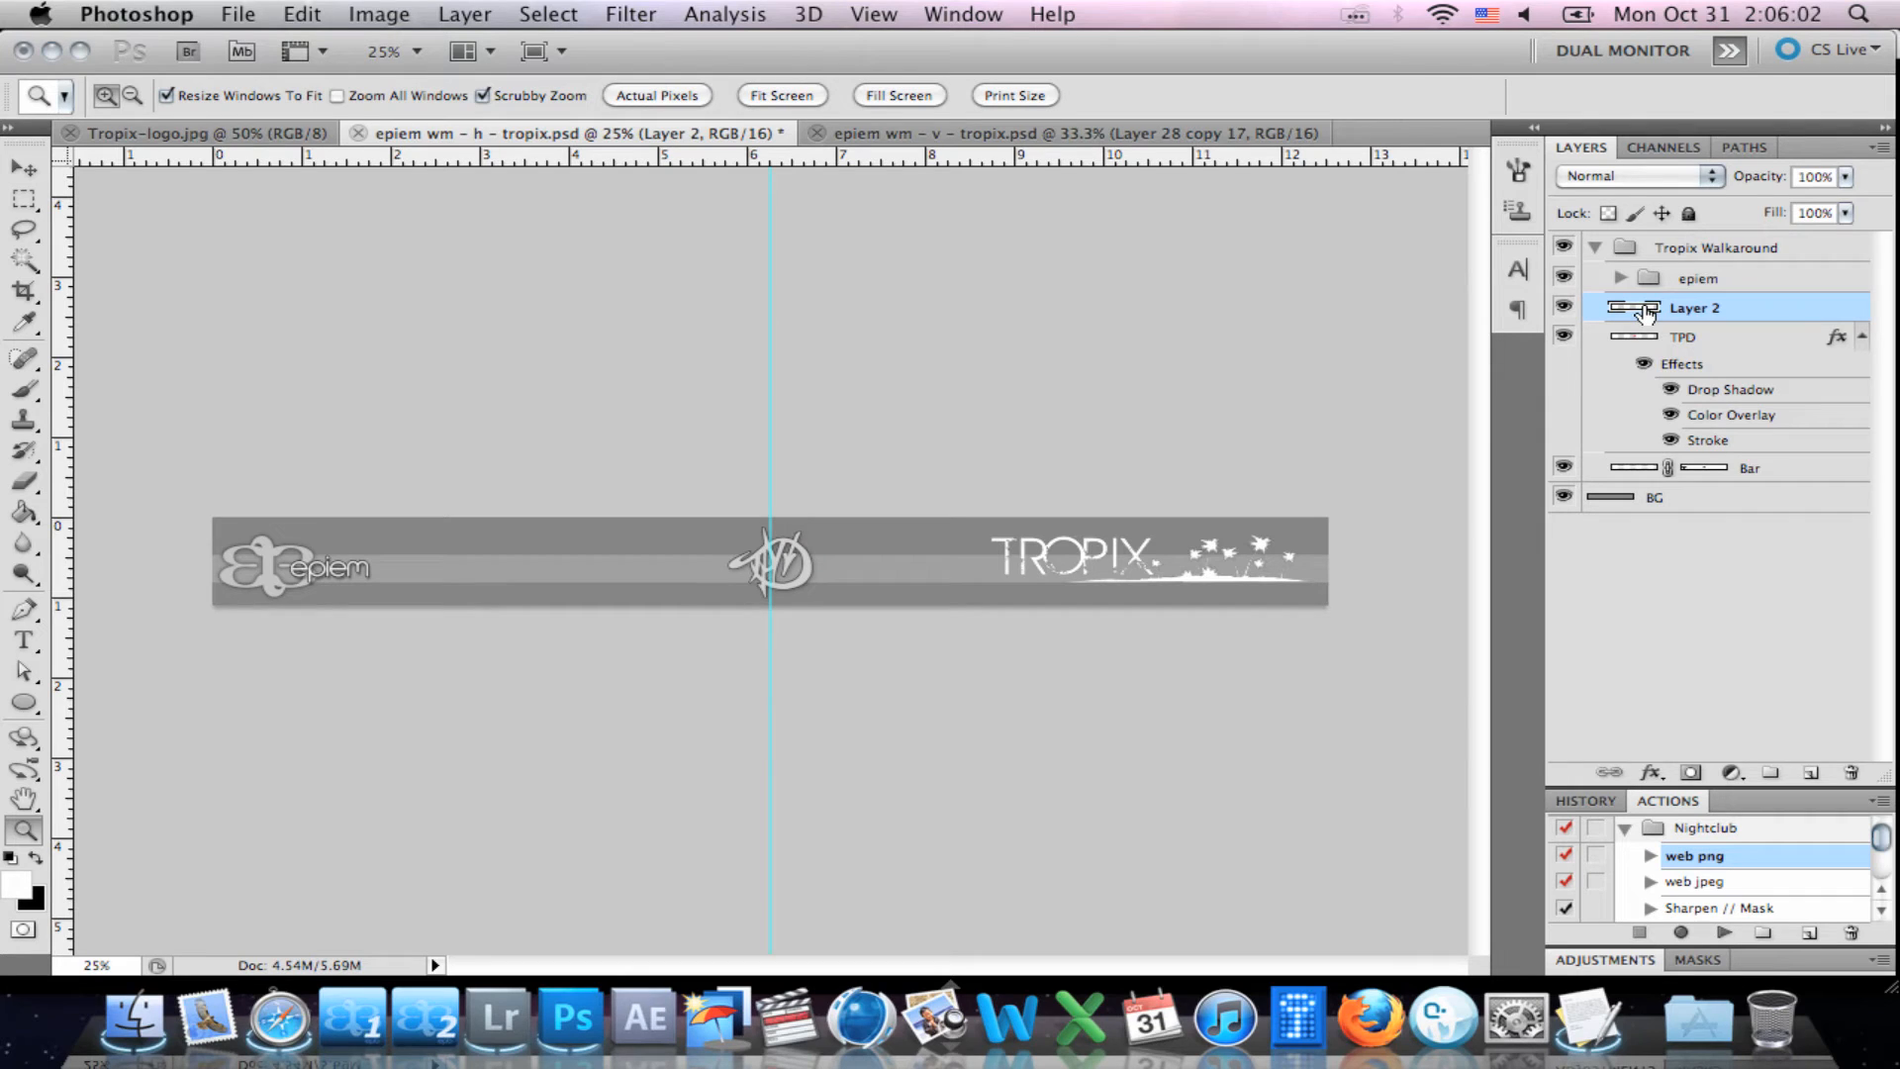
double_click(1796, 307)
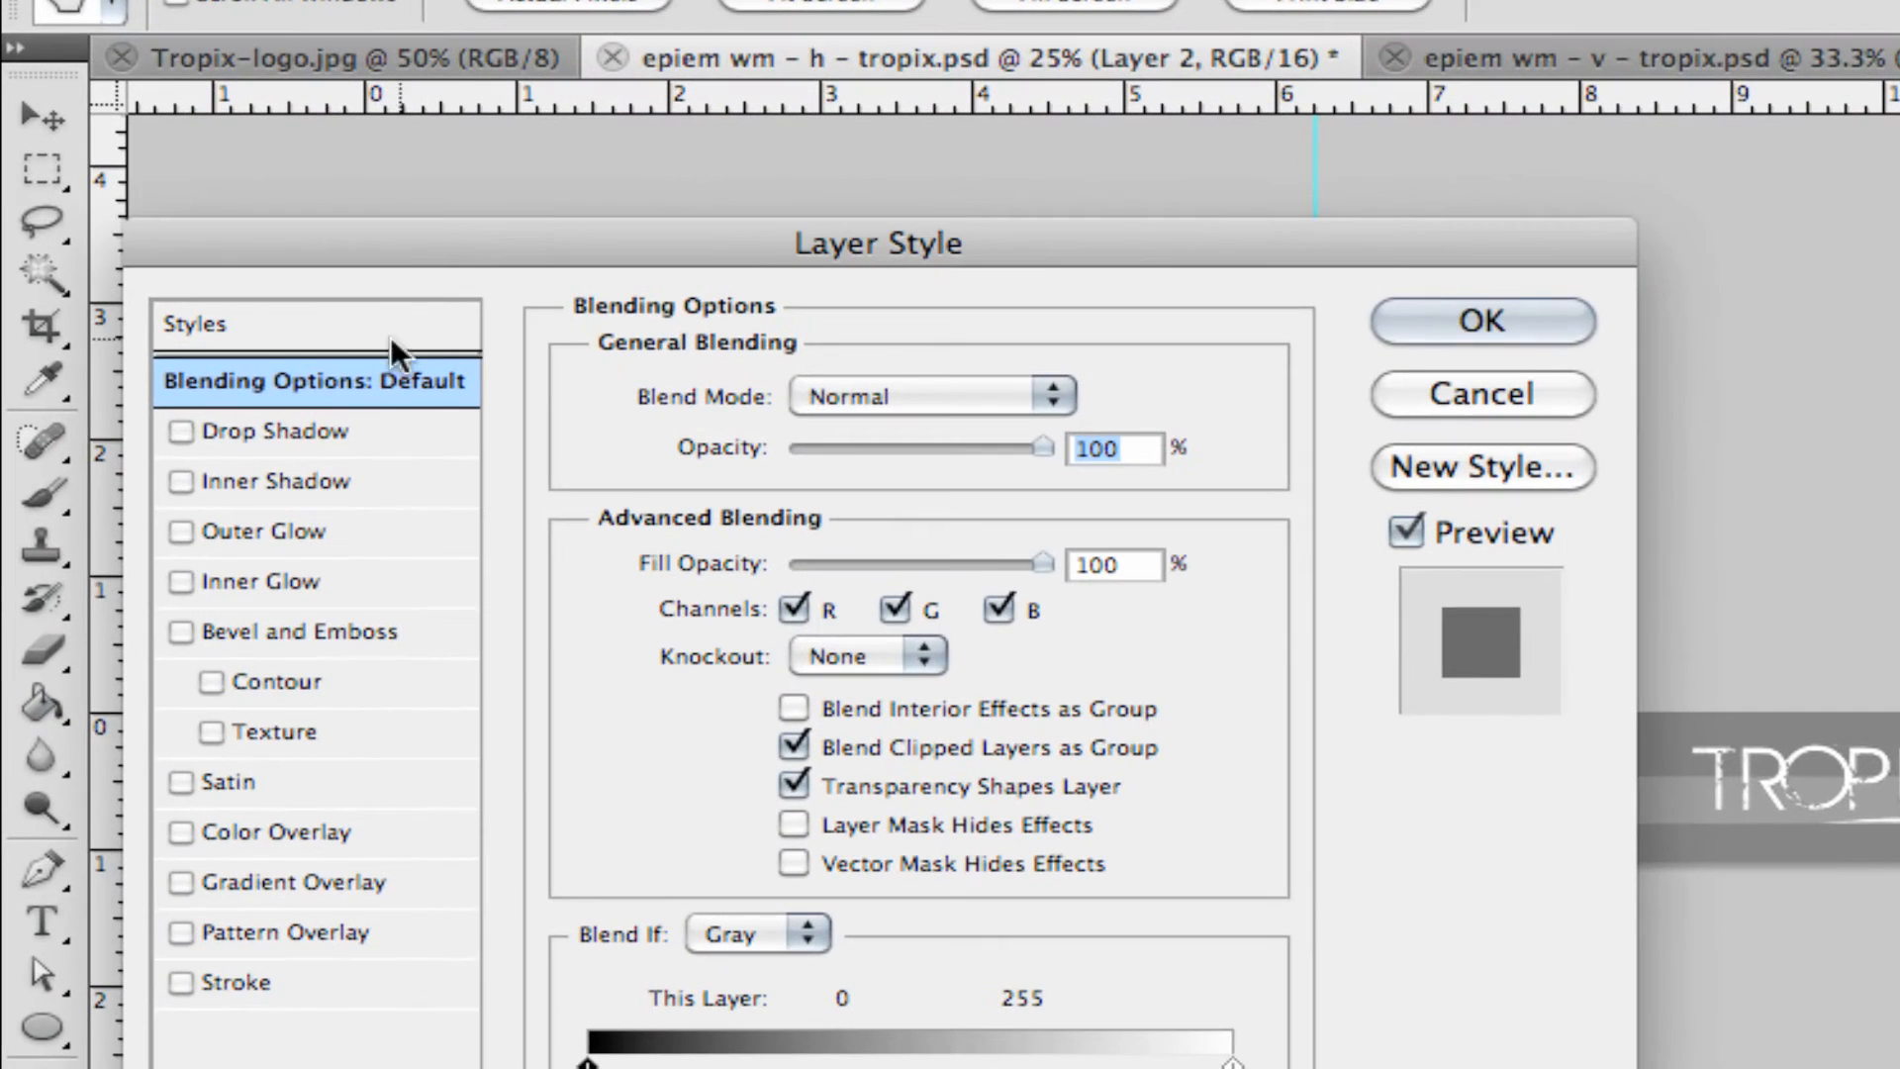
click(182, 430)
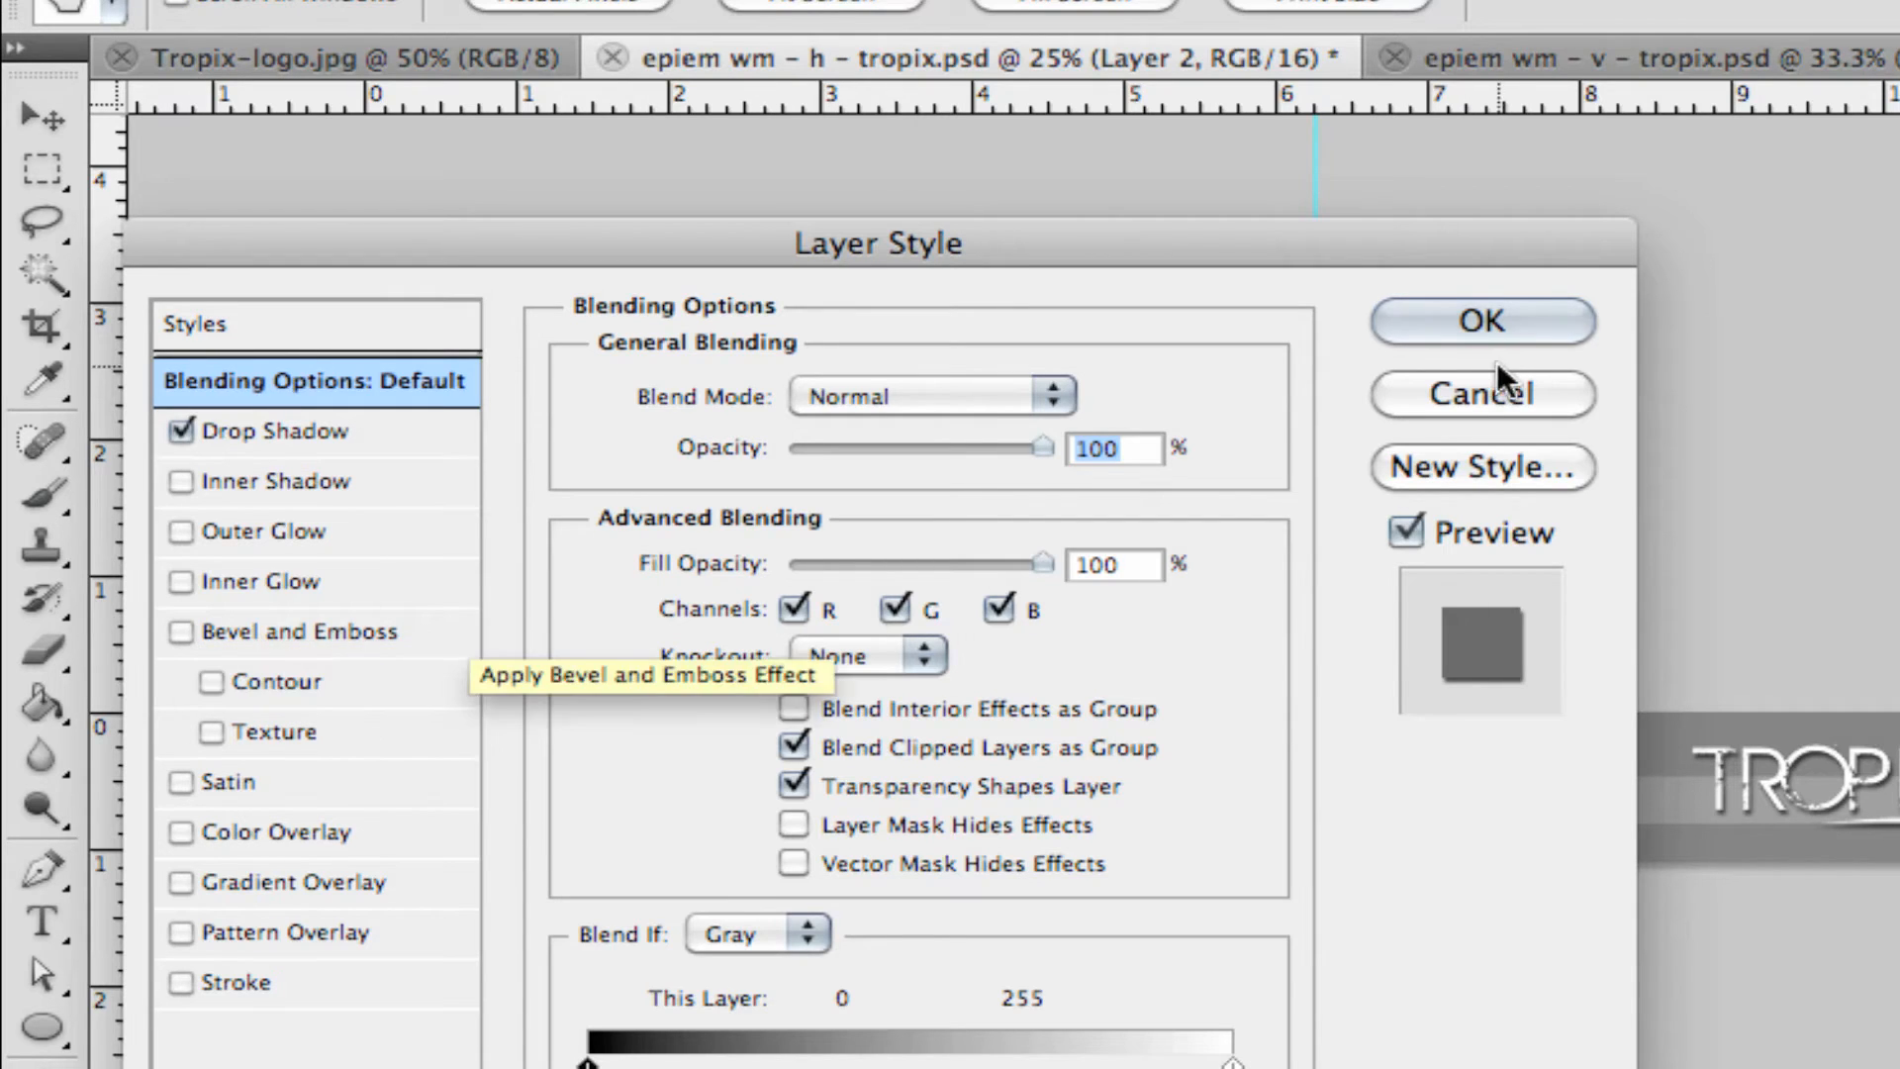
click(1484, 326)
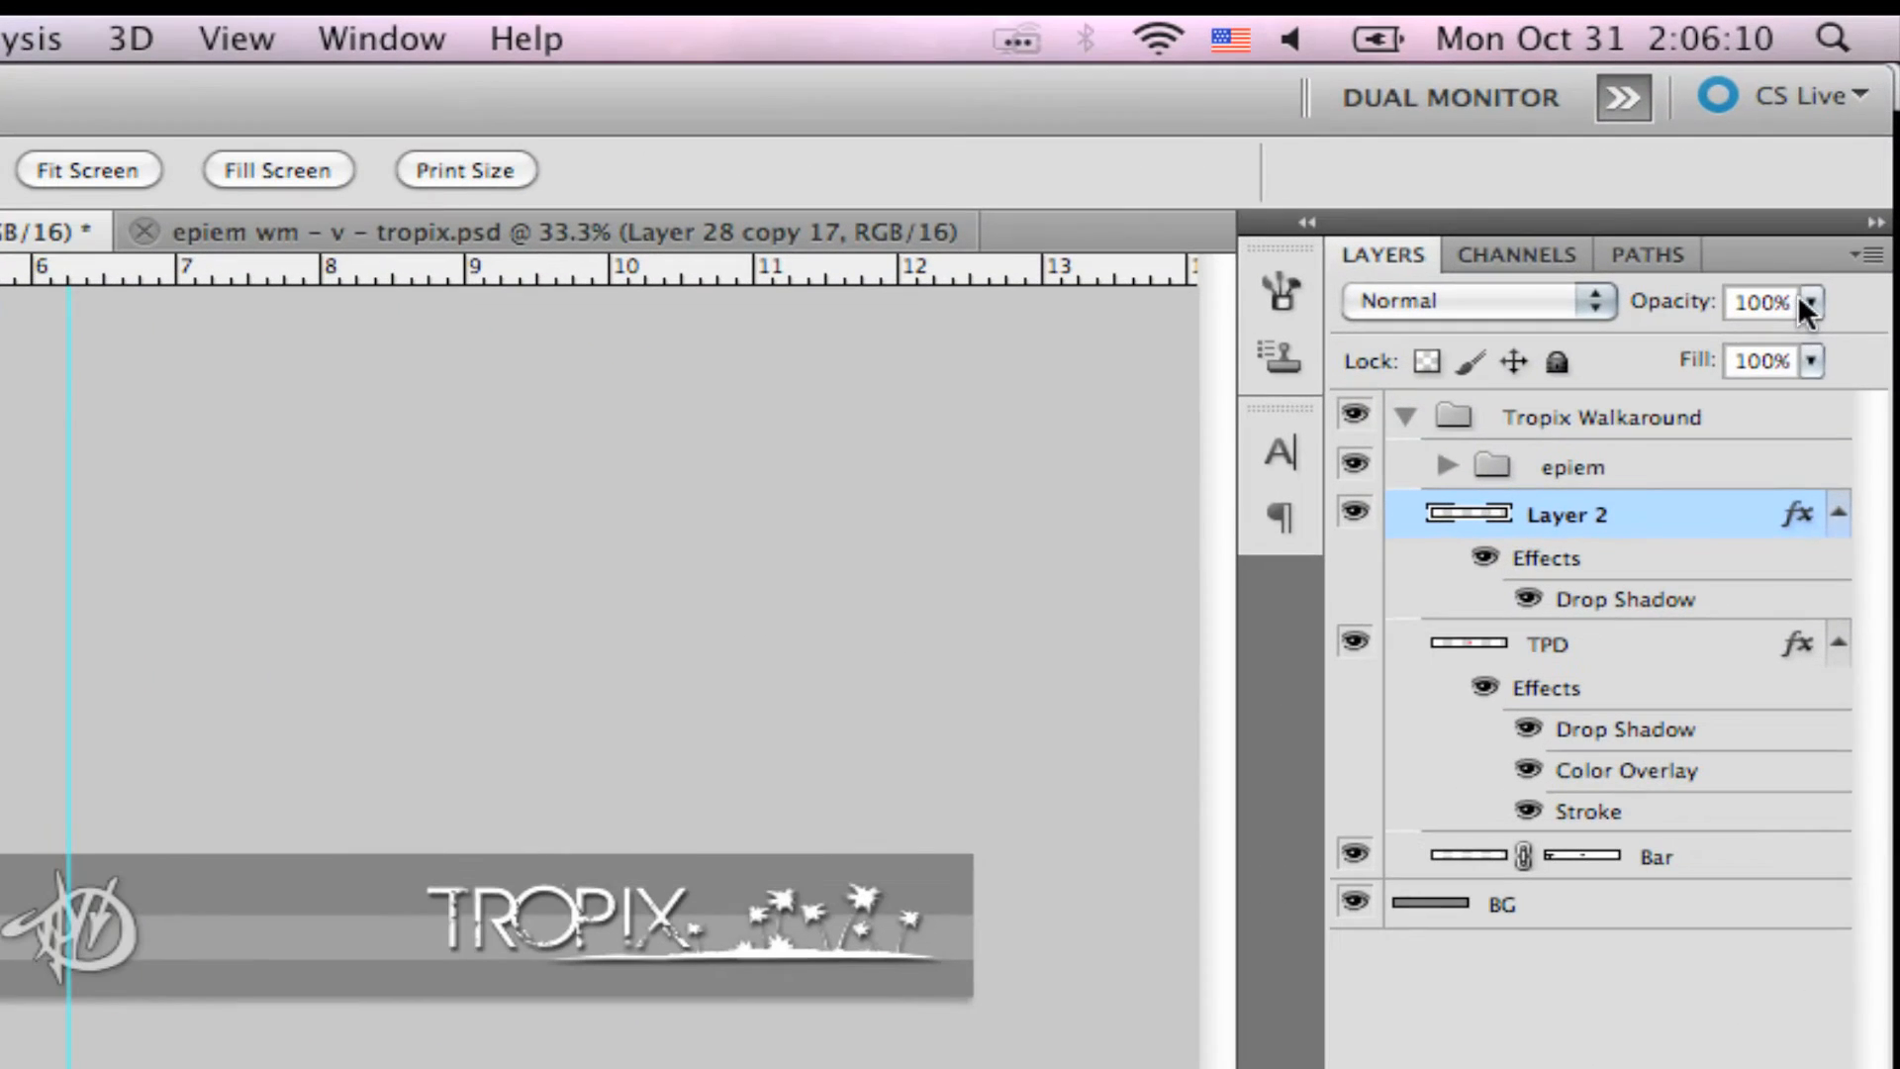
Set the opacity of the Tropix logo on Layer 2 to 80%.
click(1811, 302)
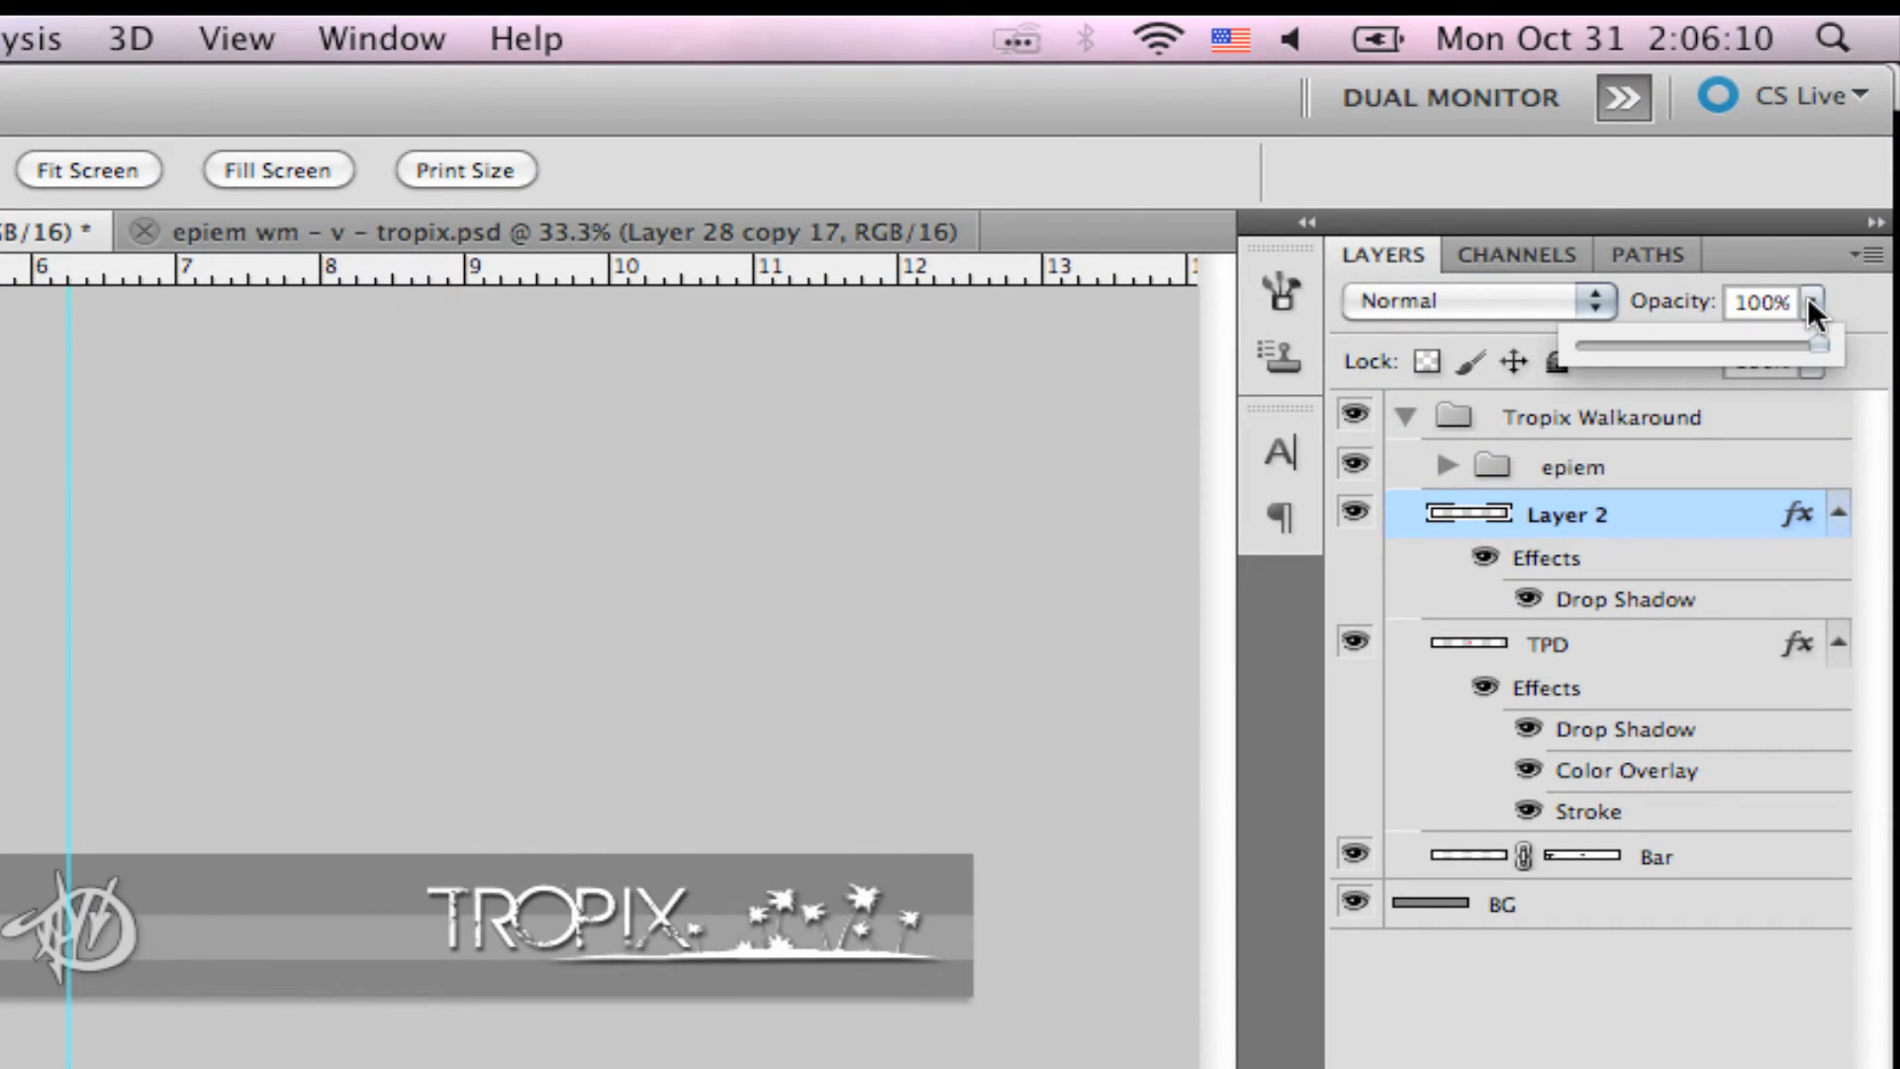
click(1749, 347)
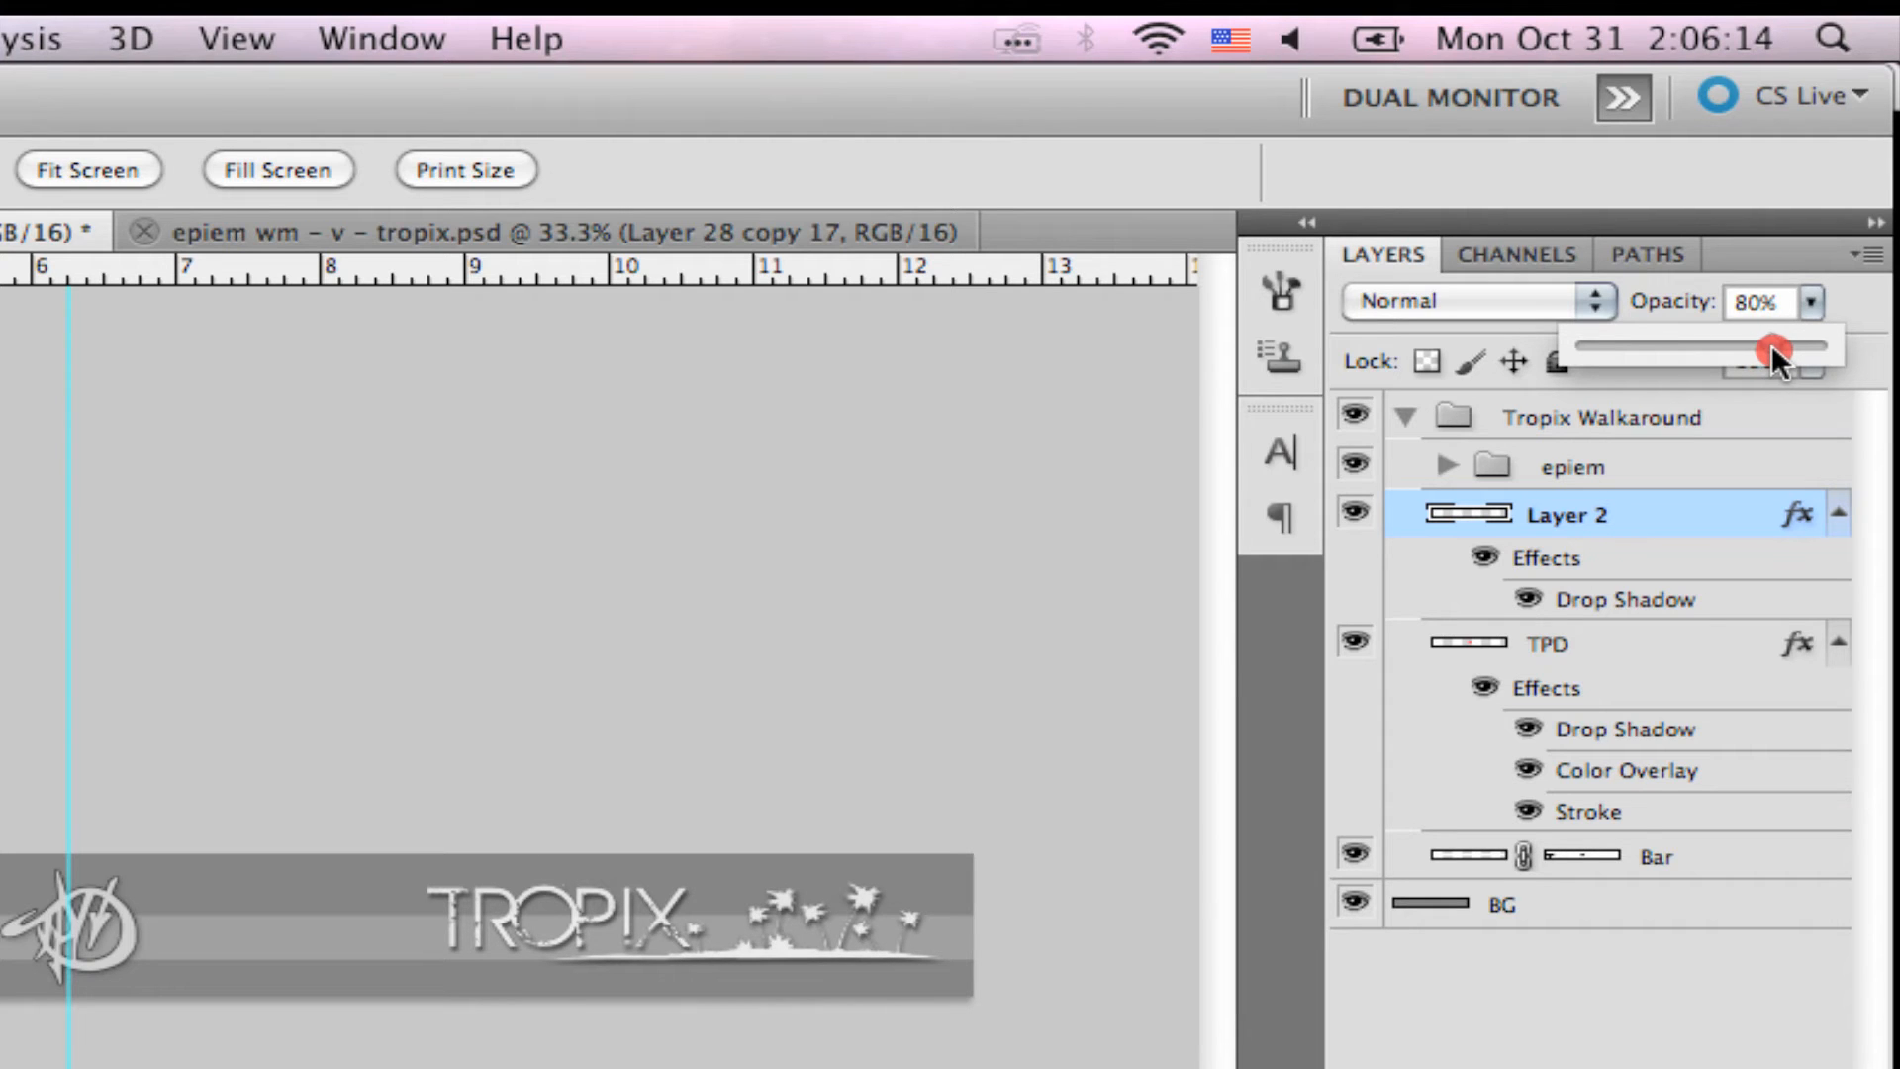
drag(1771, 348, 1768, 343)
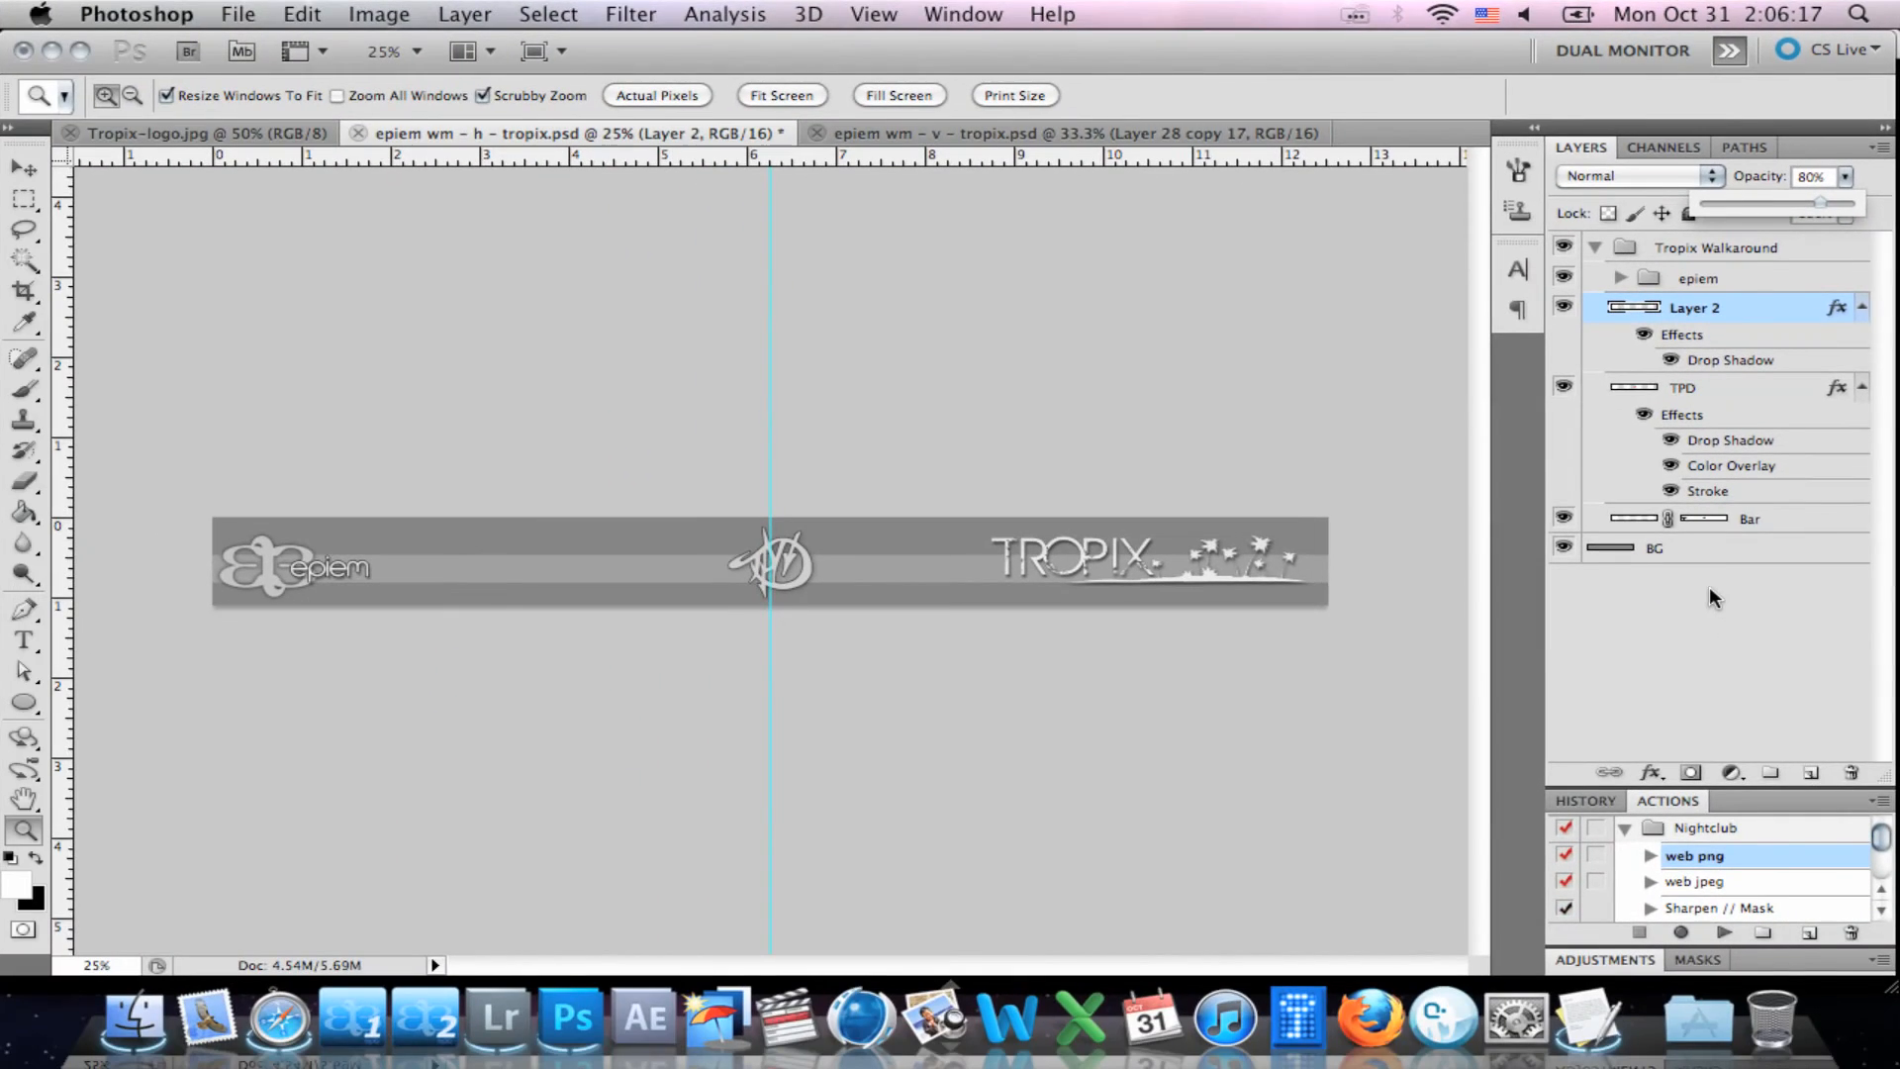
Move the TPD monogram left in large nudges until it sits just left of the centre guide.
click(1739, 390)
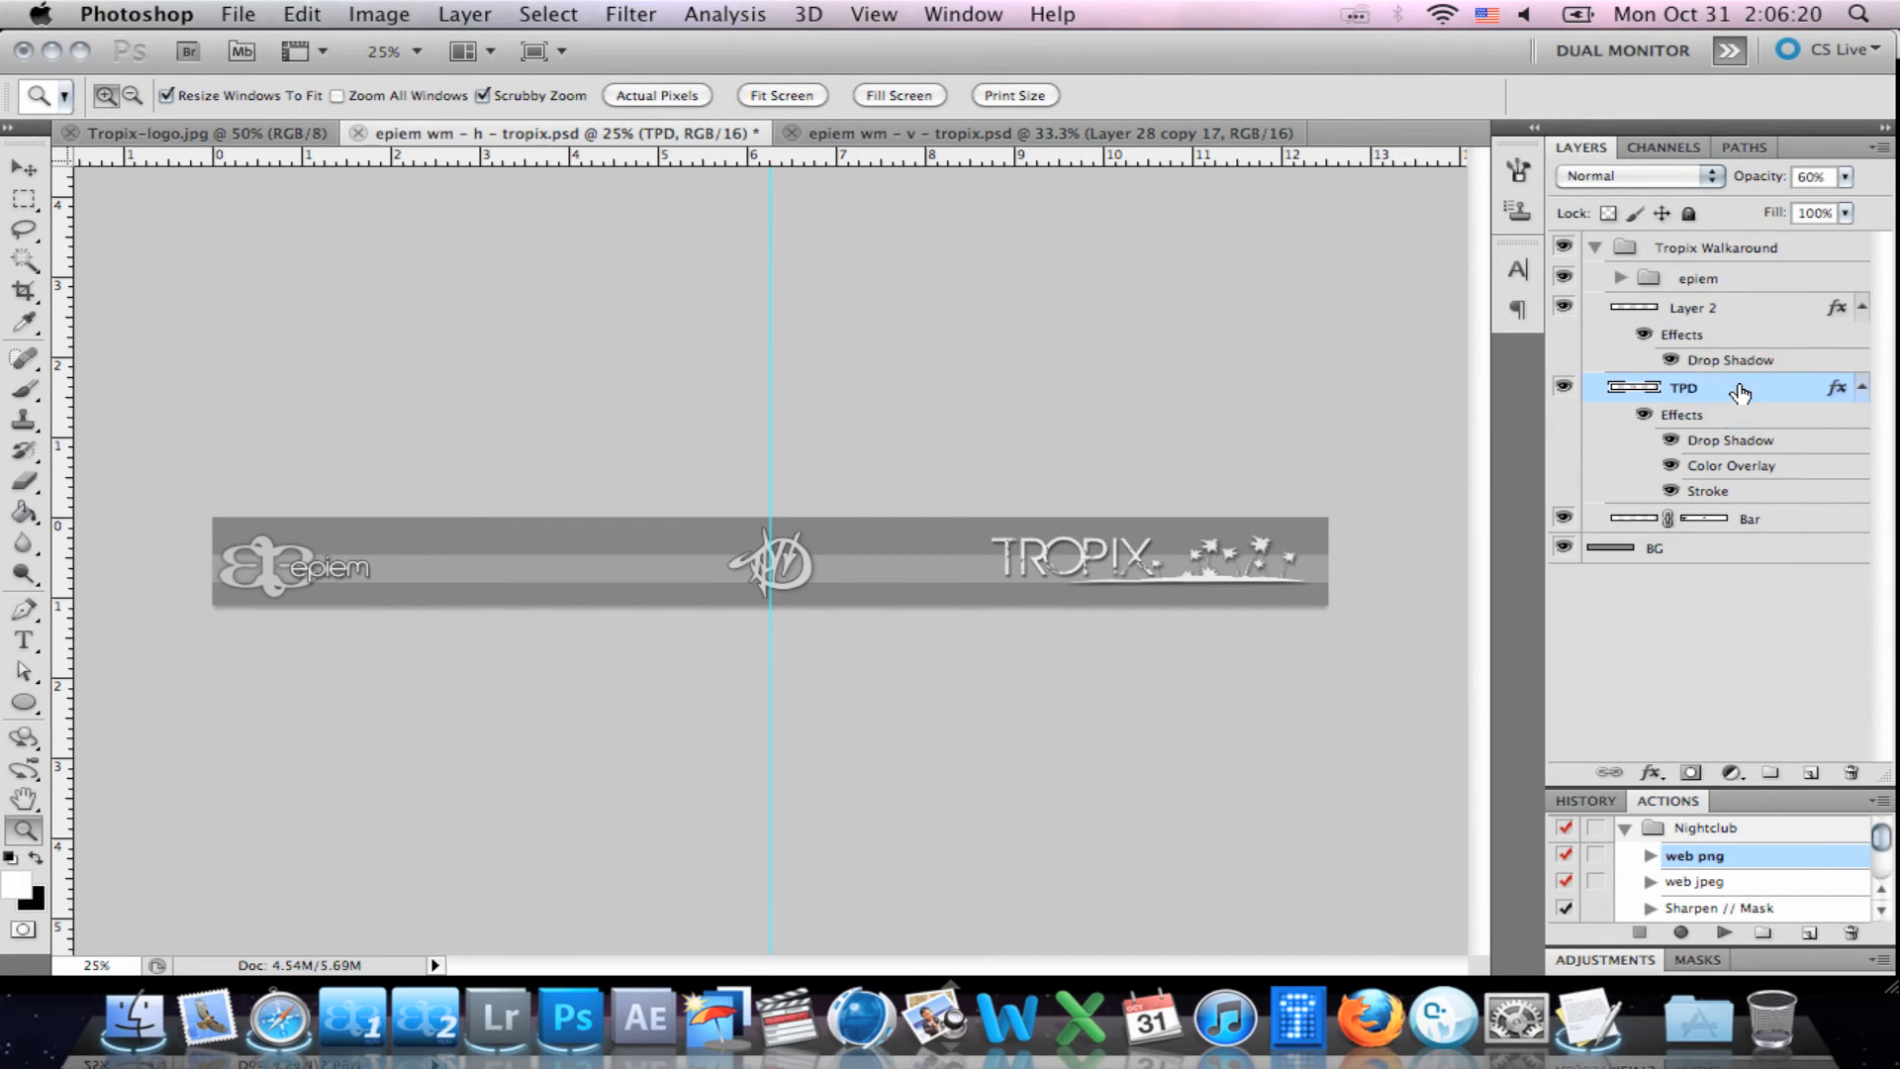
key(v)
key(shift+Left)
key(shift+Left)
key(shift+Left)
key(shift+Left)
key(shift+Left)
key(shift+Left)
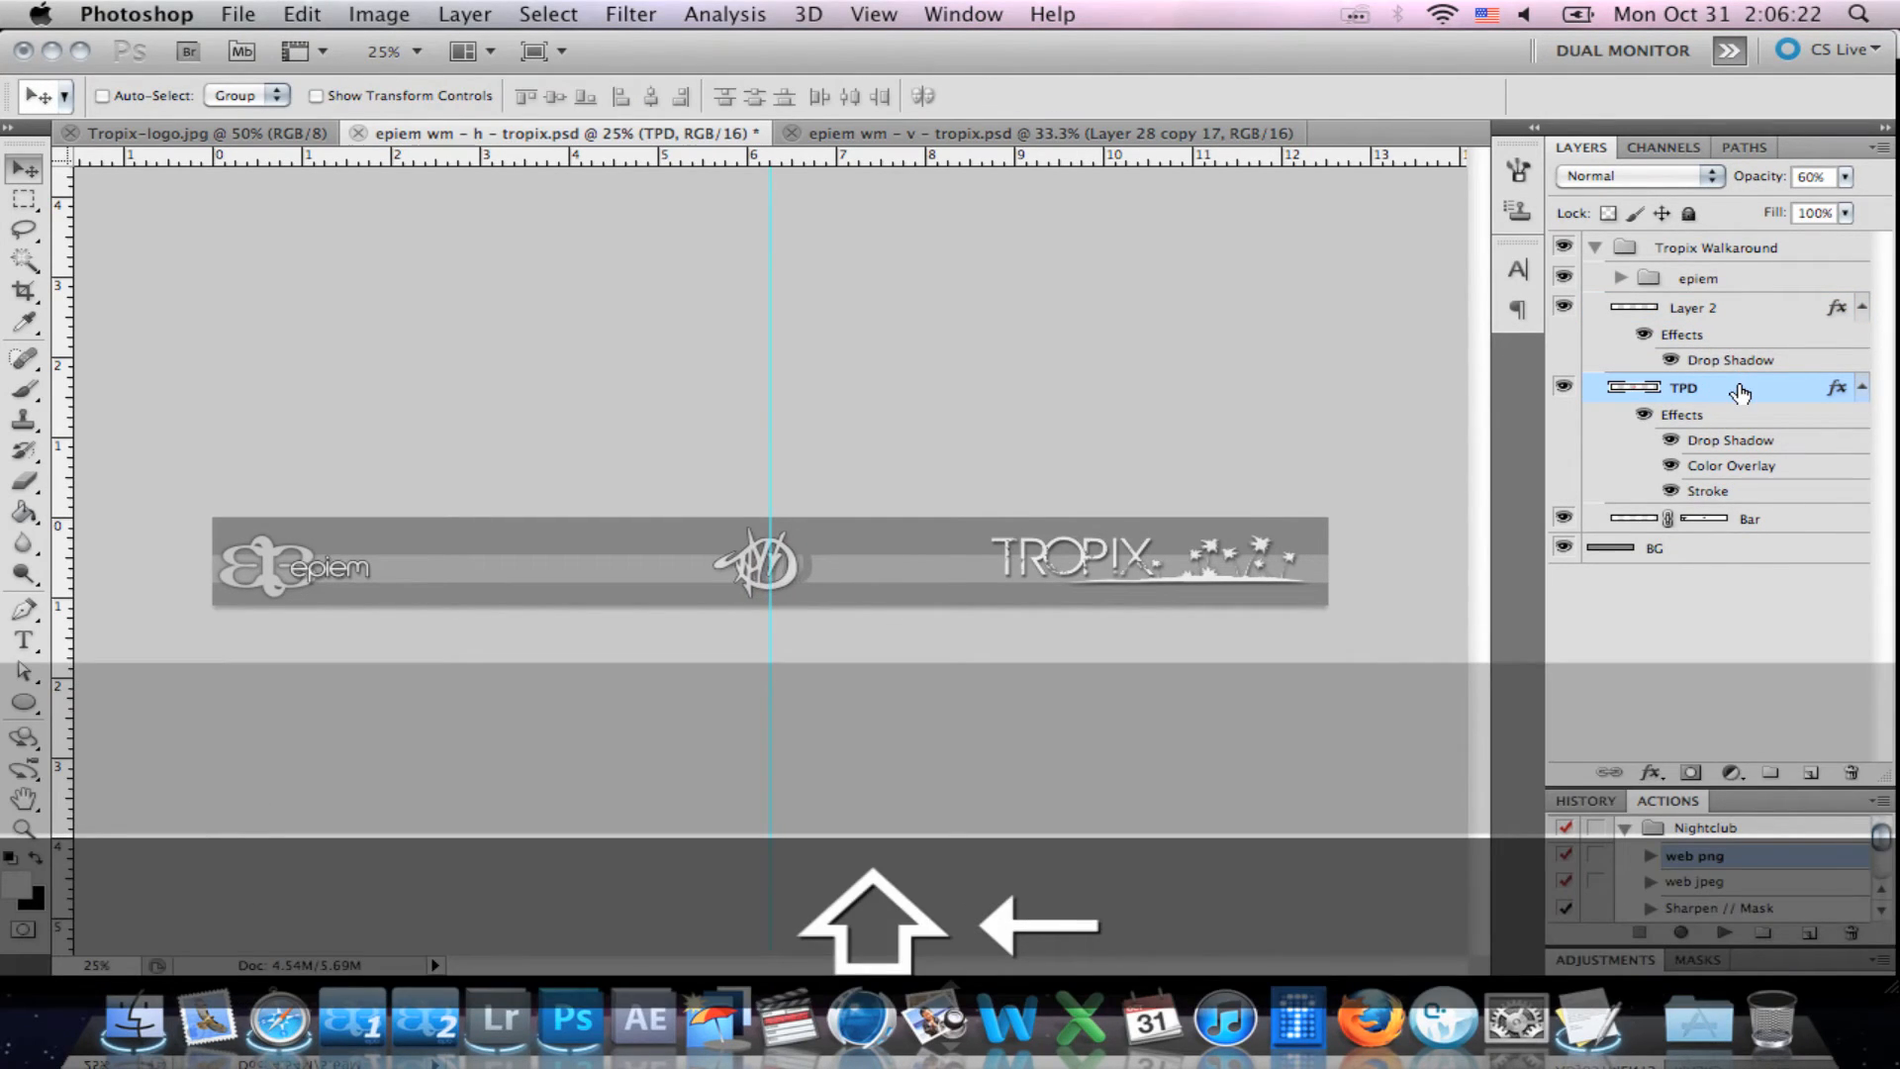
key(shift+Left)
key(shift+Left)
key(shift+Left)
key(shift+Left)
key(shift+Left)
key(shift+Left)
key(shift+Left)
key(shift+Left)
key(shift+Left)
key(shift+Left)
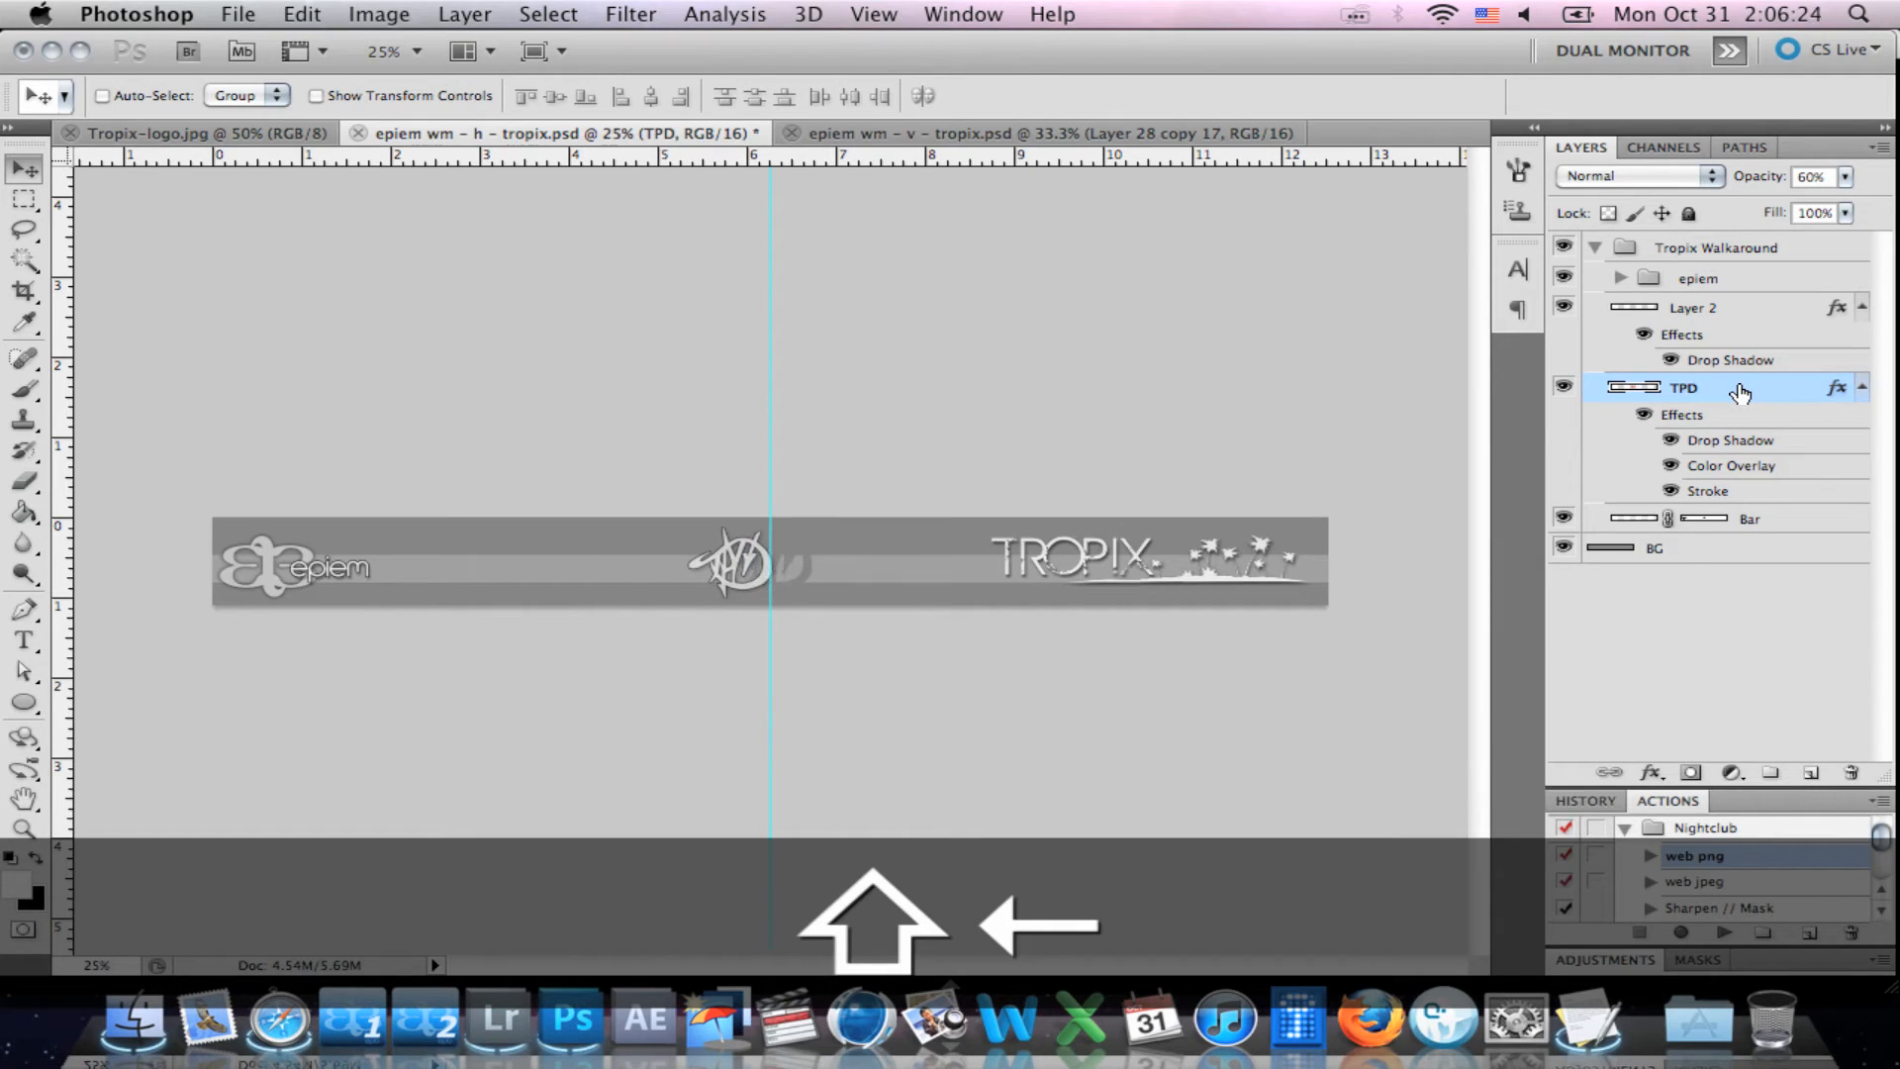
key(shift+Left)
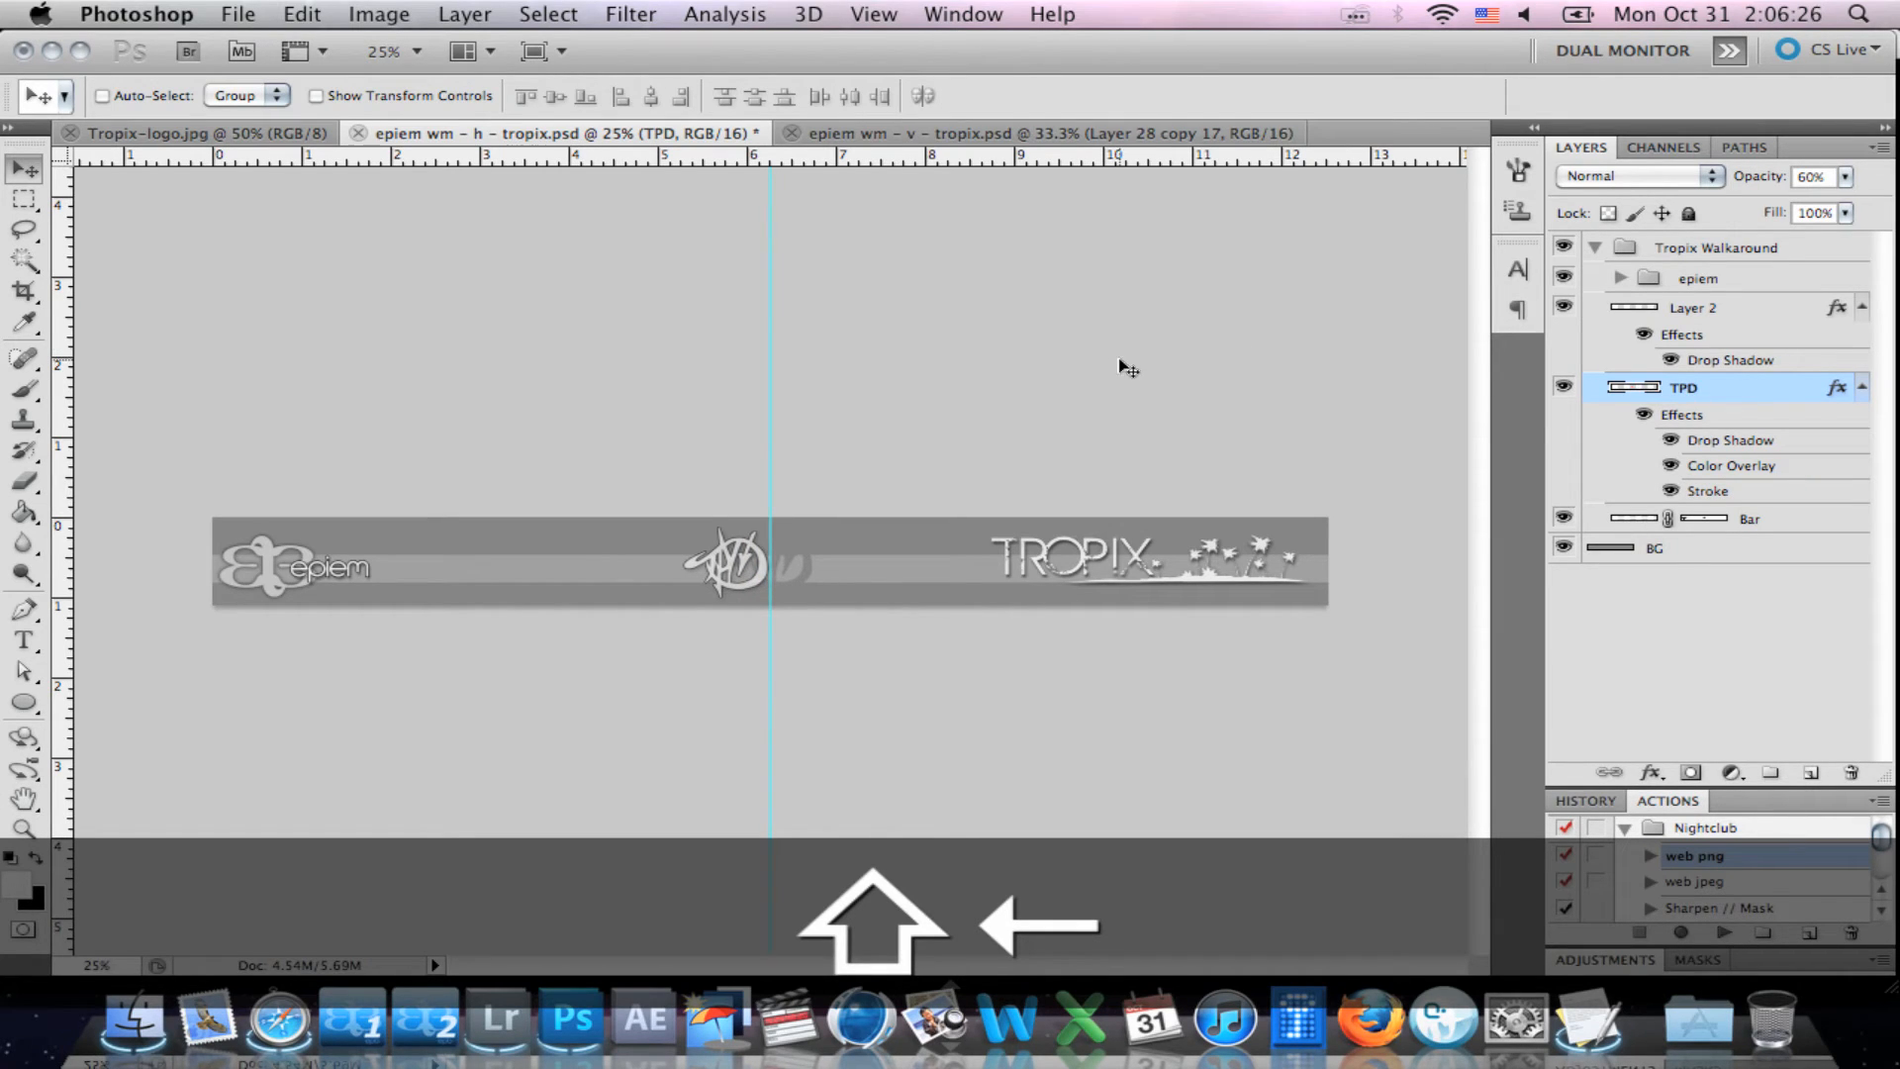
Deselect the layers and remove the vertical centre guide from the watermark document.
super+click(776, 380)
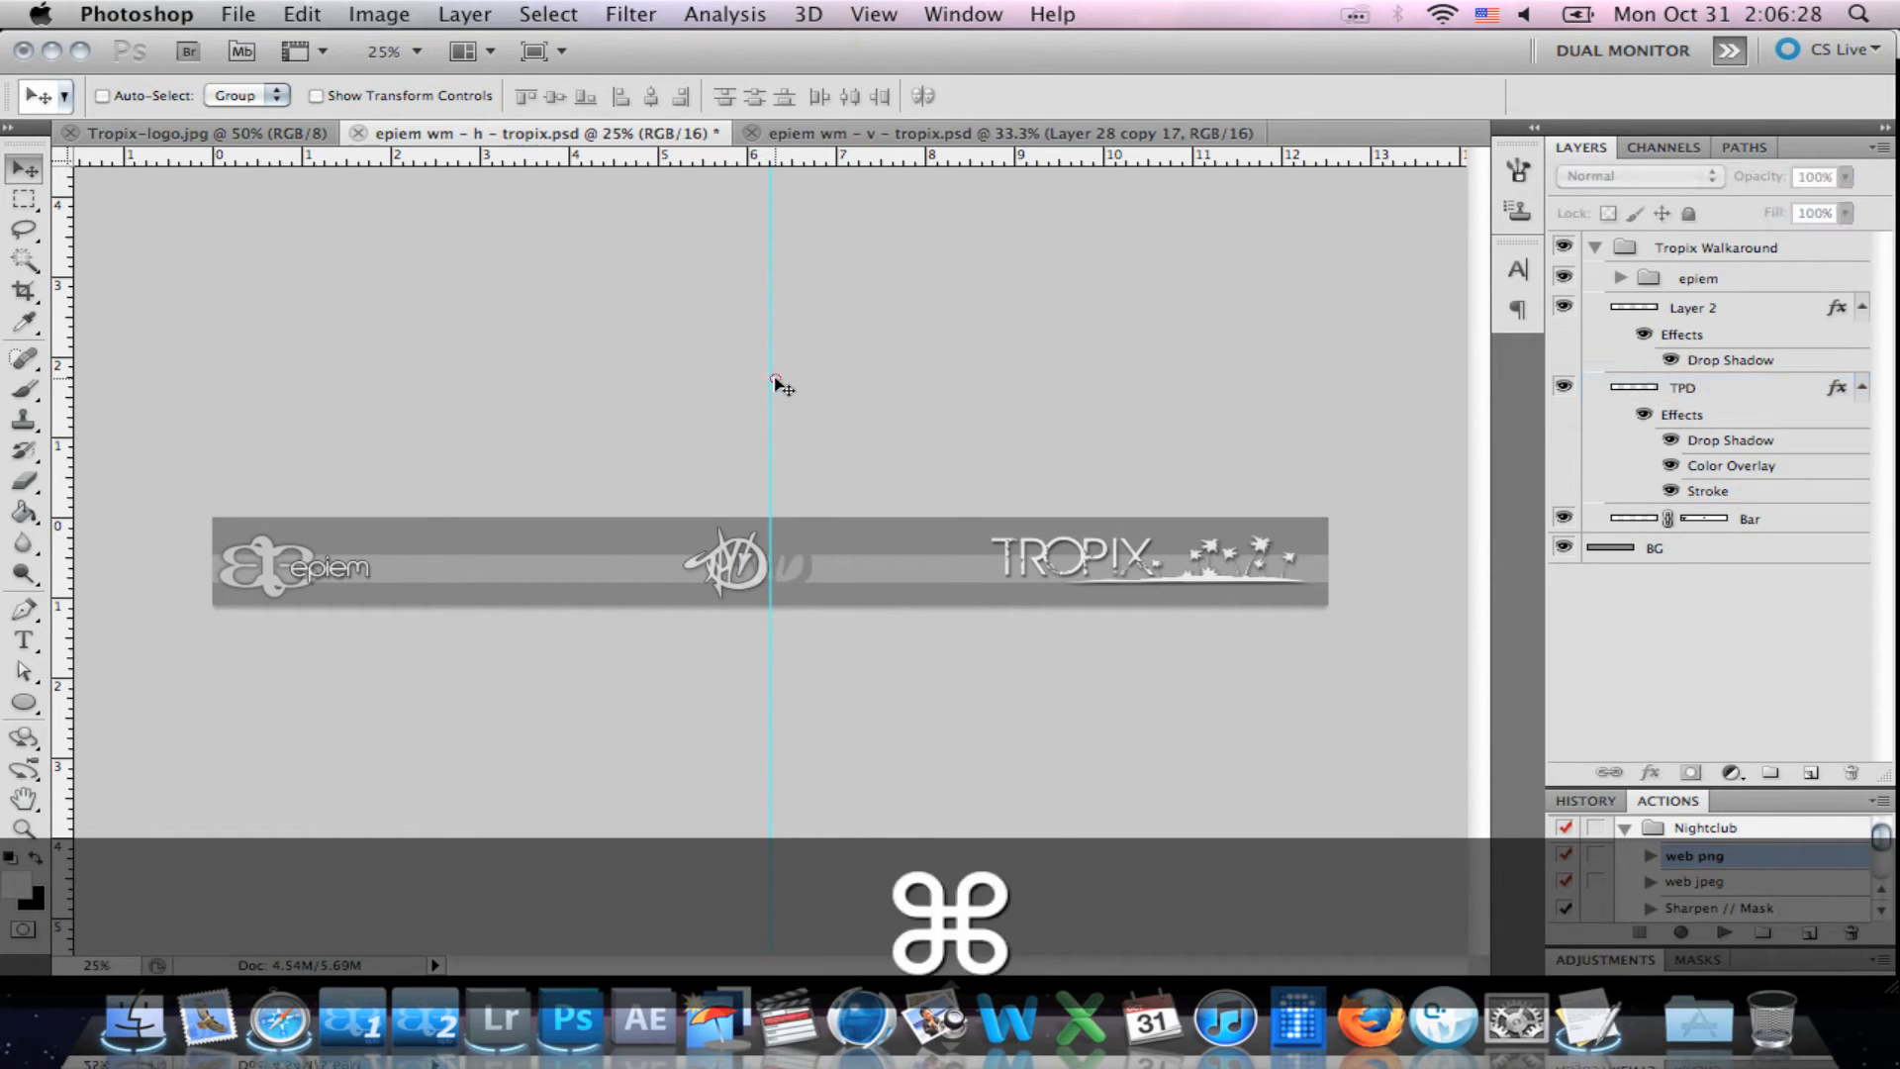
drag(774, 382, 24, 319)
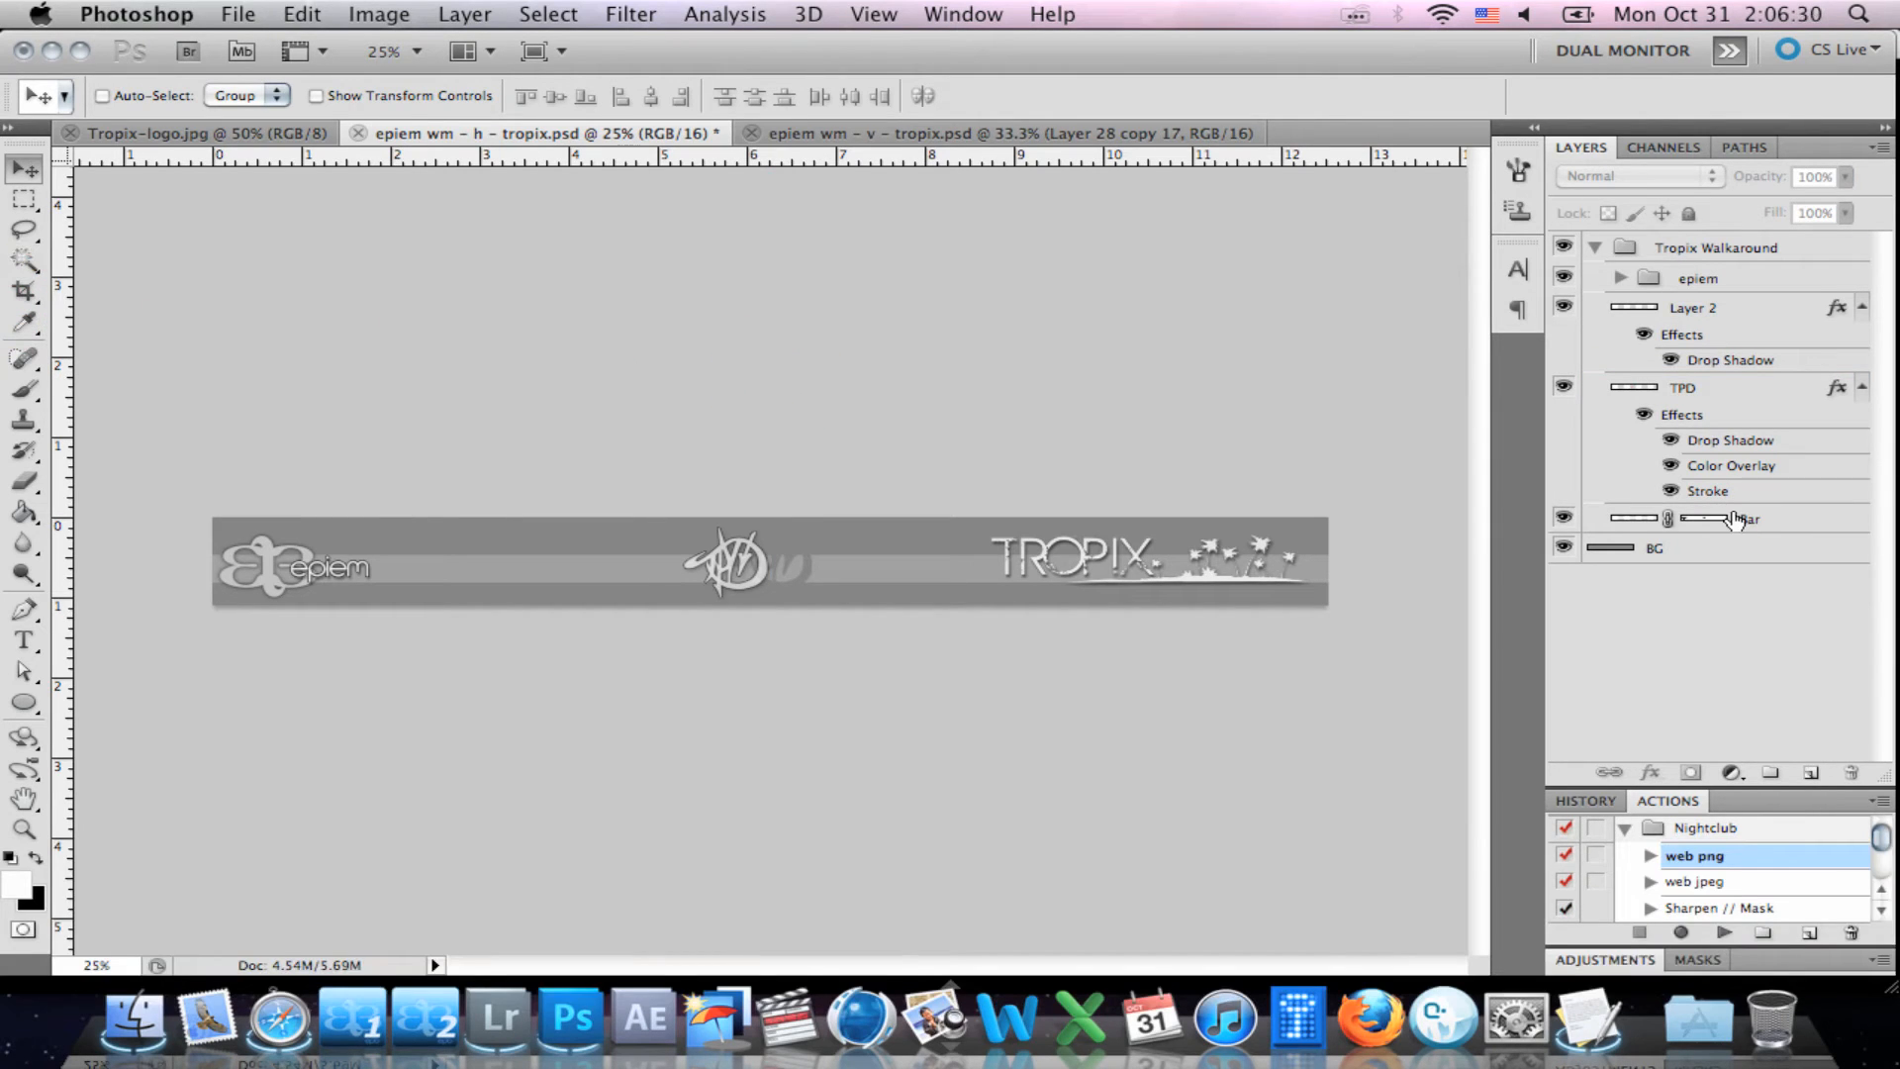
click(1704, 519)
click(1803, 518)
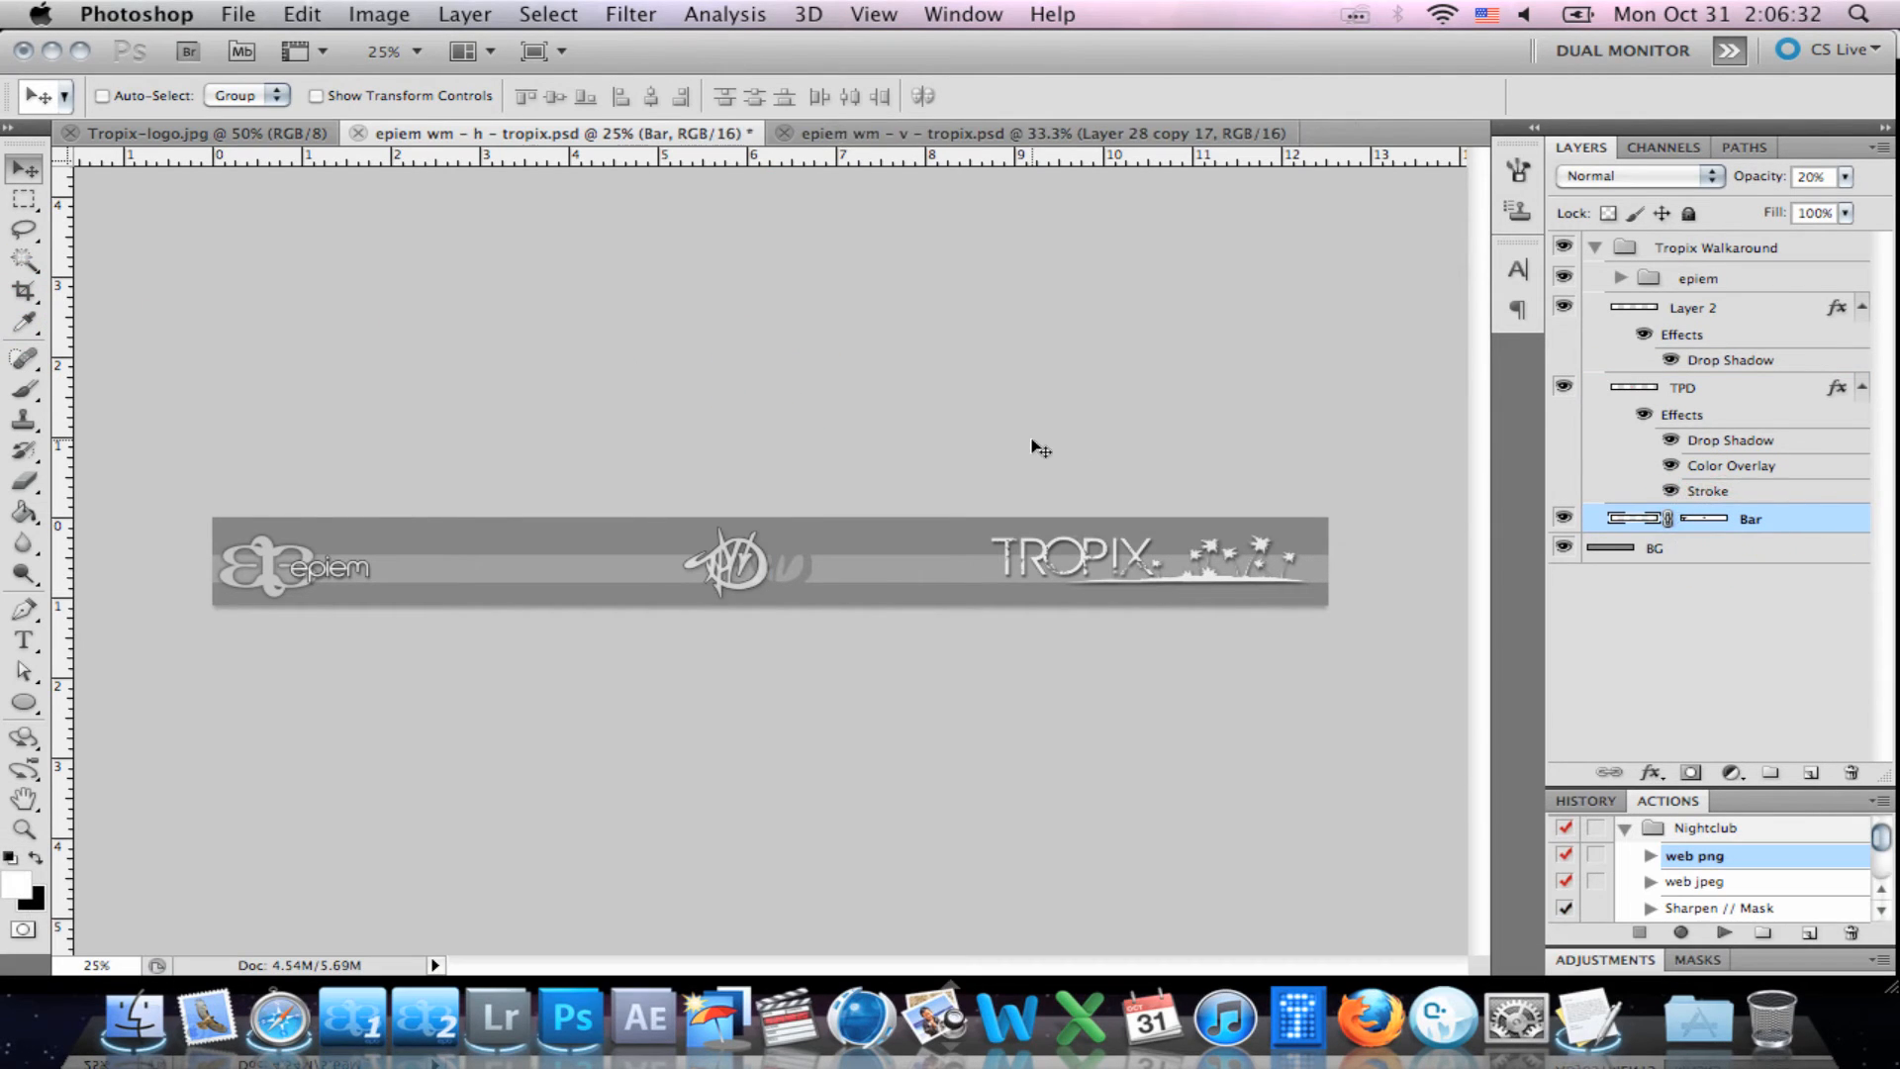
key(e)
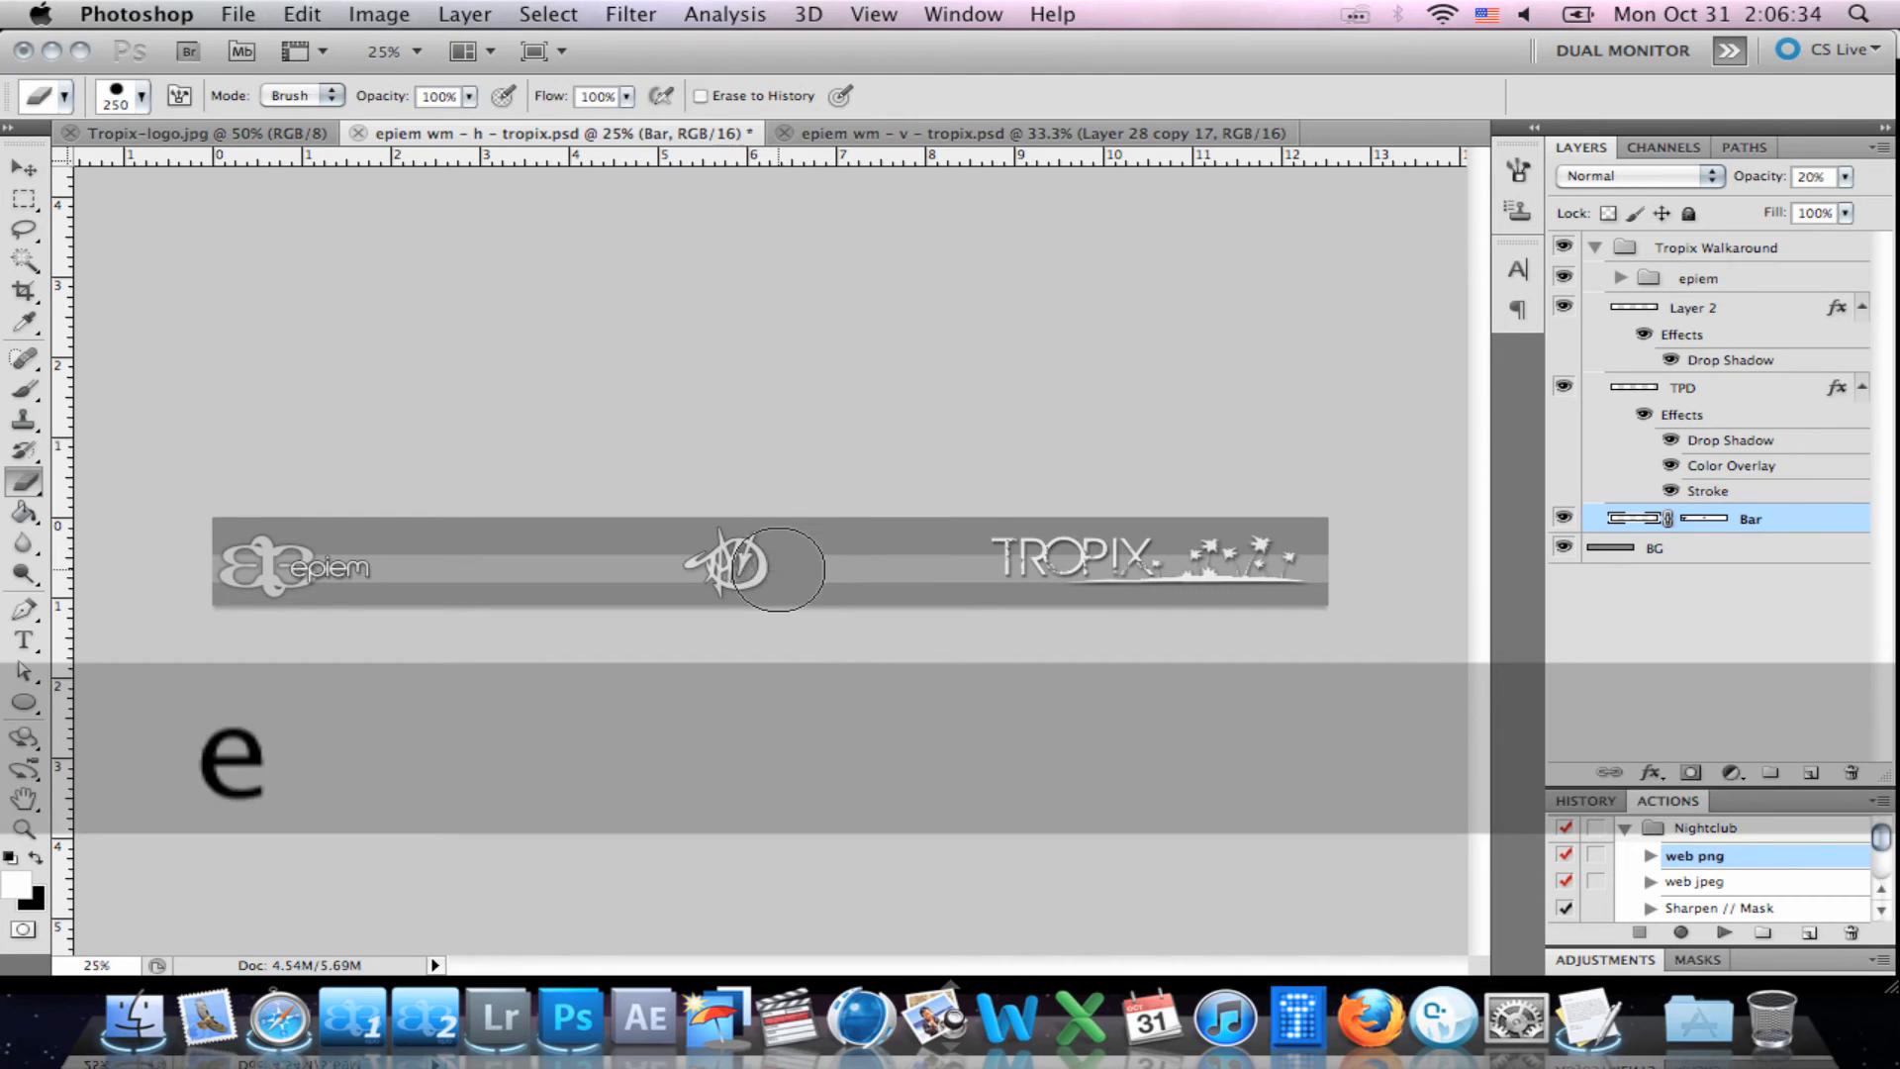
key(super+z)
key(v)
key(b)
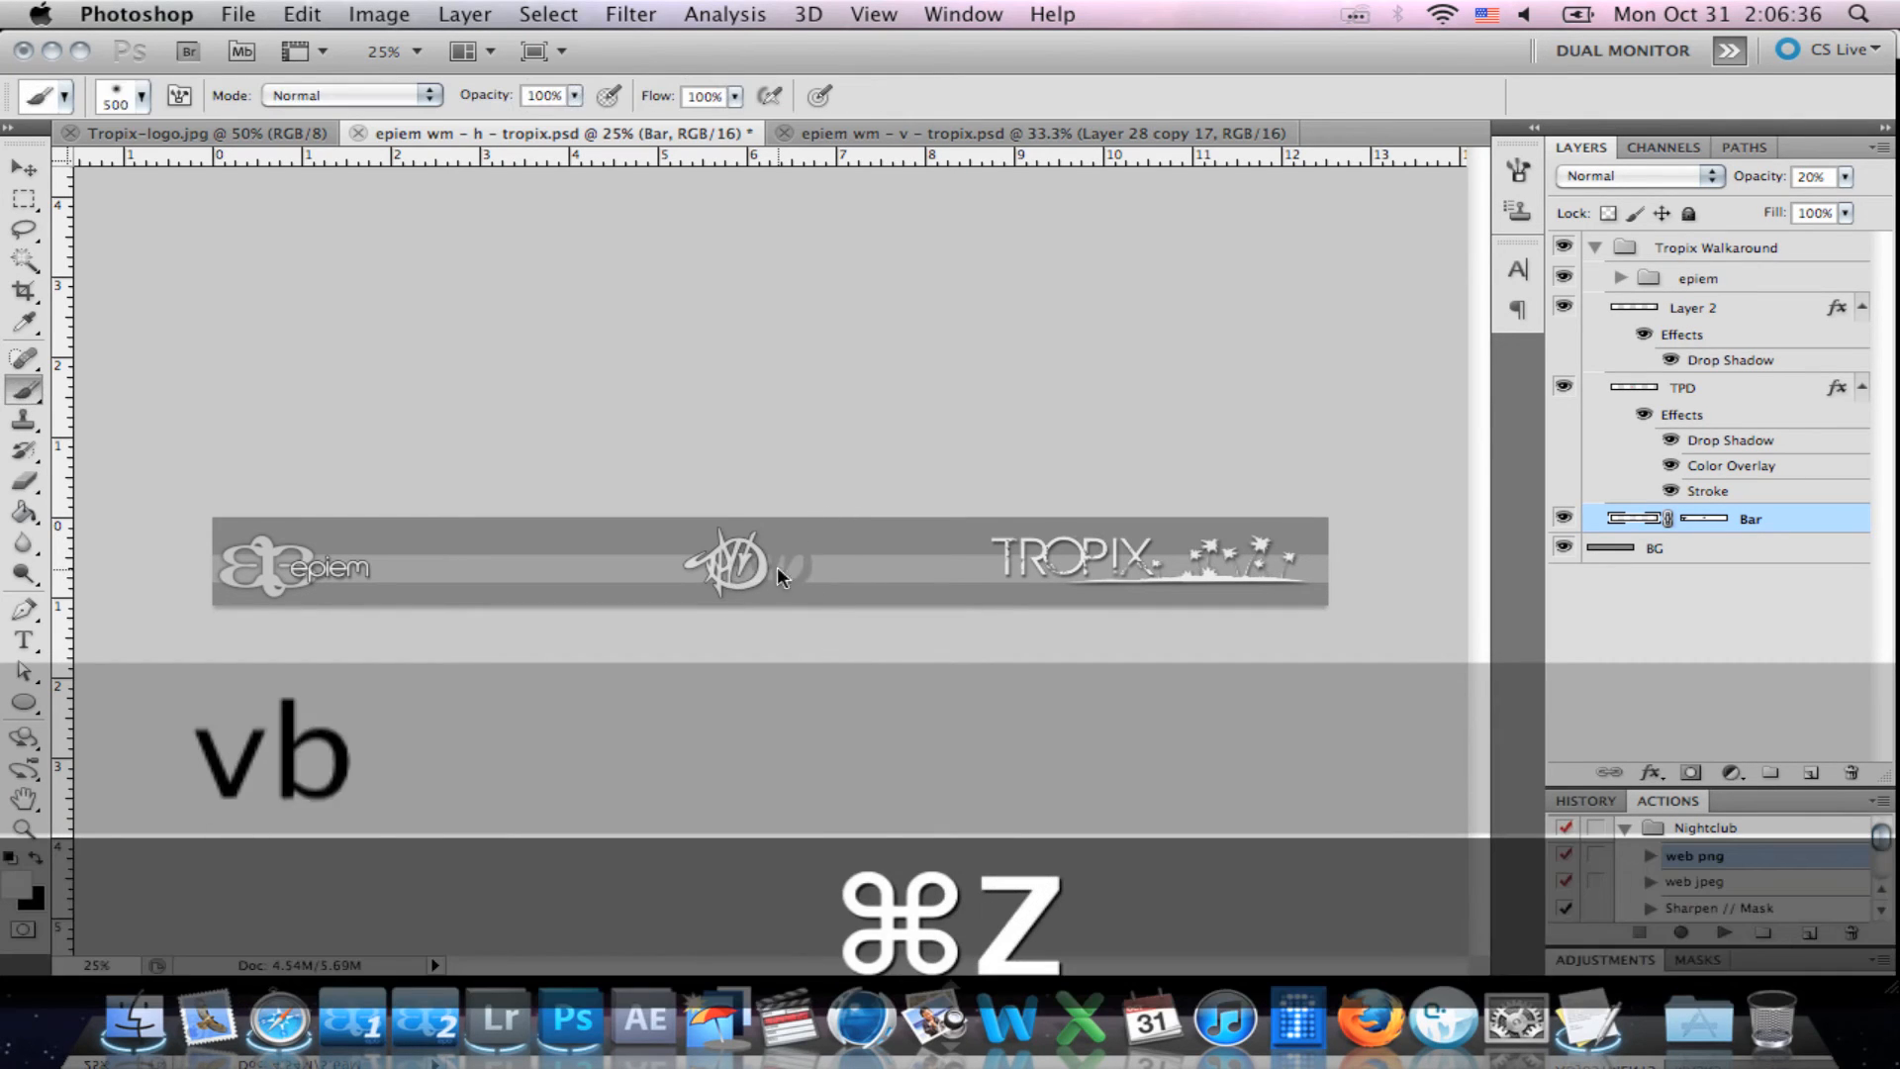
Erase the leftover monogram cutout beside the TPD logo from the Bar layer's mask with the 250 px Eraser.
click(1713, 530)
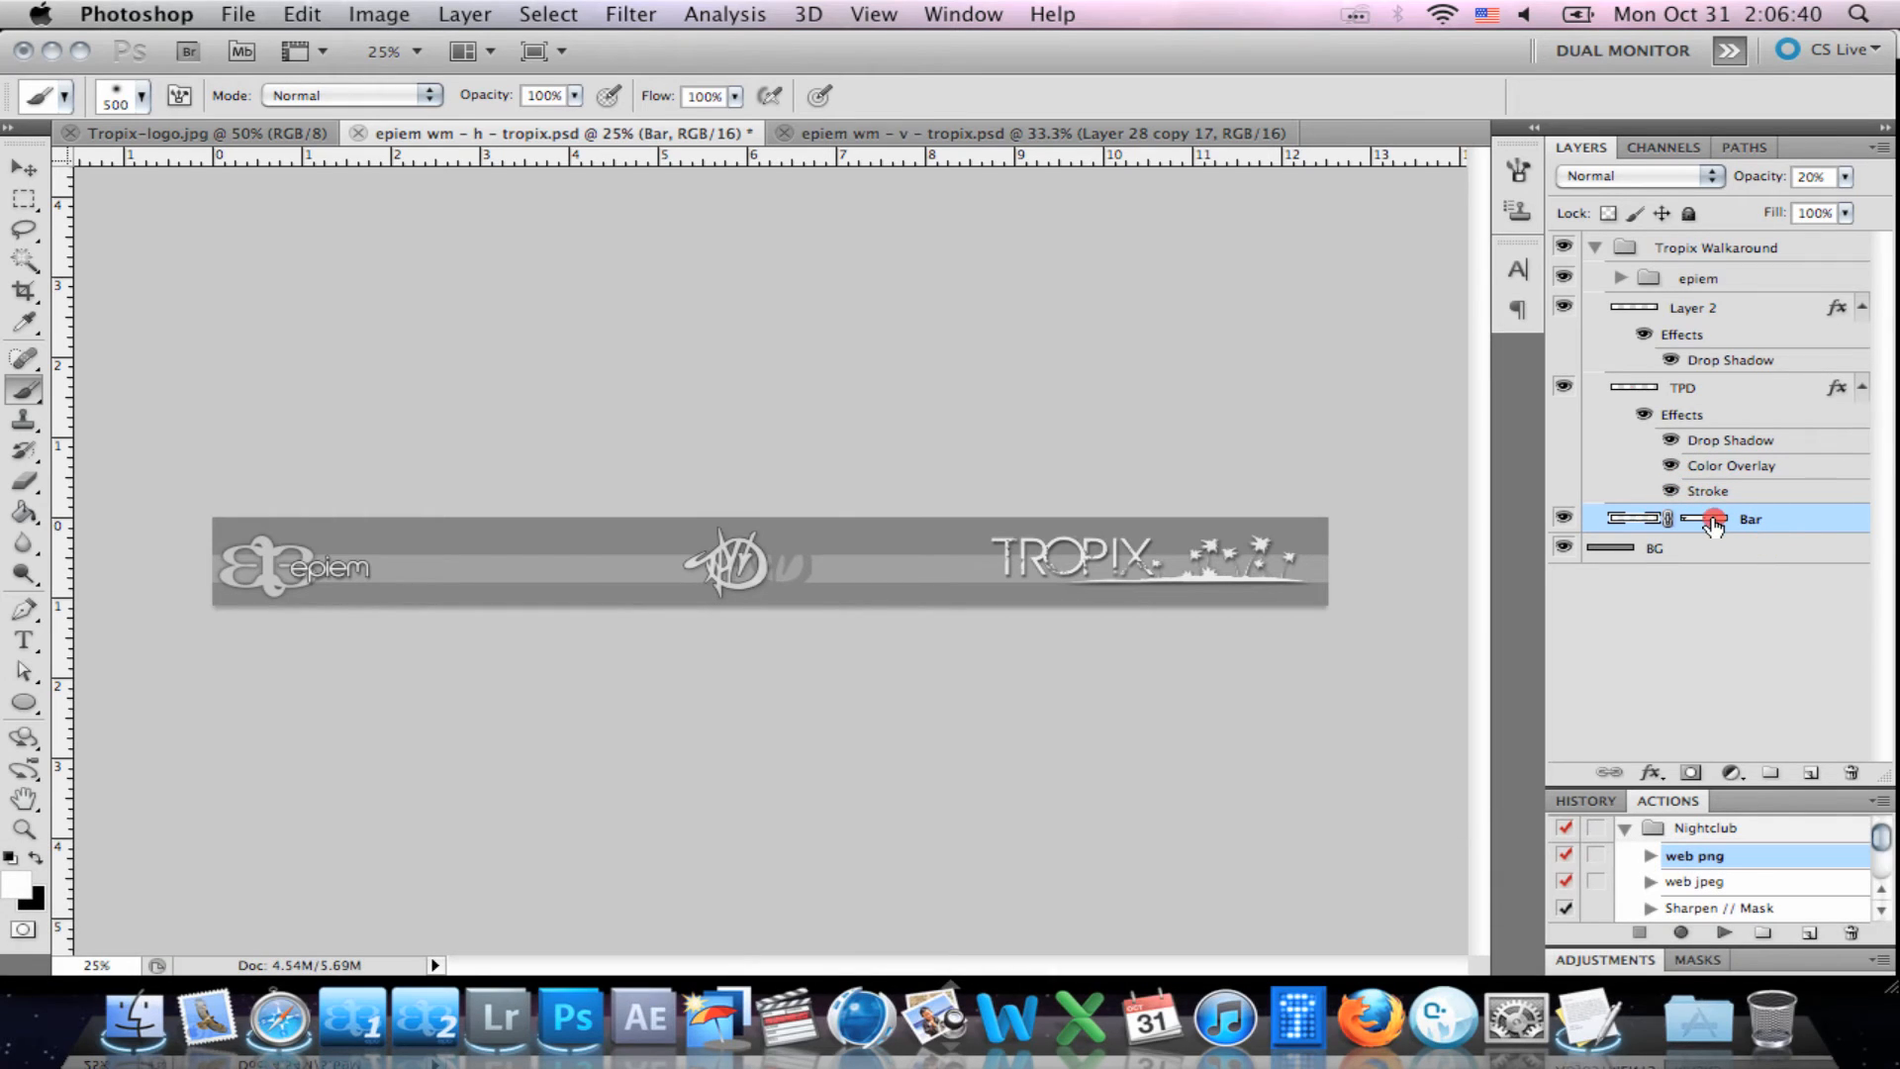
click(736, 578)
key(super+z)
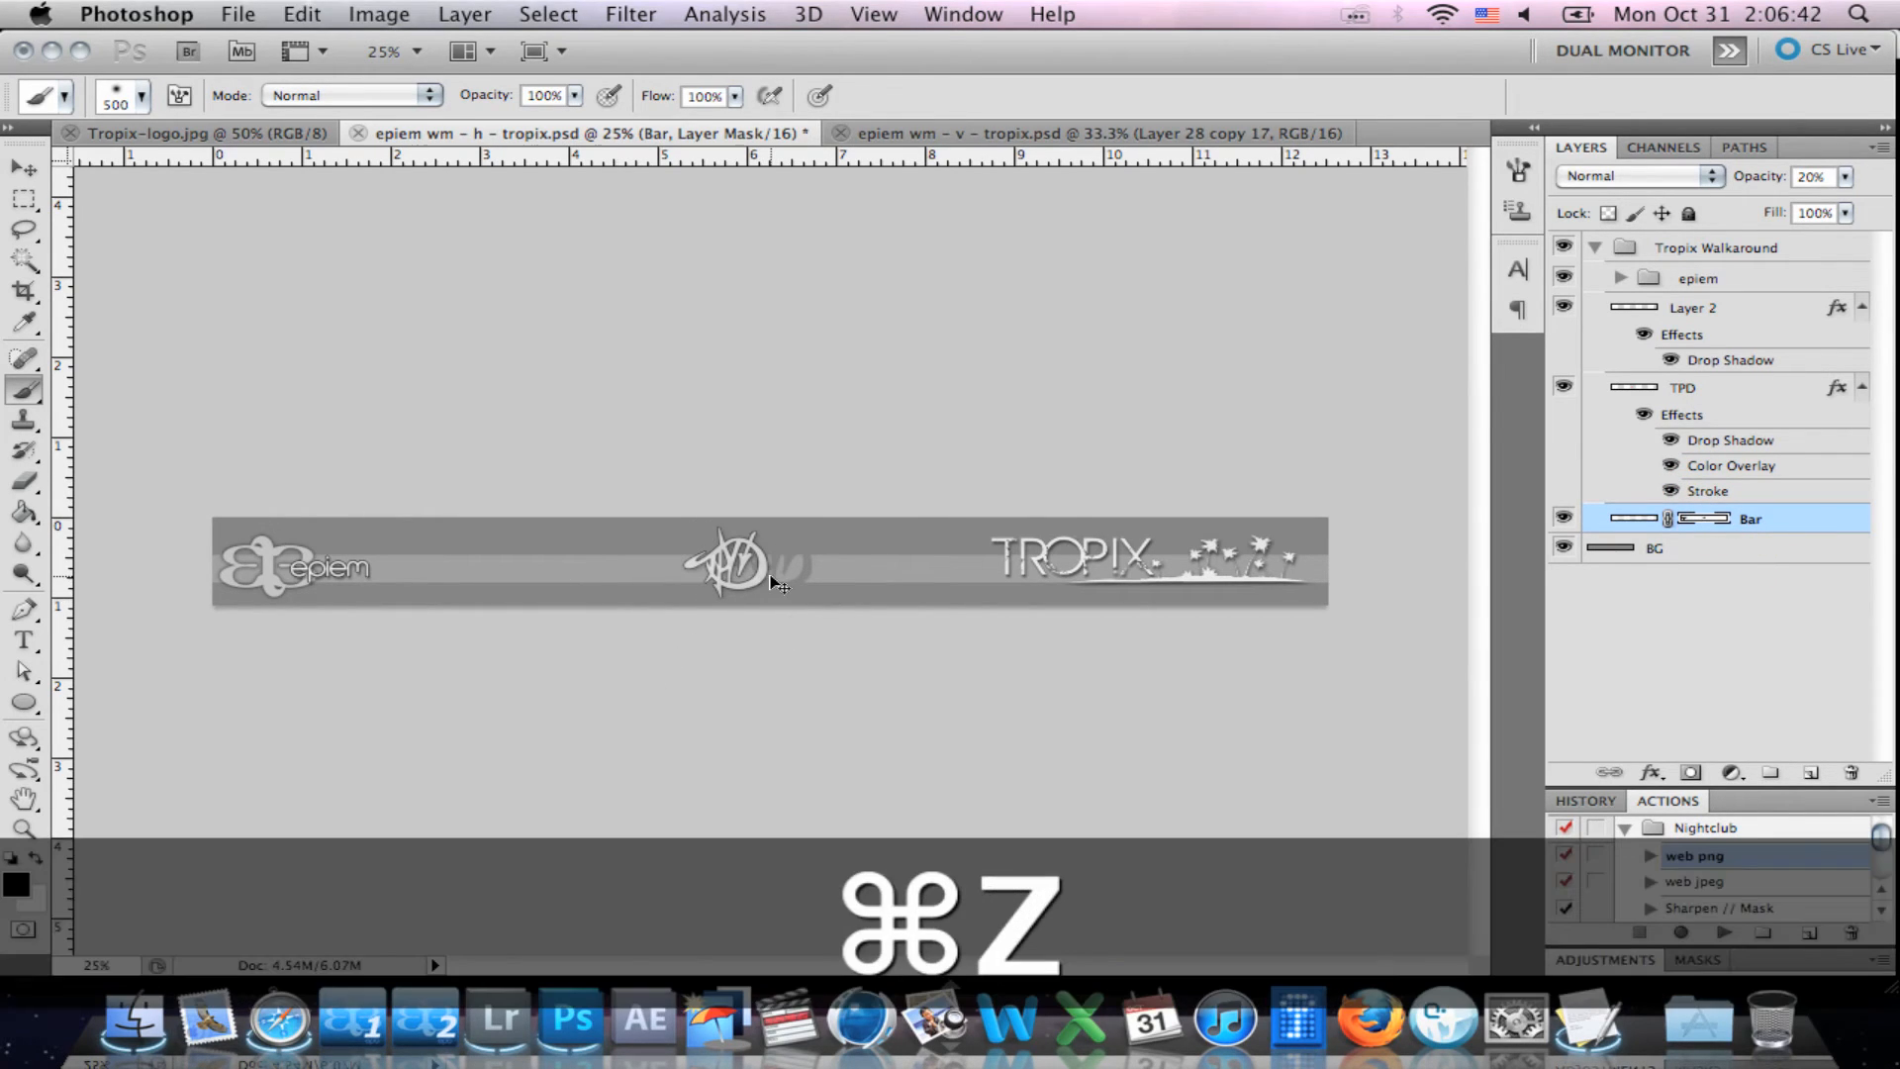
key(e)
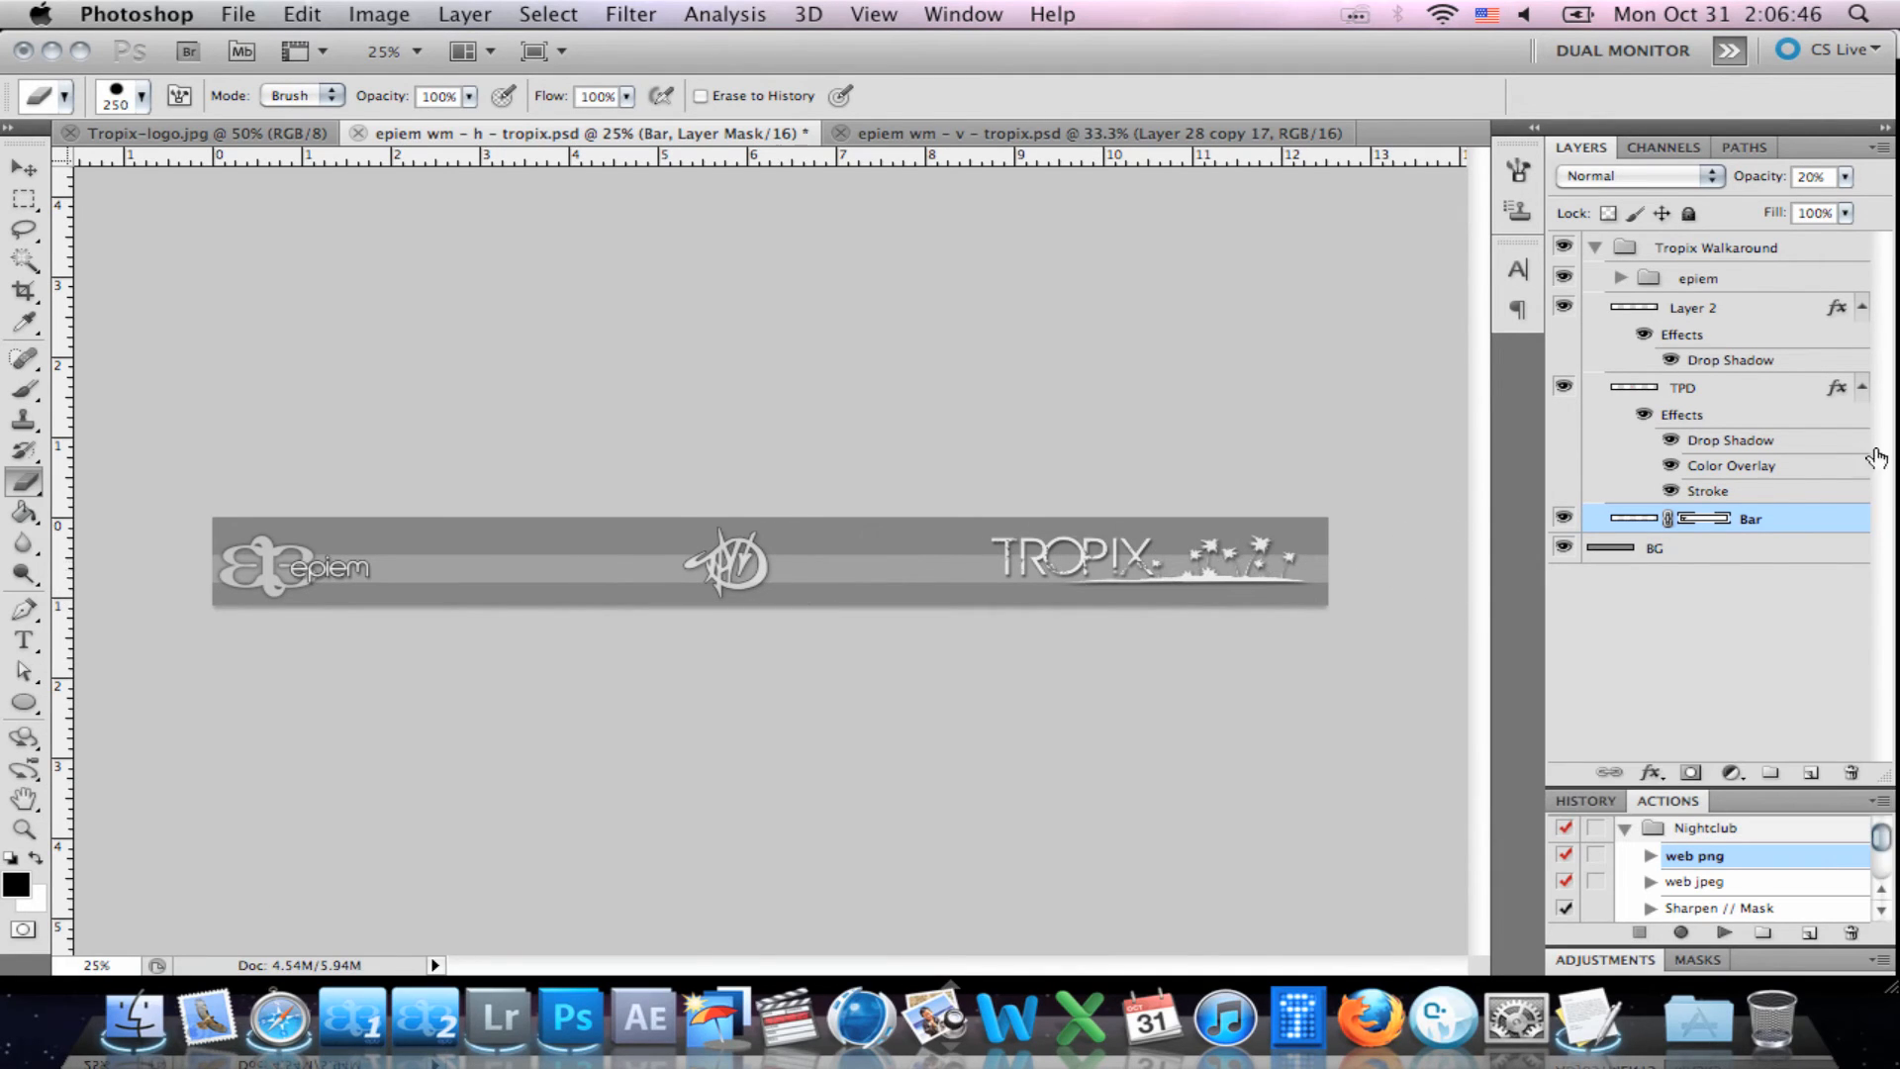
Knock the Tropix logo and TPD monogram shapes out of the Bar layer's mask by brushing black inside each layer's loaded outline selection.
click(1644, 314)
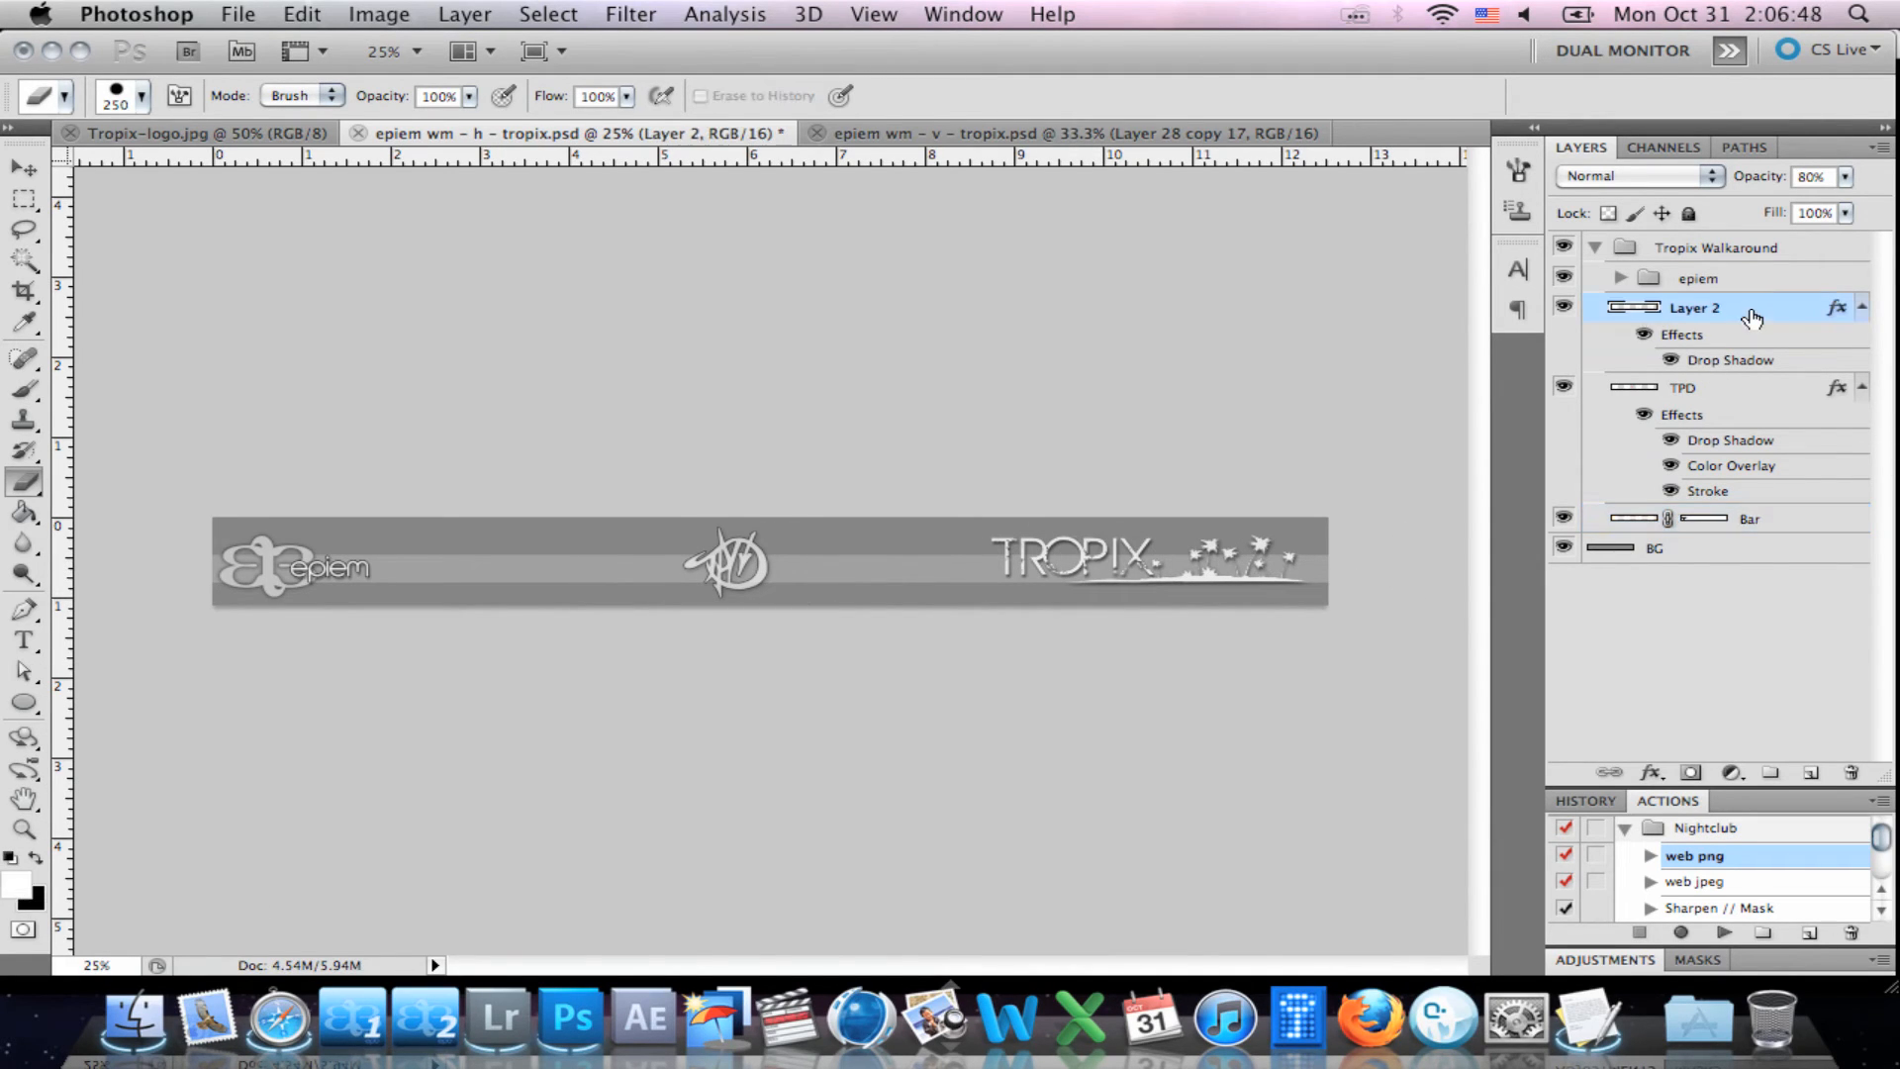
super+click(1639, 315)
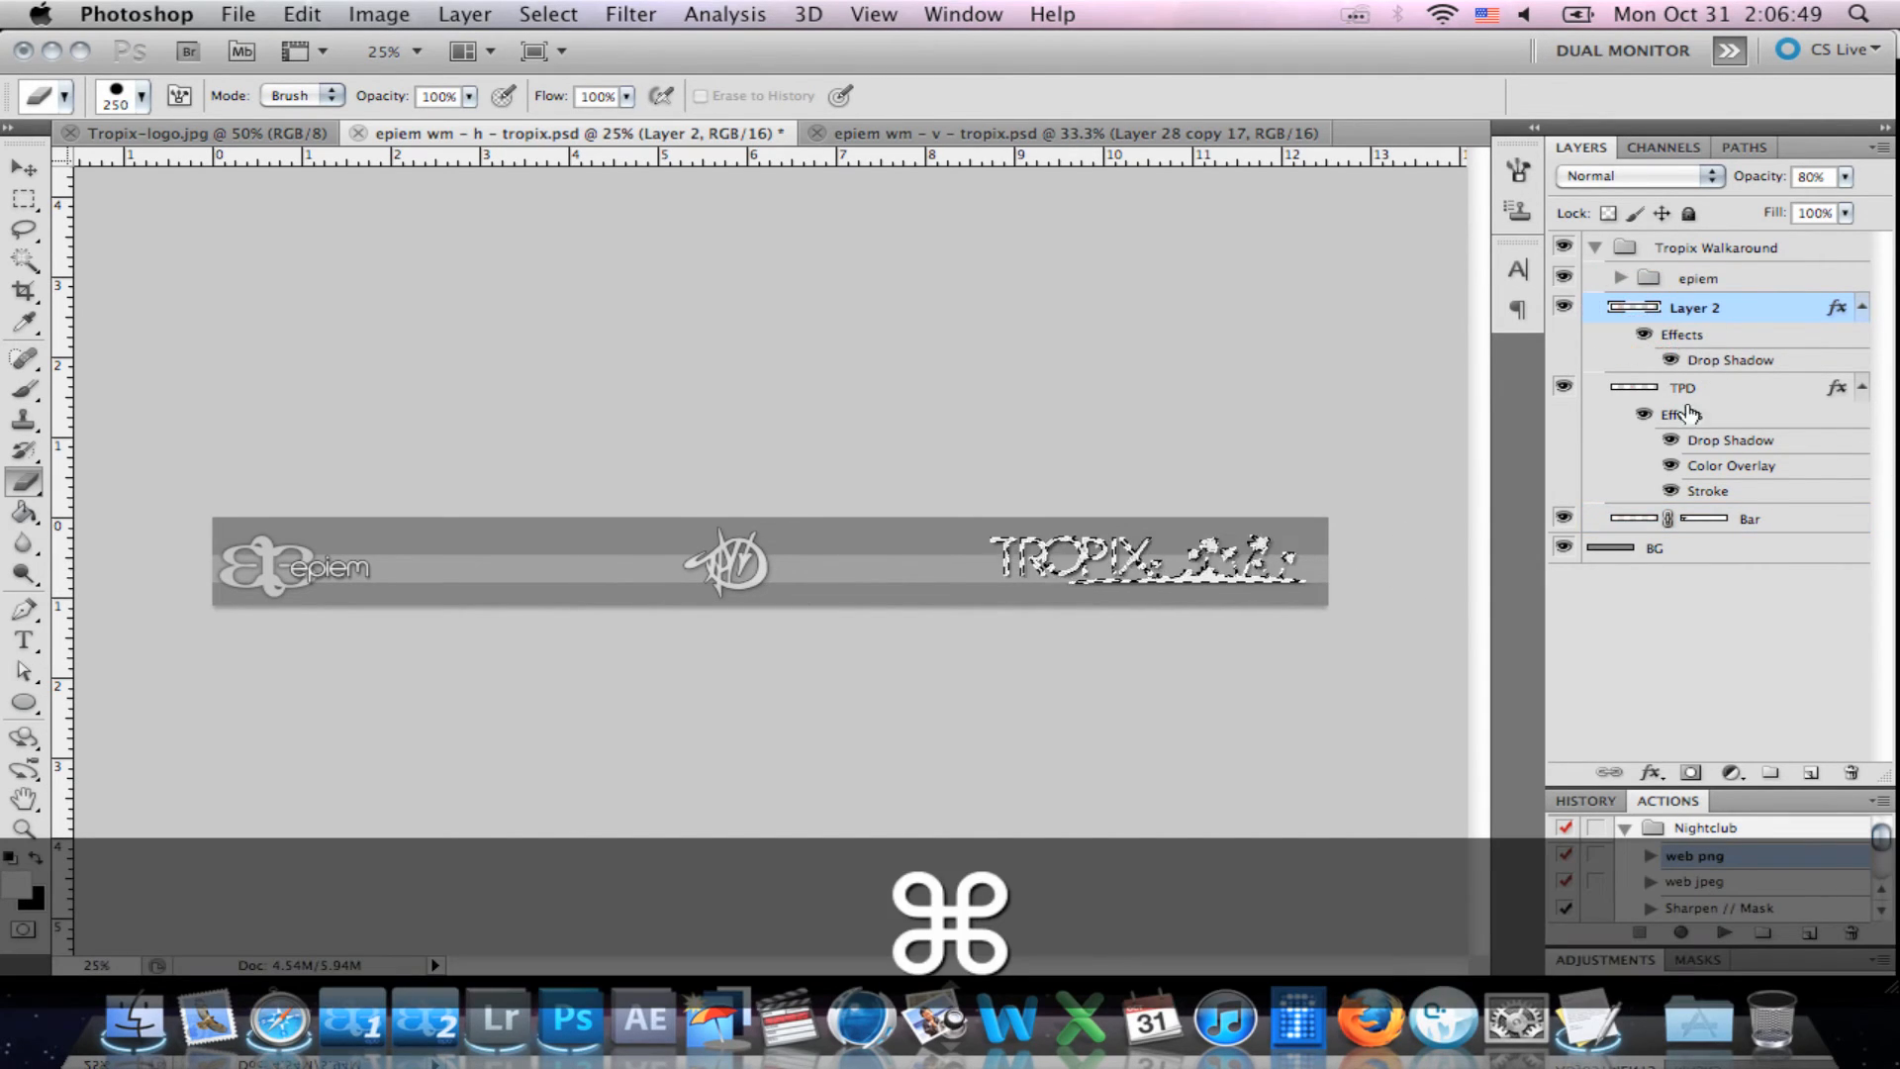
click(1708, 521)
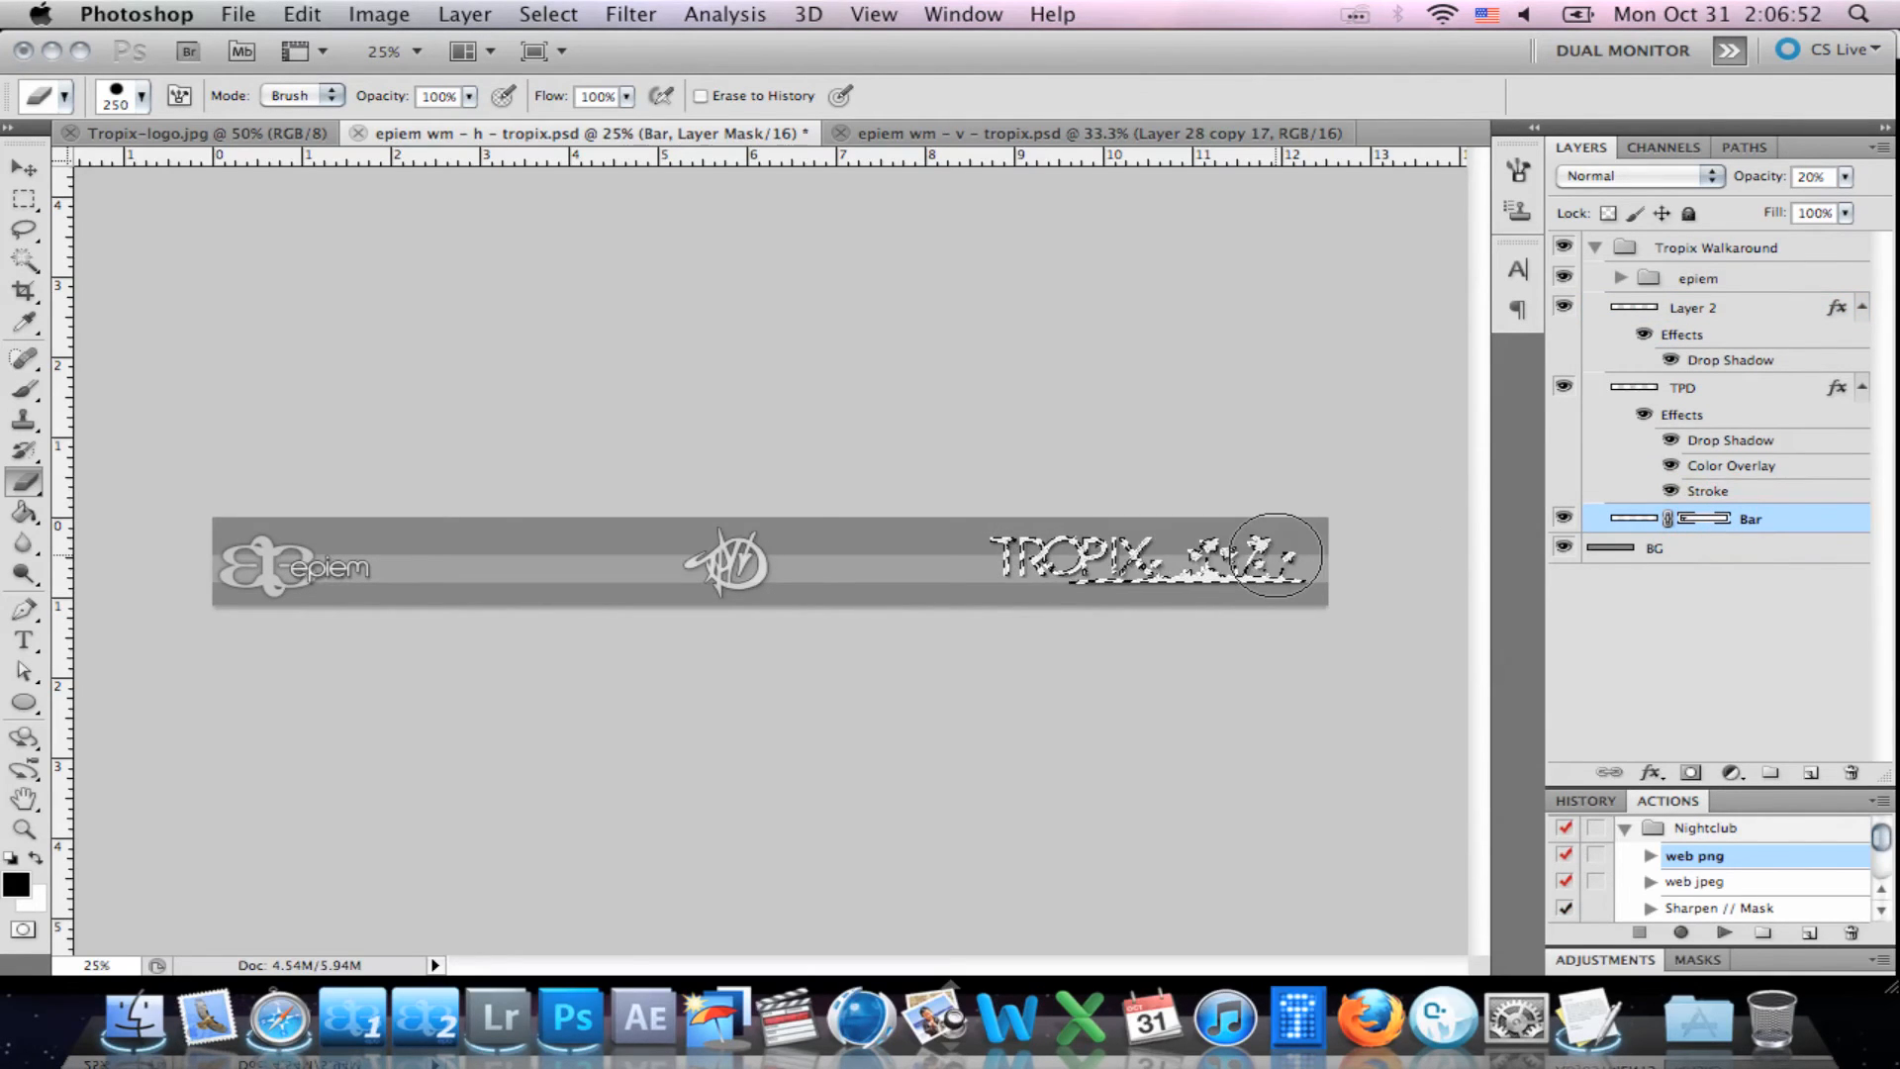
key(b)
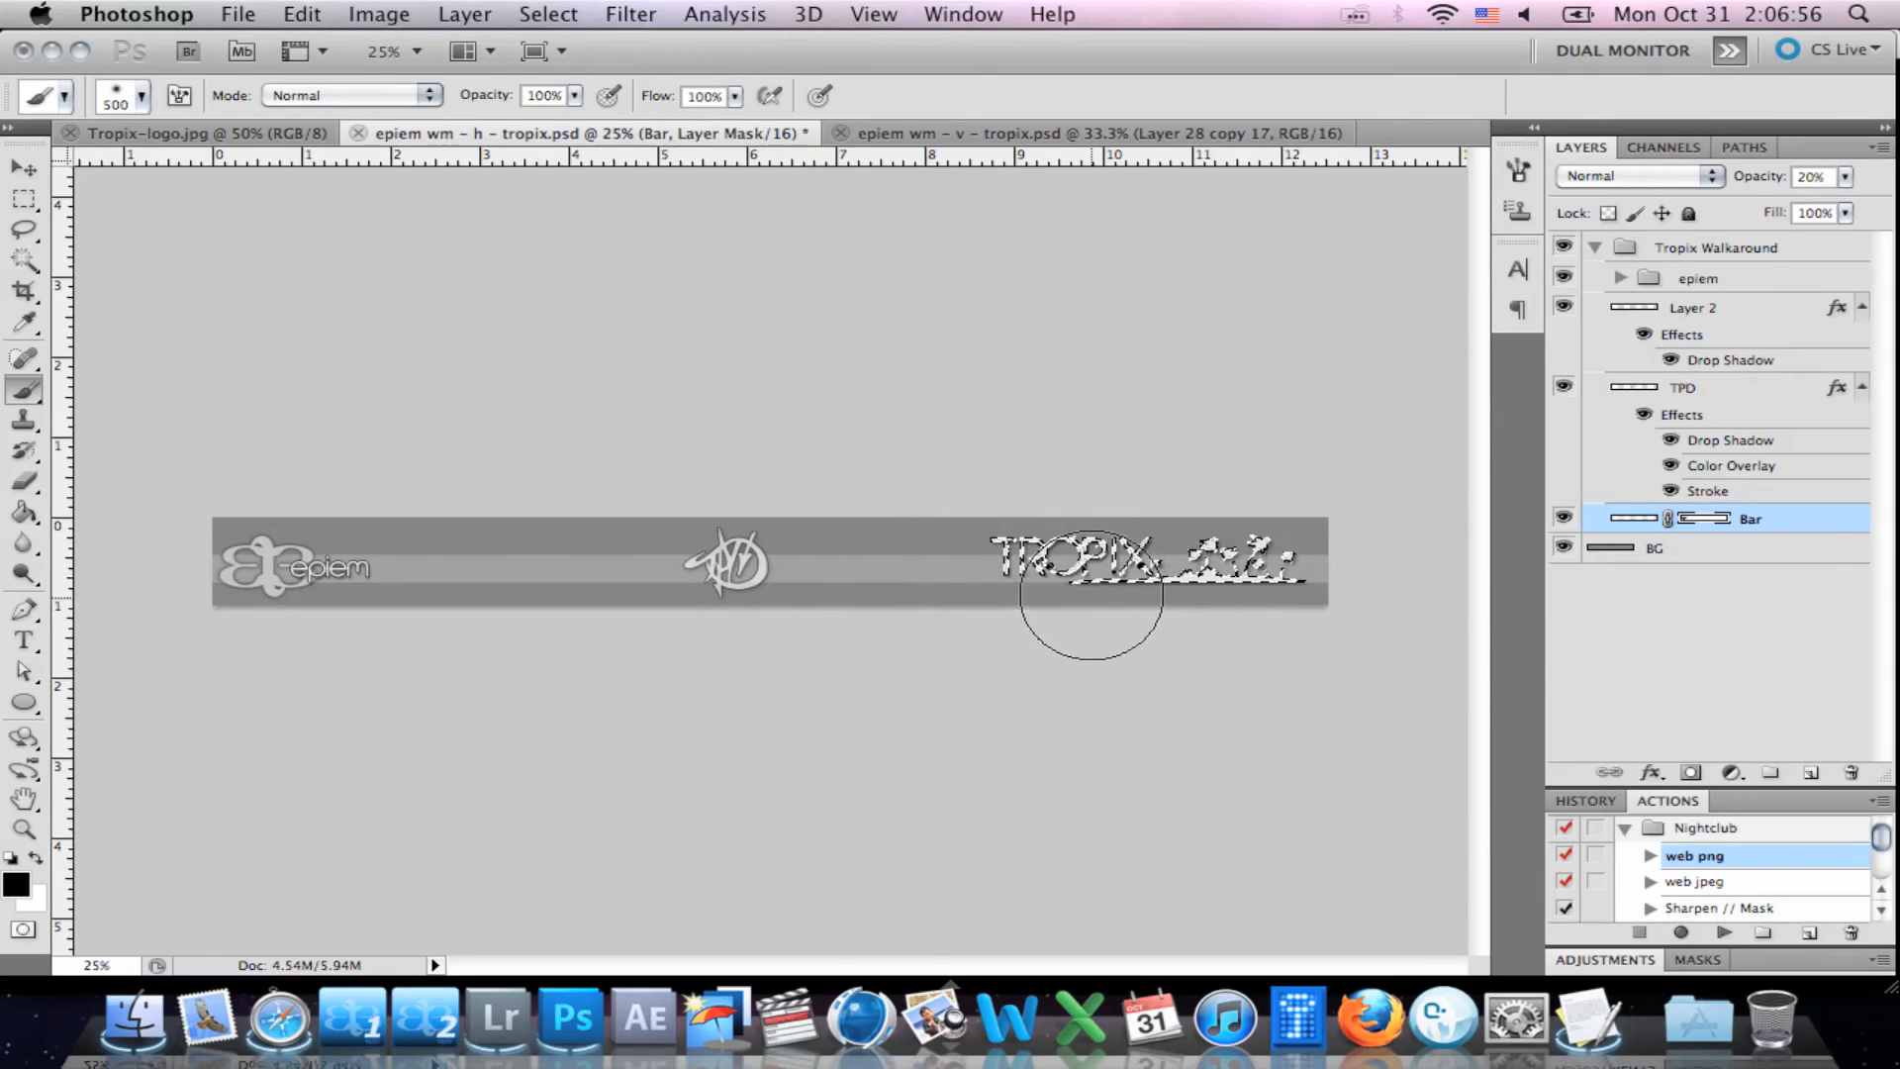
super+click(1633, 387)
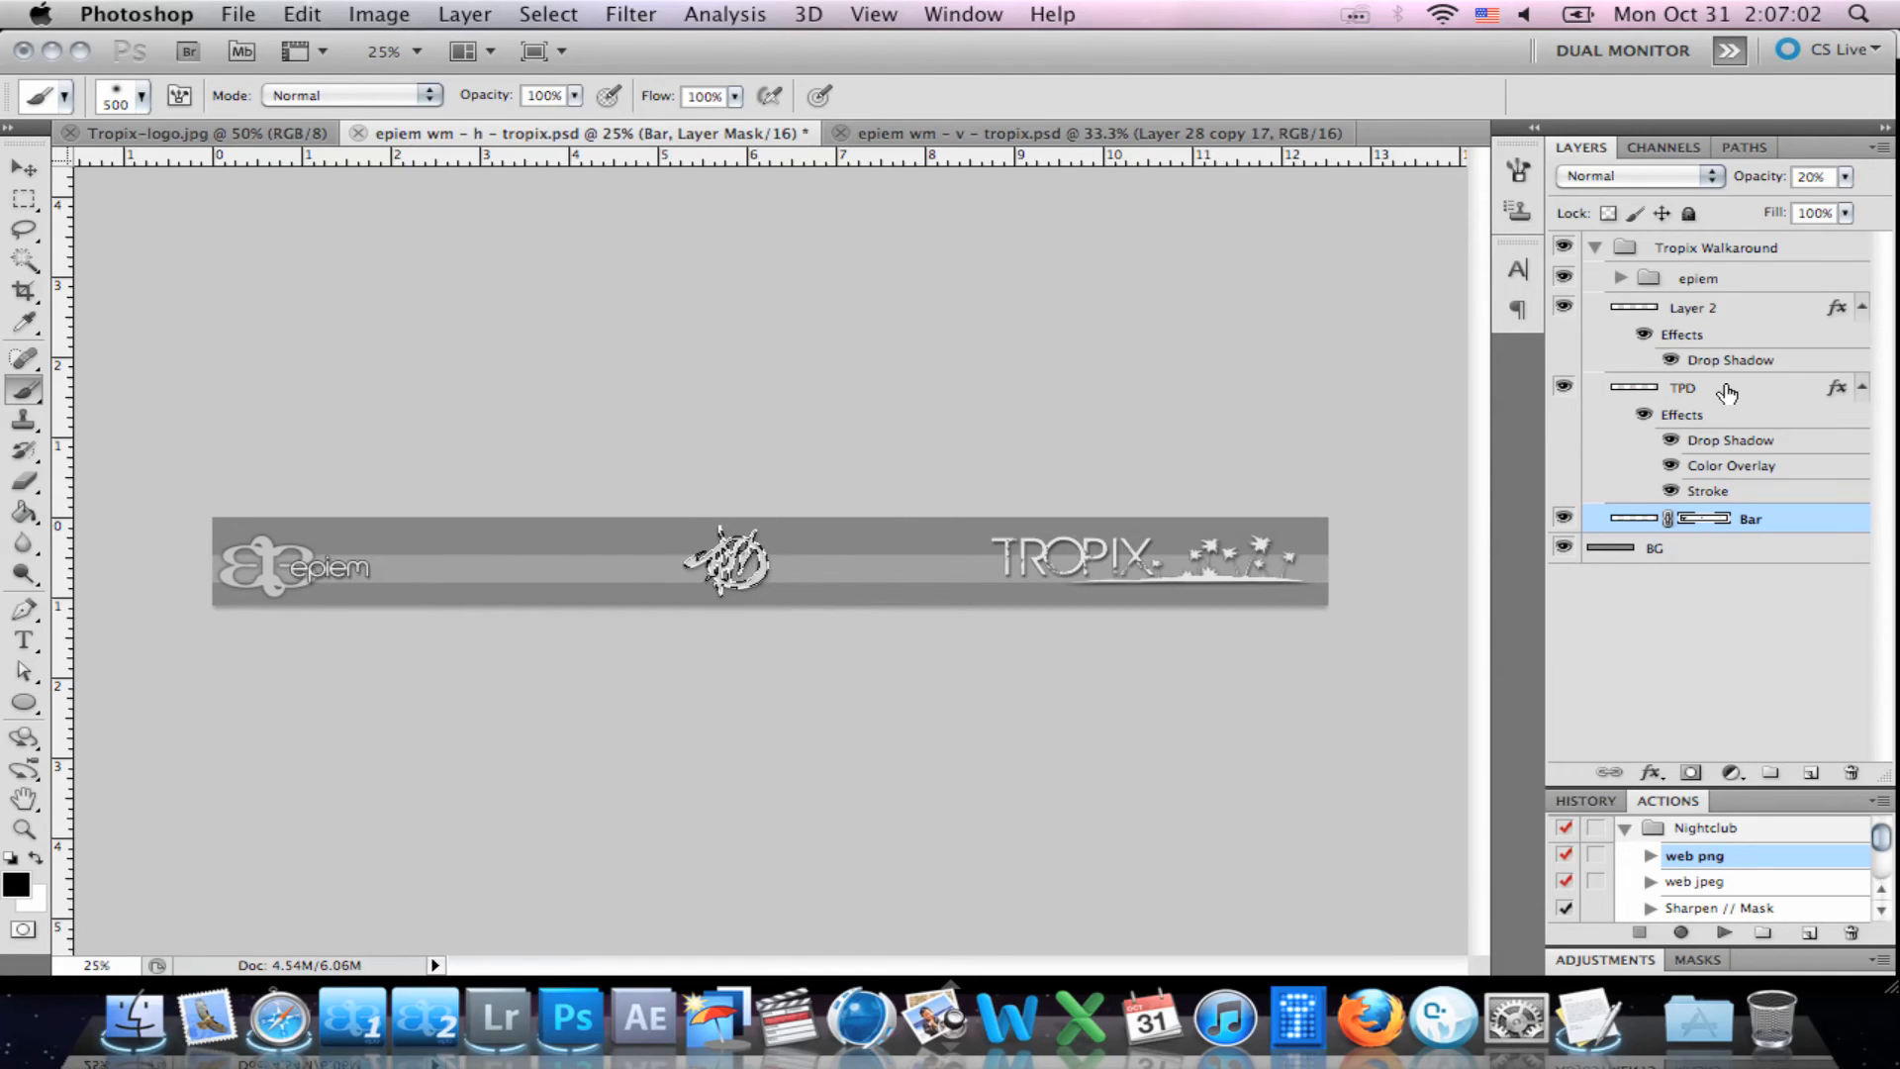
key(super+d)
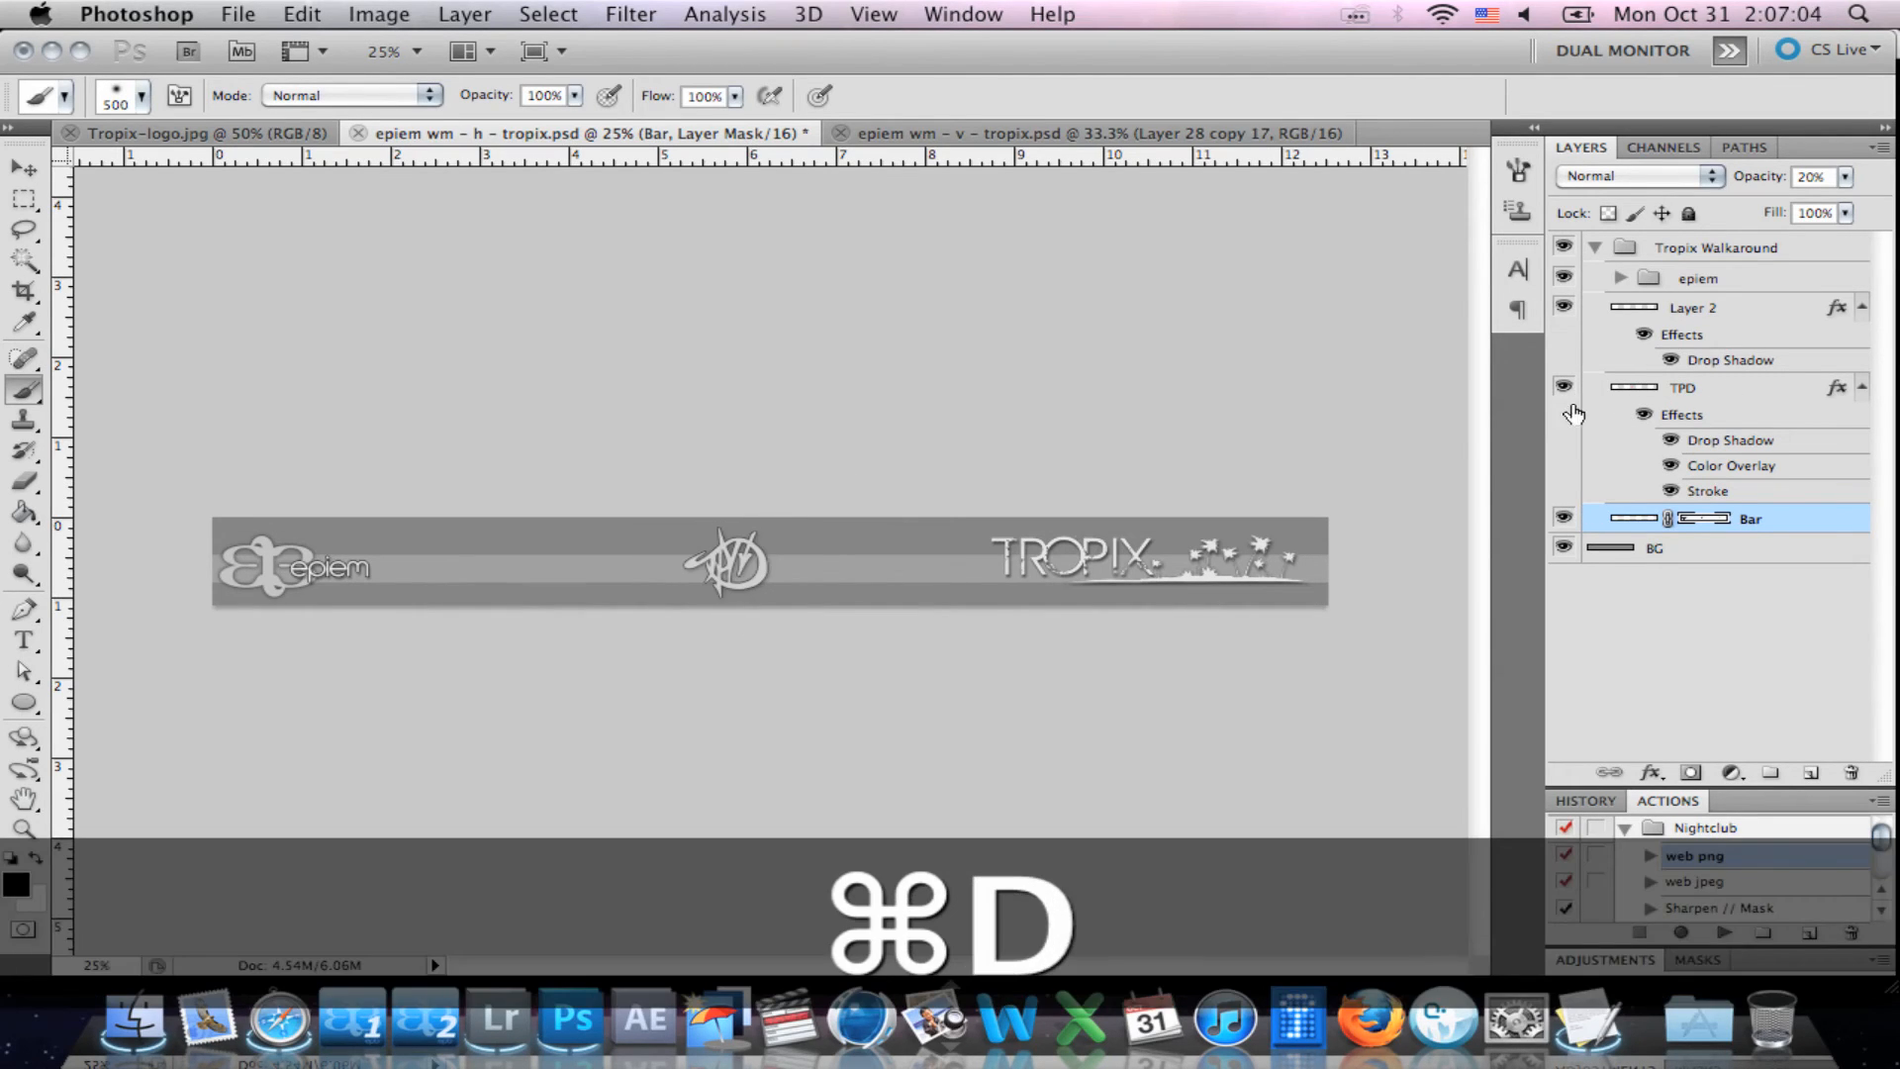
Toggle the TPD, Layer 2 and BG layers off and back on to check the logo cutouts and the transparent watermark.
click(1563, 387)
click(1564, 387)
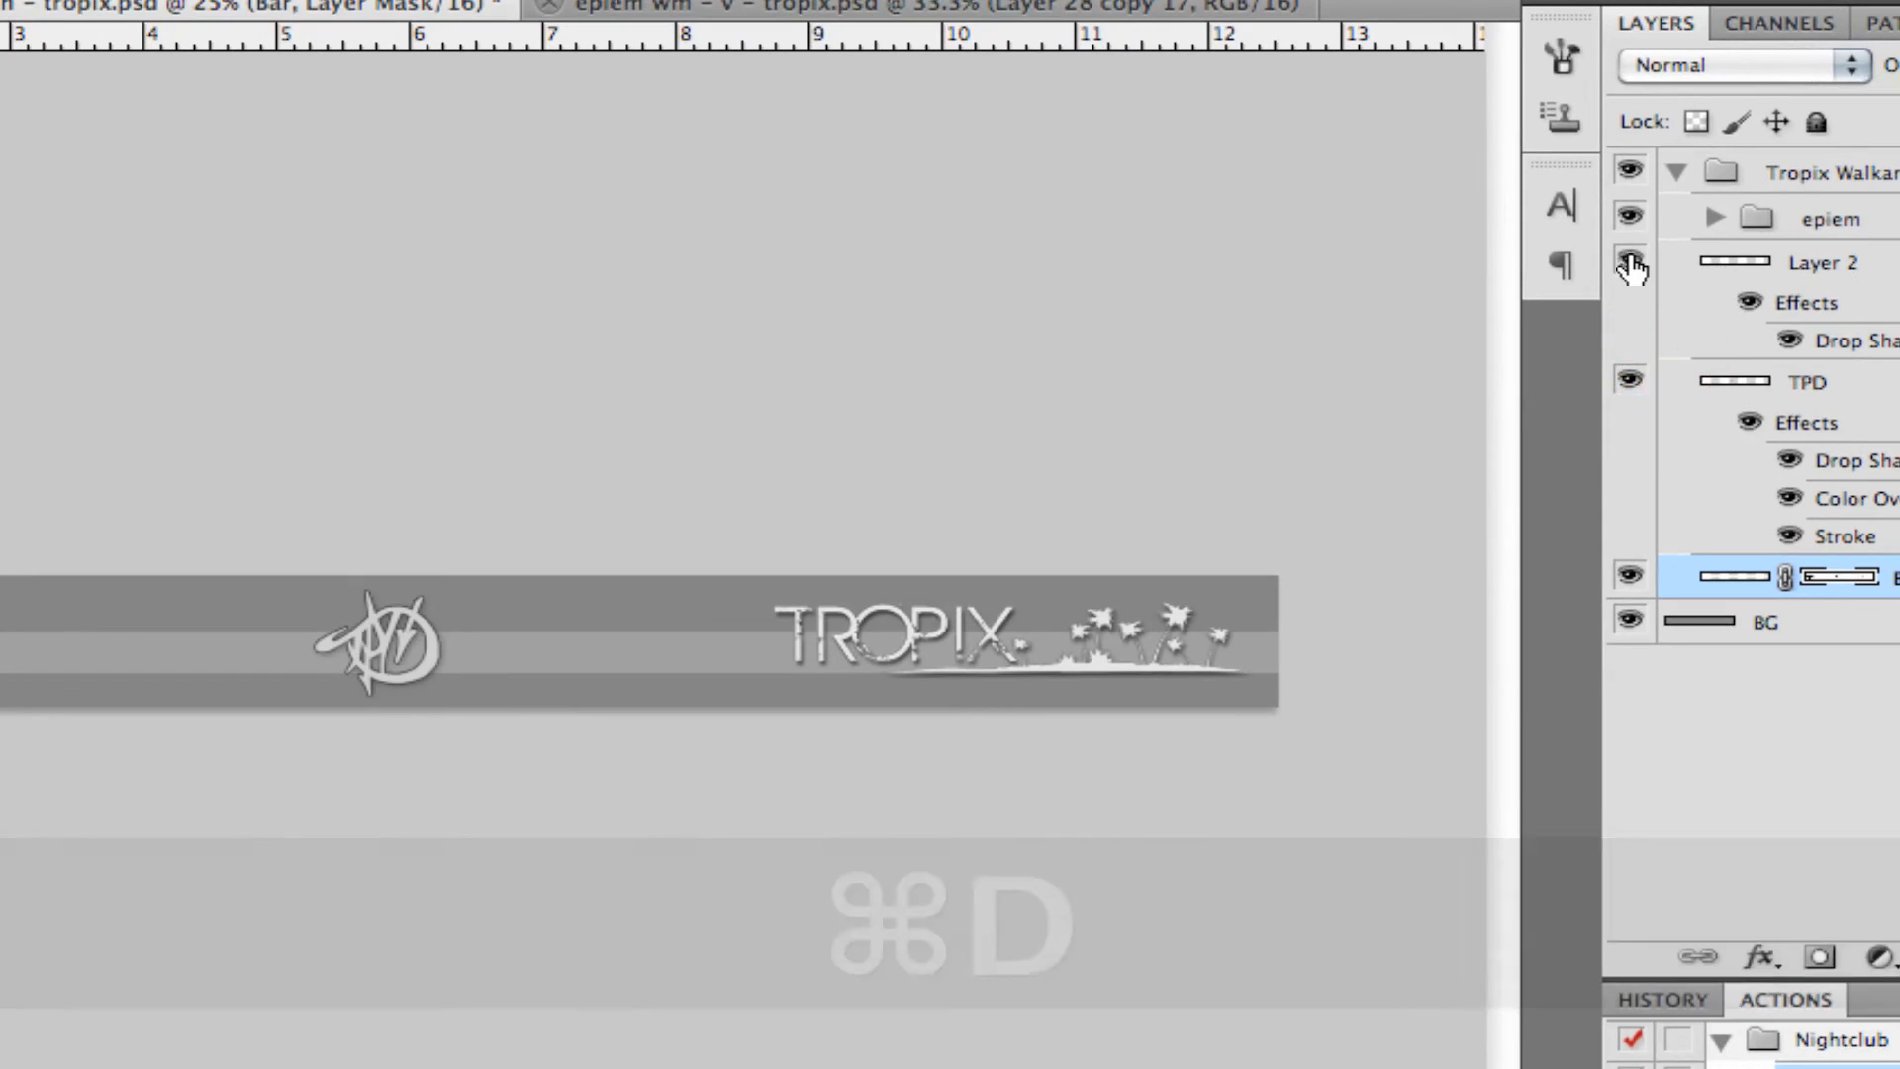
click(1563, 307)
click(1631, 264)
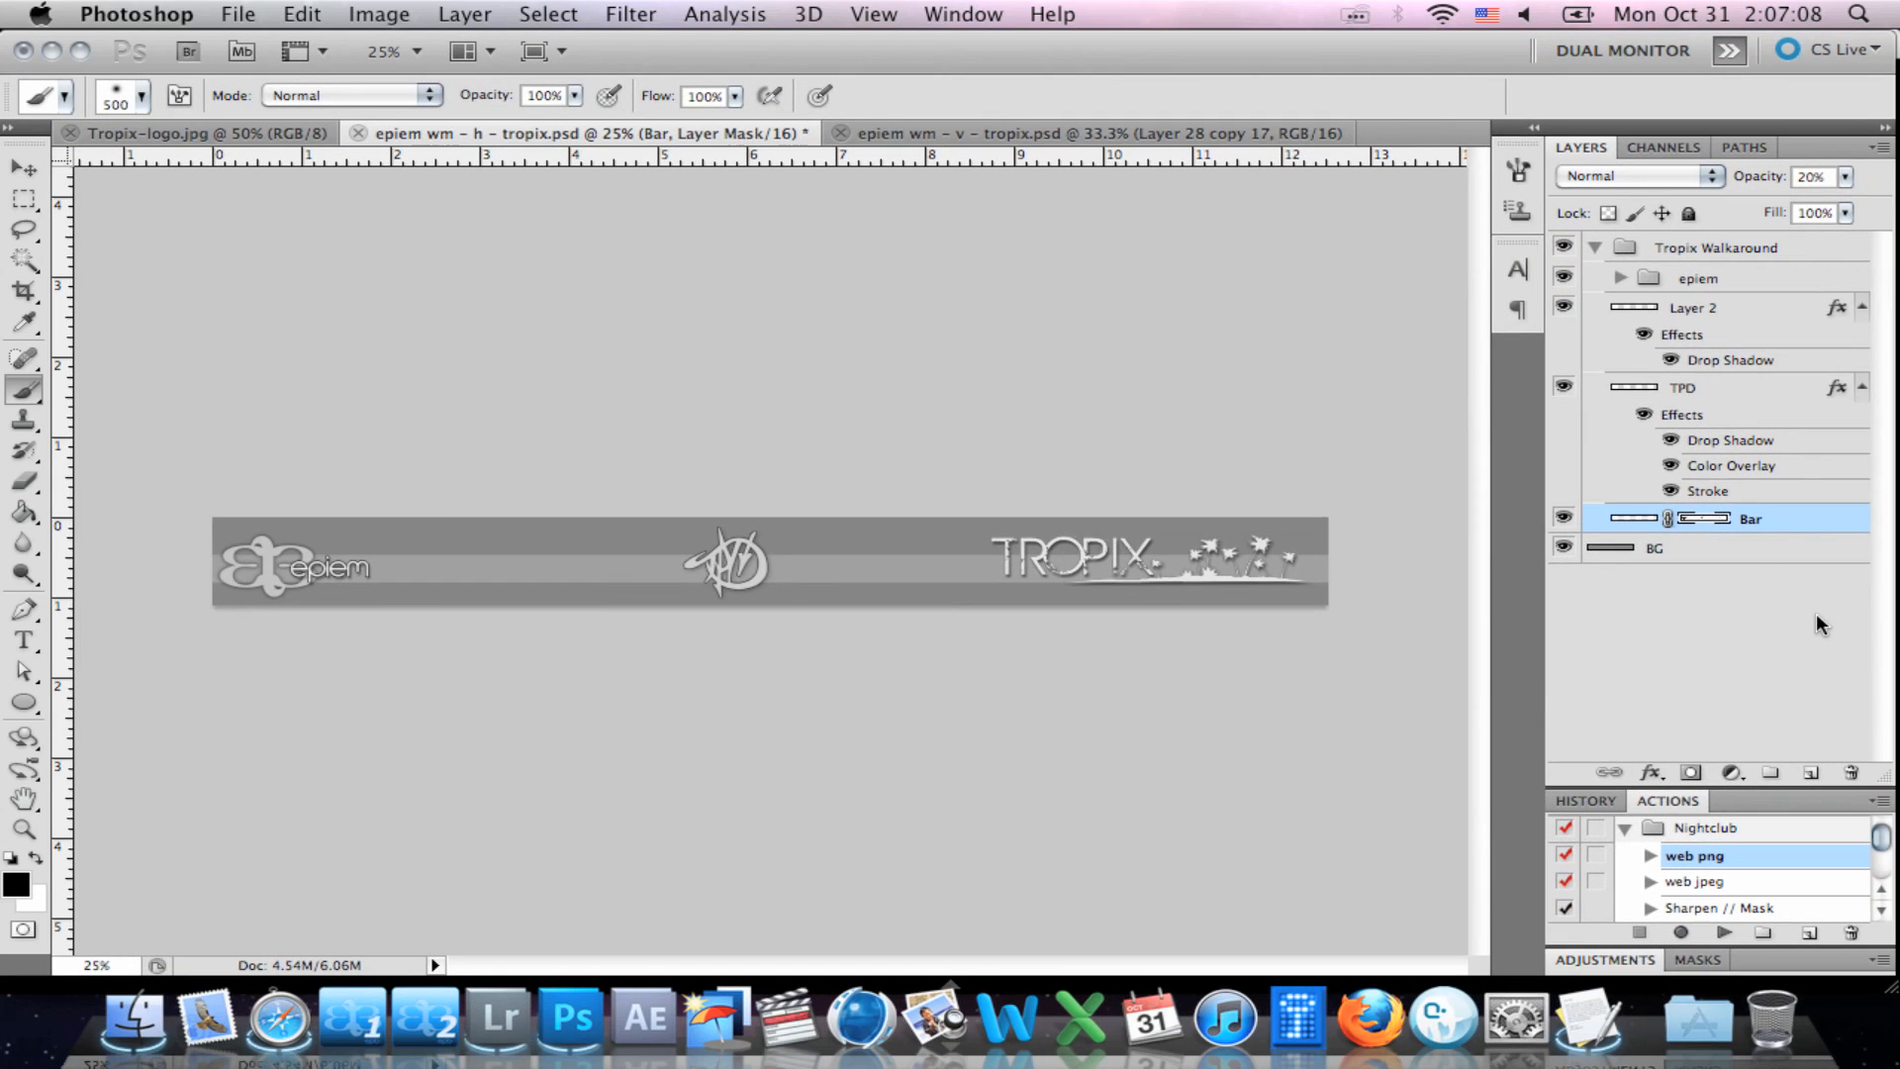
click(1563, 547)
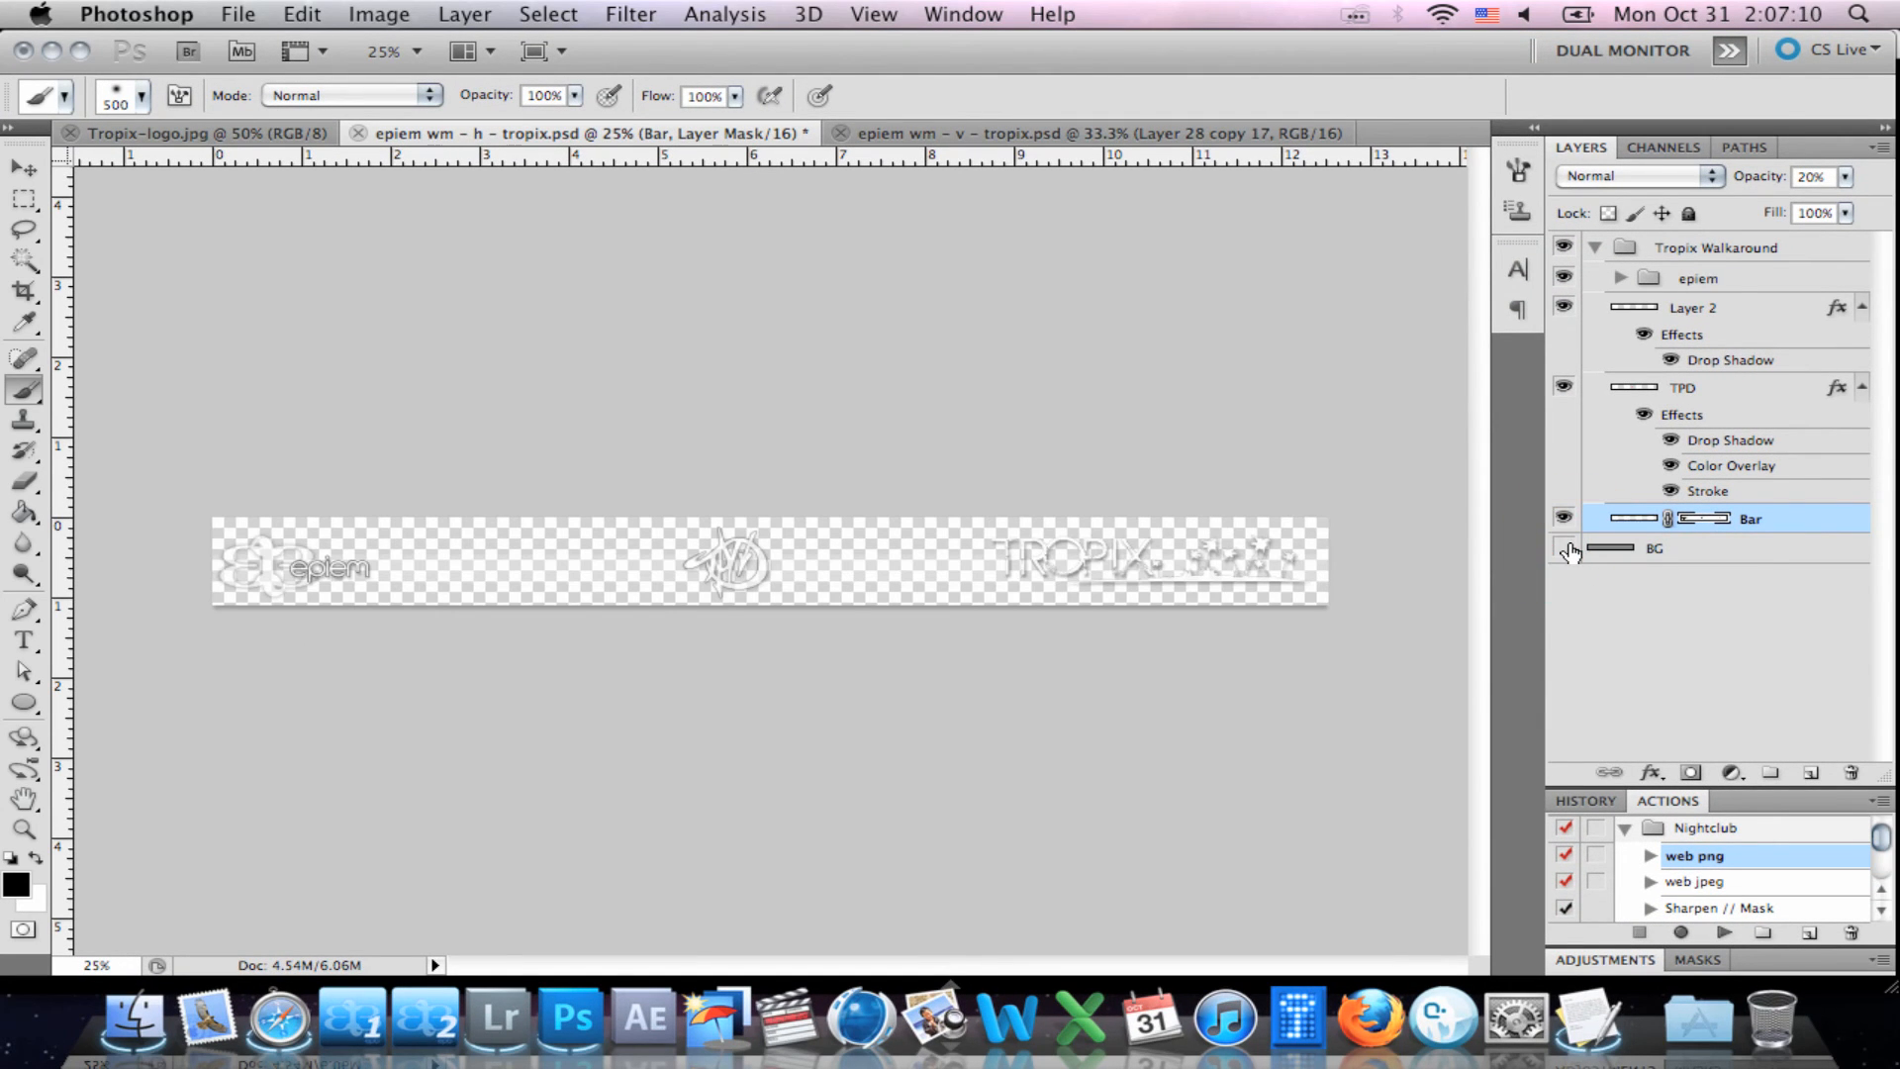
click(1565, 548)
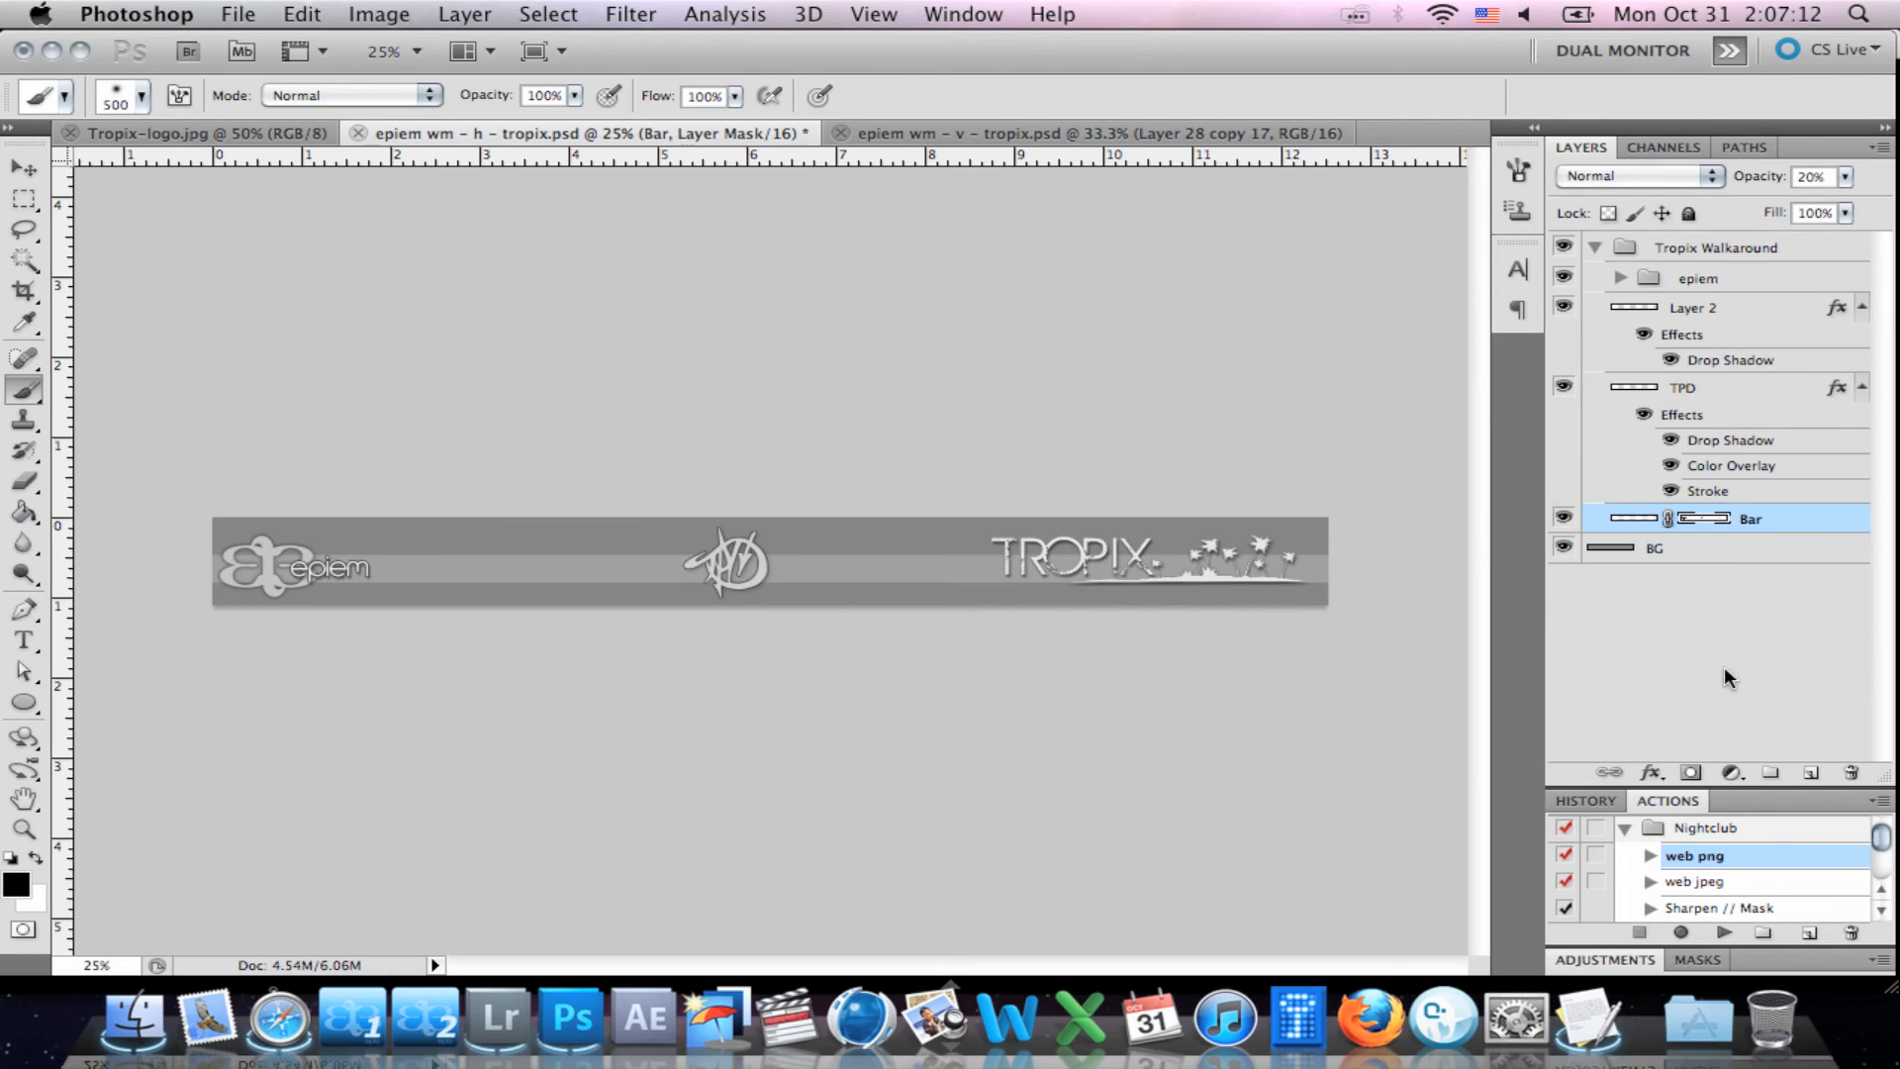